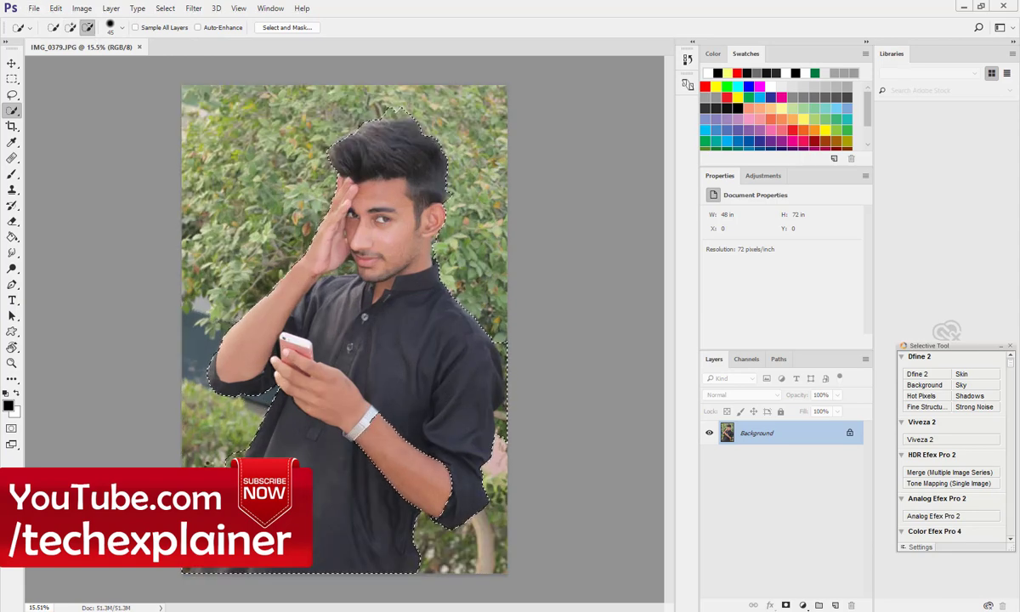
Step: Refine the selection along the left edge of the lower shirt, subtracting leaked foliage and adding missed fabric
{"action": "scroll", "coordinate": [186, 347], "scroll_direction": "up", "scroll_amount": 6}
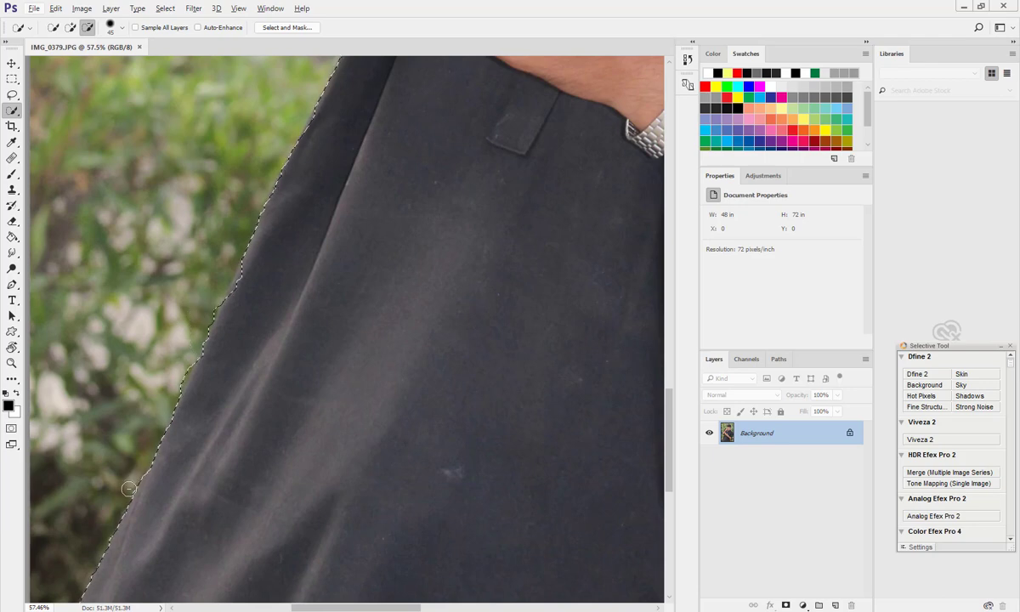
{"action": "scroll", "coordinate": [142, 465], "scroll_direction": "down", "scroll_amount": 3}
{"action": "scroll", "coordinate": [170, 408], "scroll_direction": "up", "scroll_amount": 4}
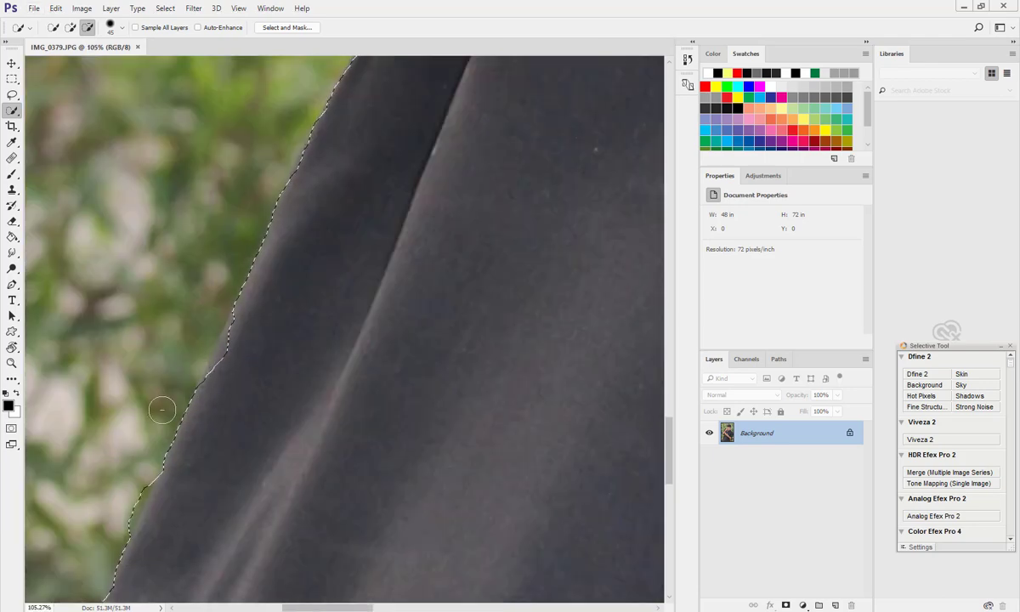
{"action": "left_click", "coordinate": [125, 501], "text": "alt"}
{"action": "left_click", "coordinate": [233, 355]}
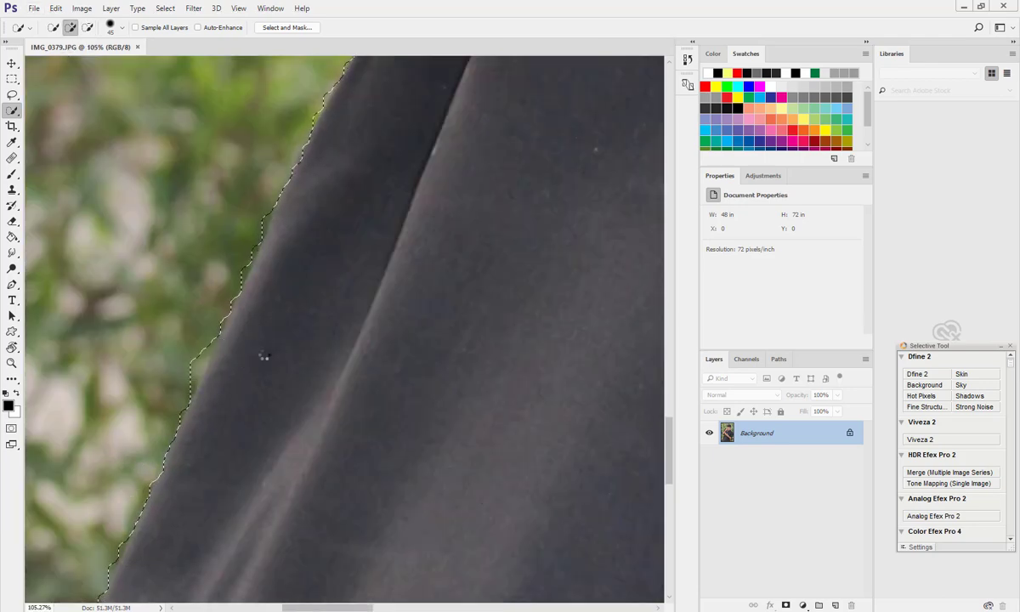
{"action": "left_click", "coordinate": [197, 346], "text": "alt"}
Step: Subtract the foliage and tree trunk area below the bent elbow, beside the shirt, from the selection
{"action": "scroll", "coordinate": [185, 404], "scroll_direction": "down", "scroll_amount": 5}
{"action": "scroll", "coordinate": [449, 371], "scroll_direction": "up", "scroll_amount": 3}
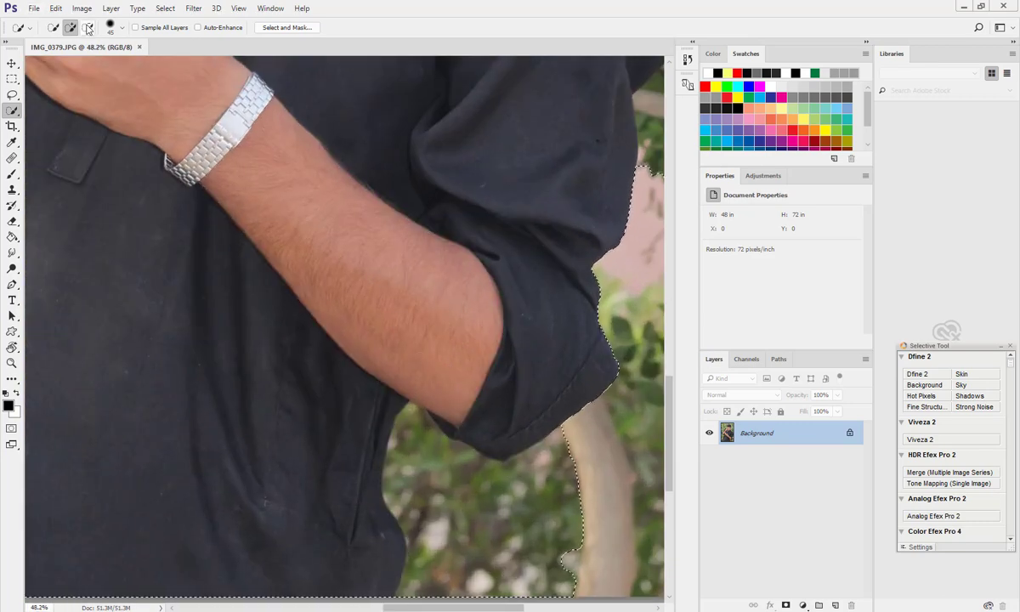
{"action": "scroll", "coordinate": [575, 468], "scroll_direction": "down", "scroll_amount": 1}
{"action": "mouse_move", "coordinate": [574, 466]}
{"action": "left_mouse_down"}
{"action": "mouse_move", "coordinate": [472, 459]}
{"action": "mouse_move", "coordinate": [575, 426]}
{"action": "mouse_move", "coordinate": [565, 366]}
{"action": "left_mouse_up"}
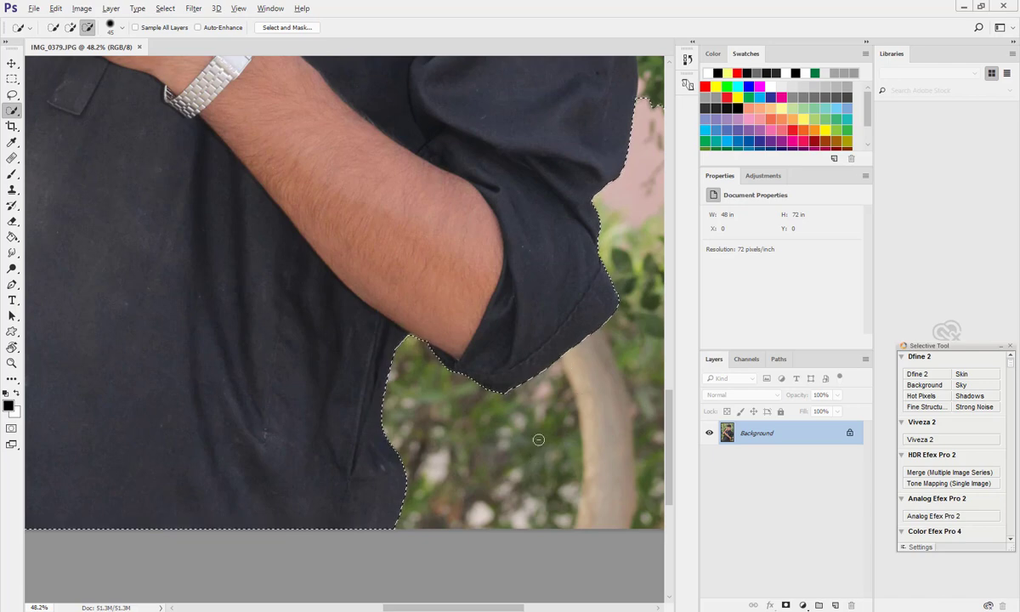
Step: Subtract the background strip between the shoulder, upper sleeve and the photo's right edge from the selection
{"action": "scroll", "coordinate": [540, 282], "scroll_direction": "down", "scroll_amount": 3}
{"action": "scroll", "coordinate": [562, 396], "scroll_direction": "up", "scroll_amount": 2}
{"action": "scroll", "coordinate": [563, 396], "scroll_direction": "up", "scroll_amount": 2}
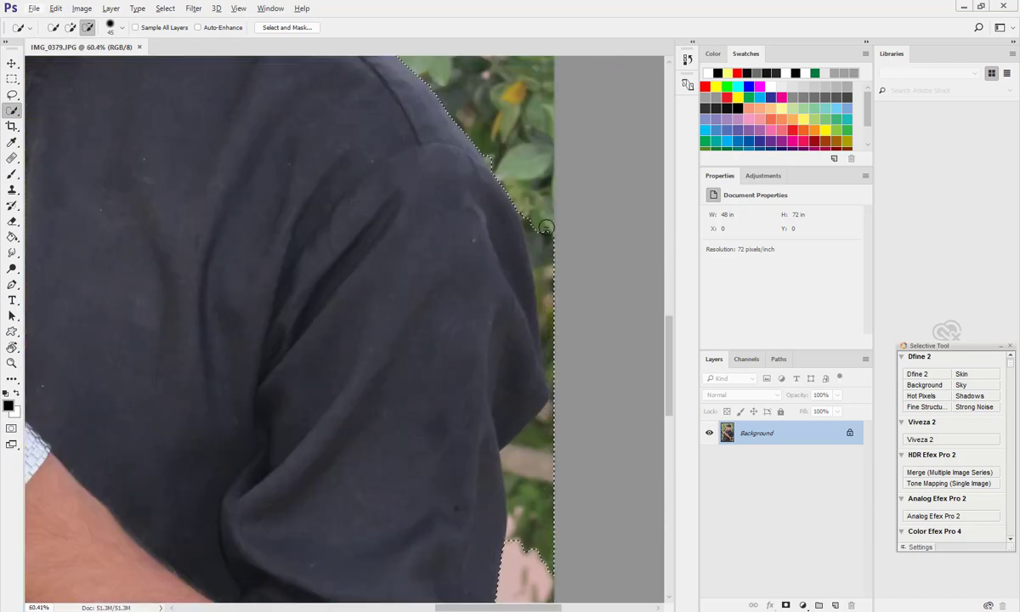
{"action": "left_click_drag", "start_coordinate": [533, 473], "coordinate": [548, 404]}
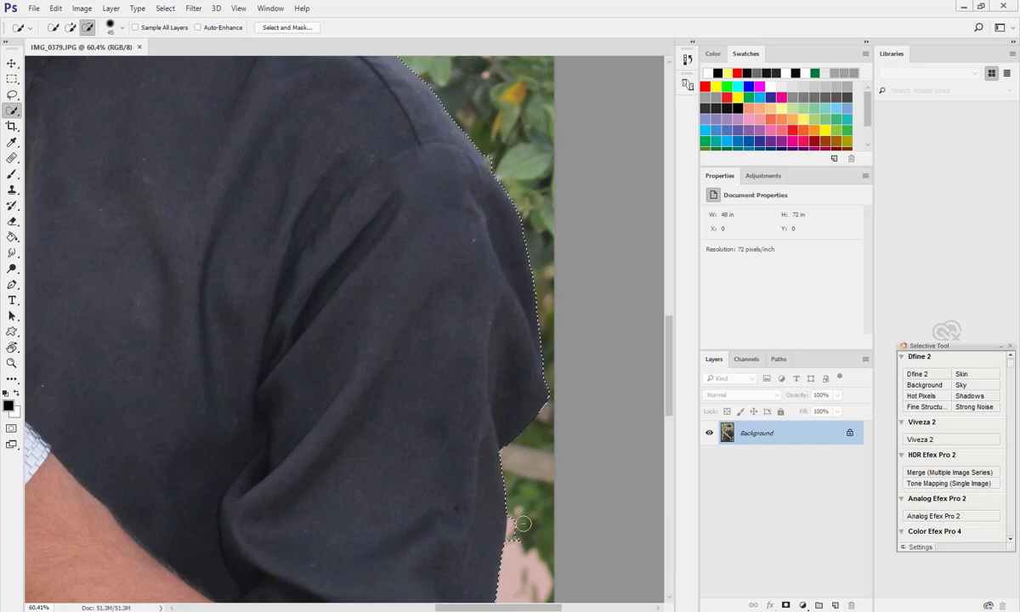
Step: Reduce the selection brush to 20 and subtract the leaves between the earlobe, neck and collar
{"action": "scroll", "coordinate": [519, 542], "scroll_direction": "down", "scroll_amount": 3}
{"action": "scroll", "coordinate": [444, 328], "scroll_direction": "up", "scroll_amount": 4}
{"action": "scroll", "coordinate": [444, 328], "scroll_direction": "up", "scroll_amount": 1}
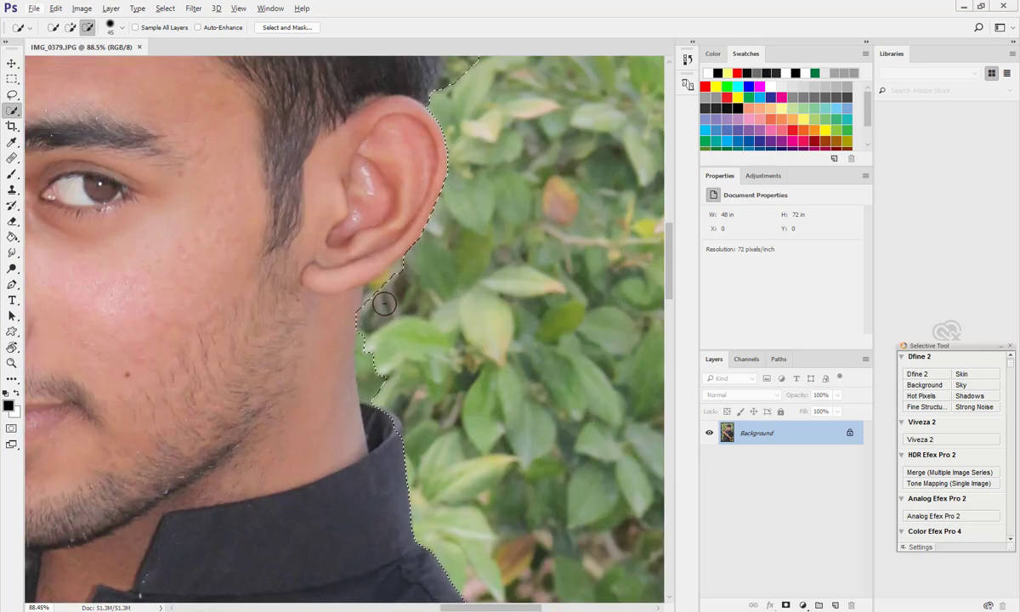
{"action": "key", "text": "bracketleft"}
{"action": "key", "text": "bracketleft"}
{"action": "key", "text": "bracketleft"}
{"action": "key", "text": "bracketleft"}
{"action": "key", "text": "bracketleft"}
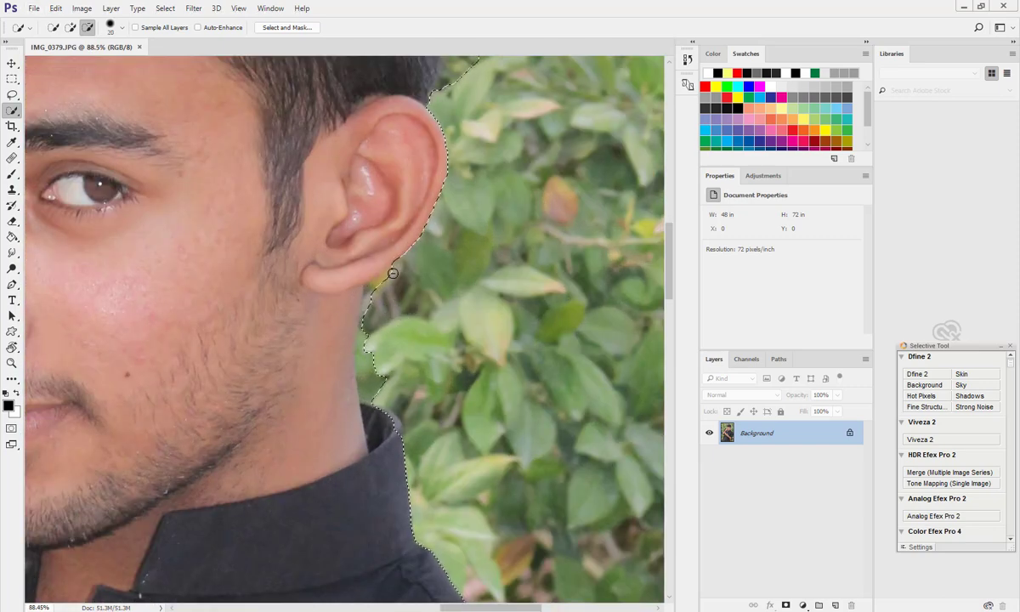
{"action": "mouse_move", "coordinate": [392, 272]}
{"action": "left_mouse_down"}
{"action": "mouse_move", "coordinate": [369, 297]}
{"action": "mouse_move", "coordinate": [399, 310]}
{"action": "mouse_move", "coordinate": [375, 349]}
{"action": "mouse_move", "coordinate": [391, 301]}
{"action": "mouse_move", "coordinate": [373, 397]}
{"action": "left_mouse_up"}
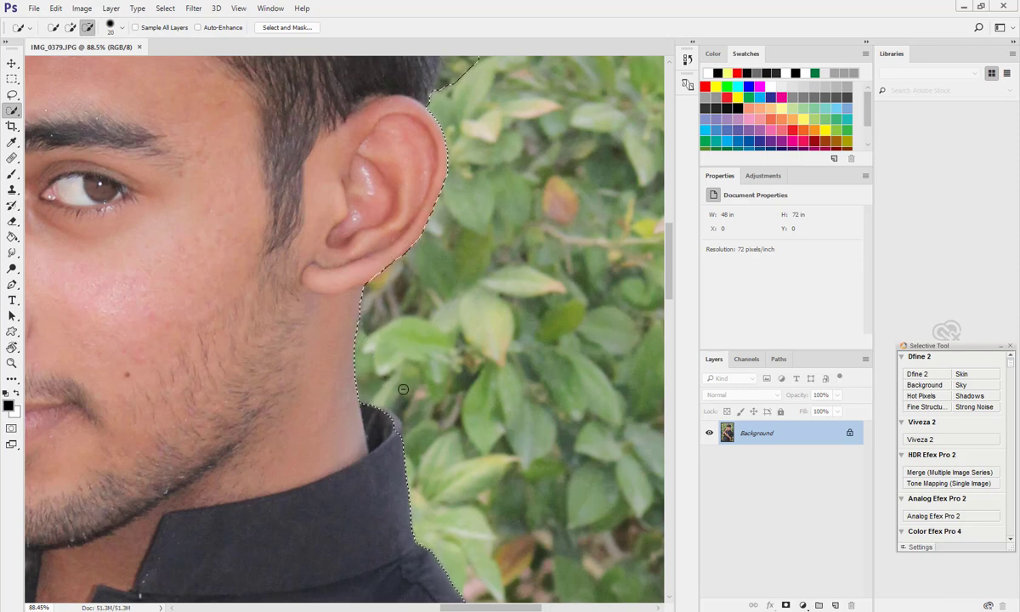
Step: Reduce the selection brush to 9 and add the back rim of the shirt collar to the selection
{"action": "scroll", "coordinate": [392, 433], "scroll_direction": "up", "scroll_amount": 5}
{"action": "key", "text": "bracketleft"}
{"action": "key", "text": "bracketleft"}
{"action": "key", "text": "bracketleft"}
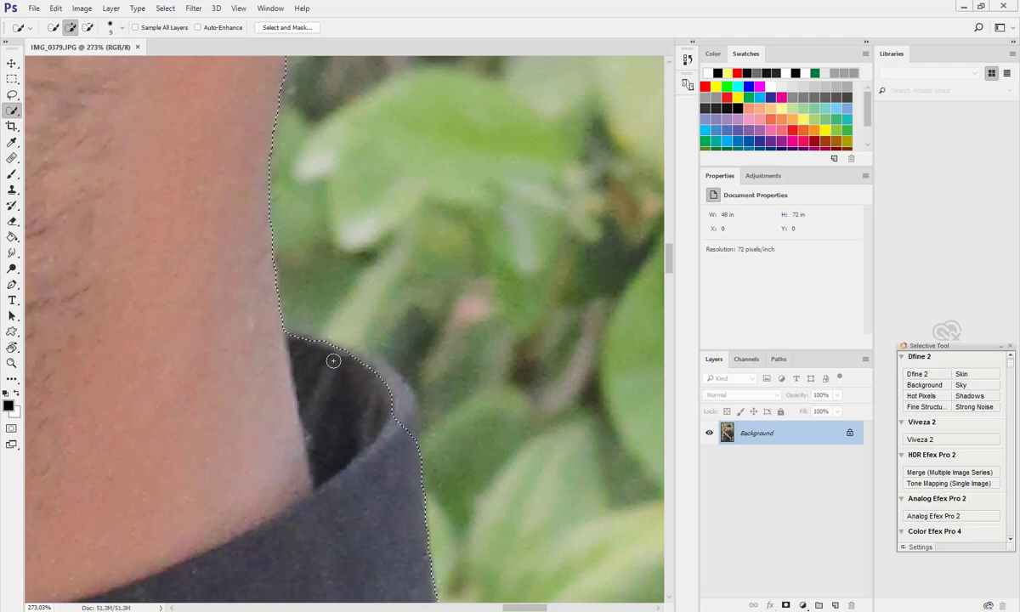
{"action": "mouse_move", "coordinate": [333, 360]}
{"action": "left_mouse_down"}
{"action": "mouse_move", "coordinate": [361, 363]}
{"action": "mouse_move", "coordinate": [402, 419]}
{"action": "mouse_move", "coordinate": [404, 400]}
{"action": "mouse_move", "coordinate": [409, 432]}
{"action": "left_mouse_up"}
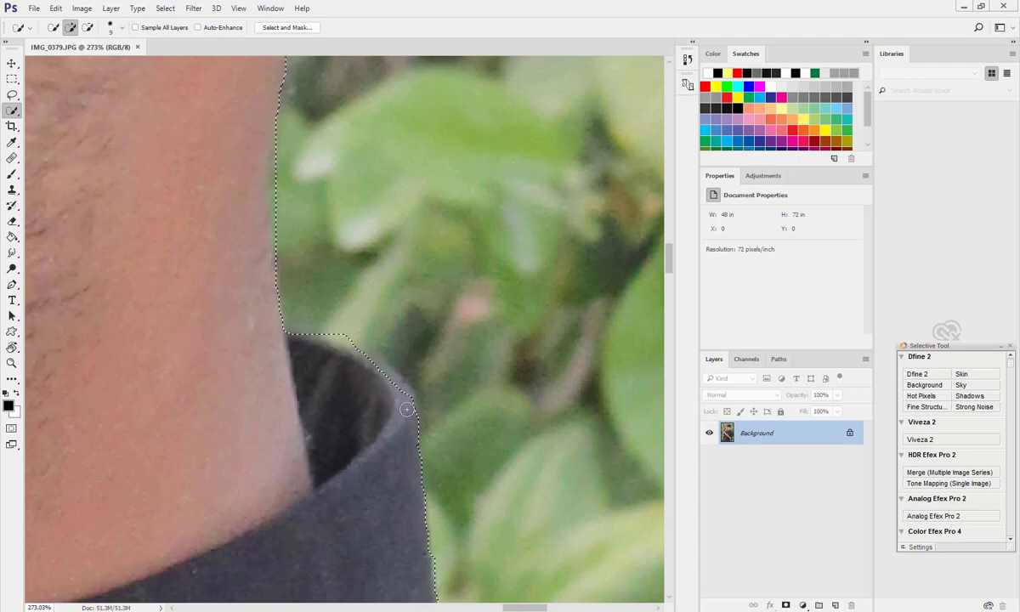
{"action": "left_click_drag", "start_coordinate": [366, 365], "coordinate": [397, 391]}
Step: Subtract the patch of leaves just above and behind the ear from the selection
{"action": "scroll", "coordinate": [397, 391], "scroll_direction": "down", "scroll_amount": 6}
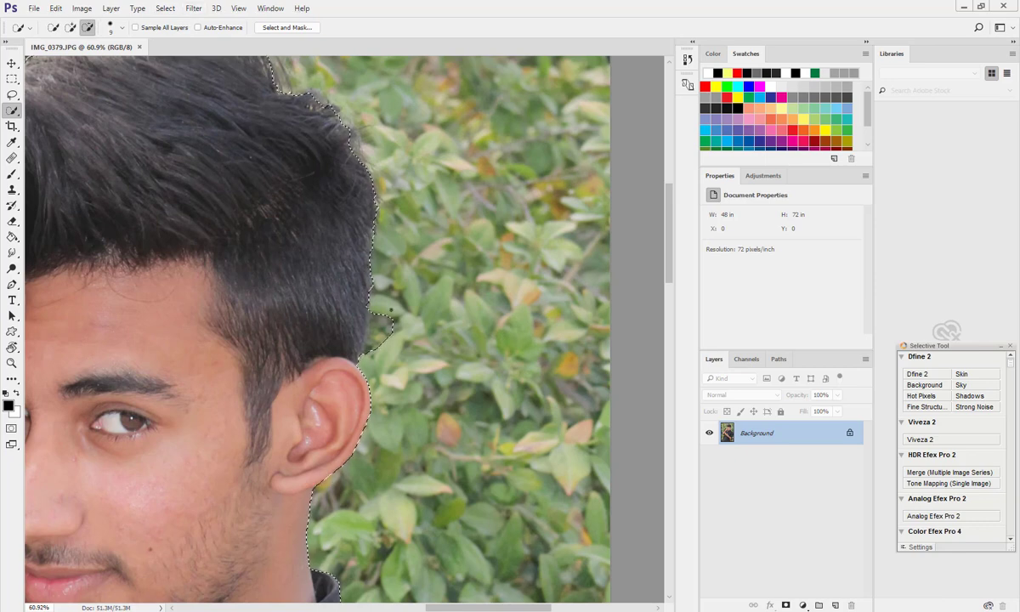
{"action": "left_click_drag", "start_coordinate": [391, 311], "coordinate": [378, 350]}
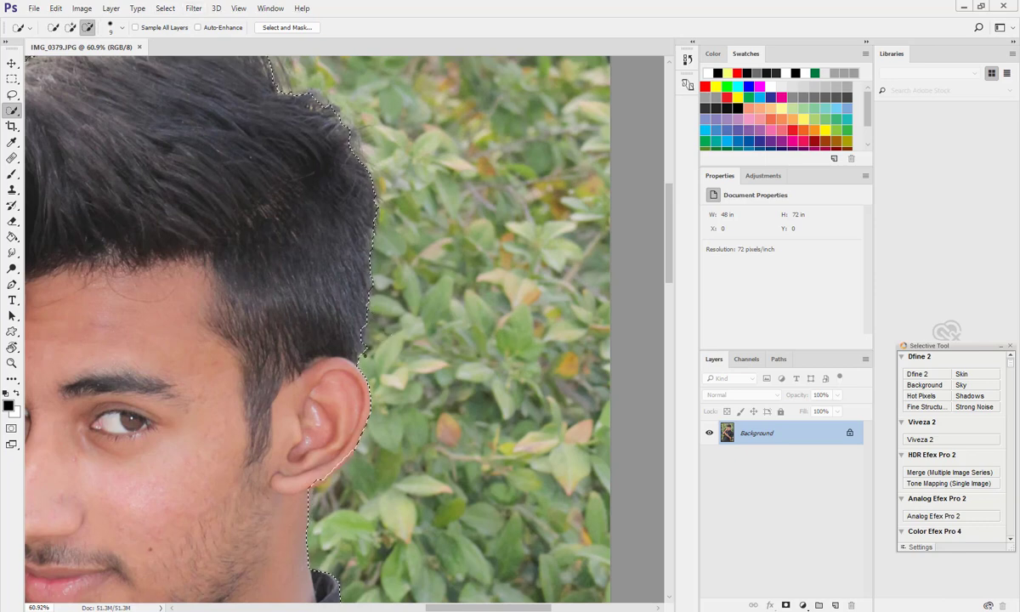
{"action": "scroll", "coordinate": [389, 320], "scroll_direction": "down", "scroll_amount": 3}
{"action": "scroll", "coordinate": [317, 366], "scroll_direction": "up", "scroll_amount": 6}
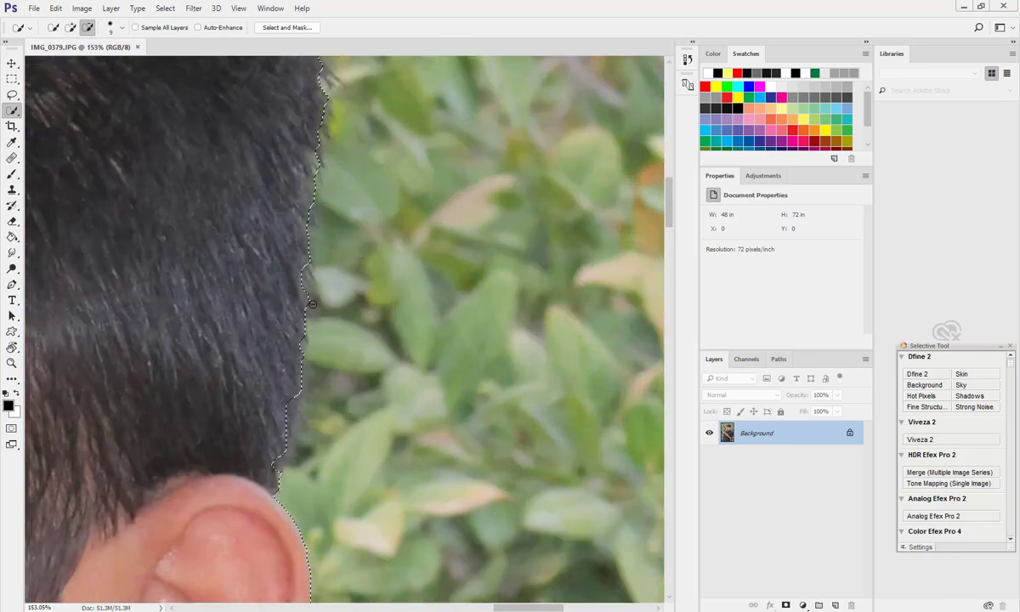
Step: Trim the selection along the top of the hair, set the brush size to 25, and check the head outline
{"action": "scroll", "coordinate": [318, 366], "scroll_direction": "down", "scroll_amount": 6}
{"action": "scroll", "coordinate": [141, 145], "scroll_direction": "up", "scroll_amount": 3}
{"action": "mouse_move", "coordinate": [109, 174]}
{"action": "left_mouse_down"}
{"action": "mouse_move", "coordinate": [247, 168]}
{"action": "mouse_move", "coordinate": [184, 178]}
{"action": "mouse_move", "coordinate": [192, 171]}
{"action": "mouse_move", "coordinate": [137, 158]}
{"action": "mouse_move", "coordinate": [254, 169]}
{"action": "left_mouse_up"}
{"action": "key", "text": "bracketright"}
{"action": "key", "text": "bracketright"}
{"action": "key", "text": "bracketright"}
{"action": "key", "text": "bracketright"}
{"action": "scroll", "coordinate": [102, 171], "scroll_direction": "down", "scroll_amount": 4}
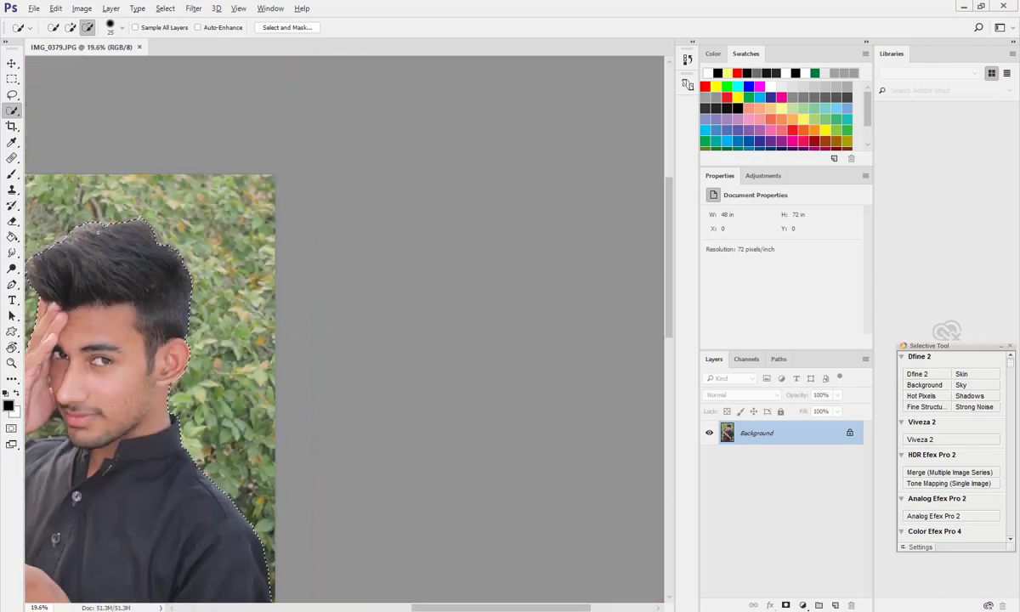
{"action": "scroll", "coordinate": [603, 105], "scroll_direction": "up", "scroll_amount": 2}
{"action": "scroll", "coordinate": [603, 105], "scroll_direction": "up", "scroll_amount": 2}
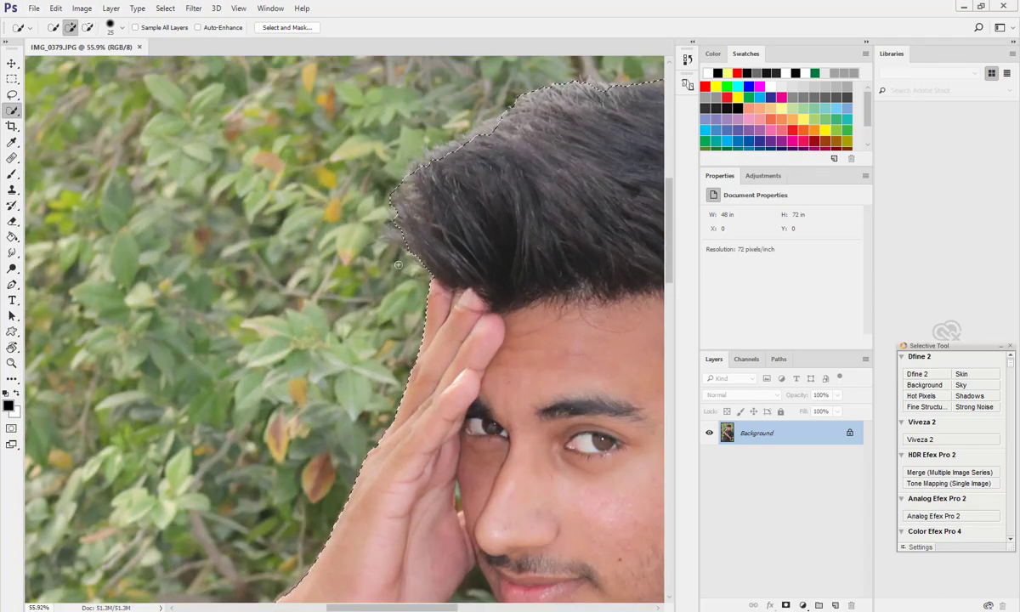
{"action": "scroll", "coordinate": [523, 201], "scroll_direction": "up", "scroll_amount": 1}
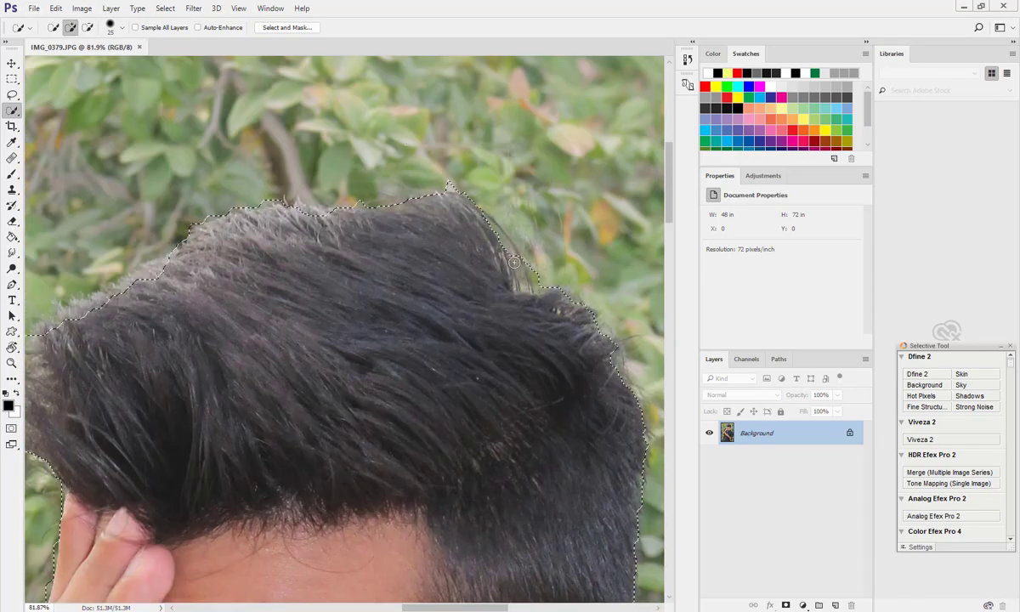
{"action": "scroll", "coordinate": [468, 253], "scroll_direction": "down", "scroll_amount": 4}
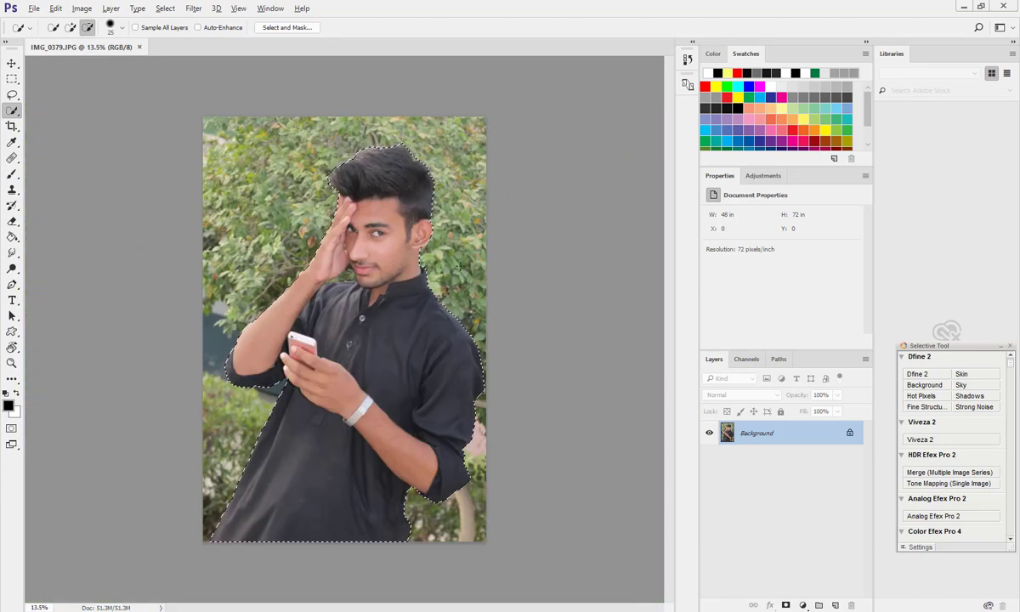
Step: Open Select and Mask and set Radius to 1 px, Smooth to 8 and Feather to 0.9 px
{"action": "scroll", "coordinate": [385, 249], "scroll_direction": "up", "scroll_amount": 3}
{"action": "left_click", "coordinate": [285, 28]}
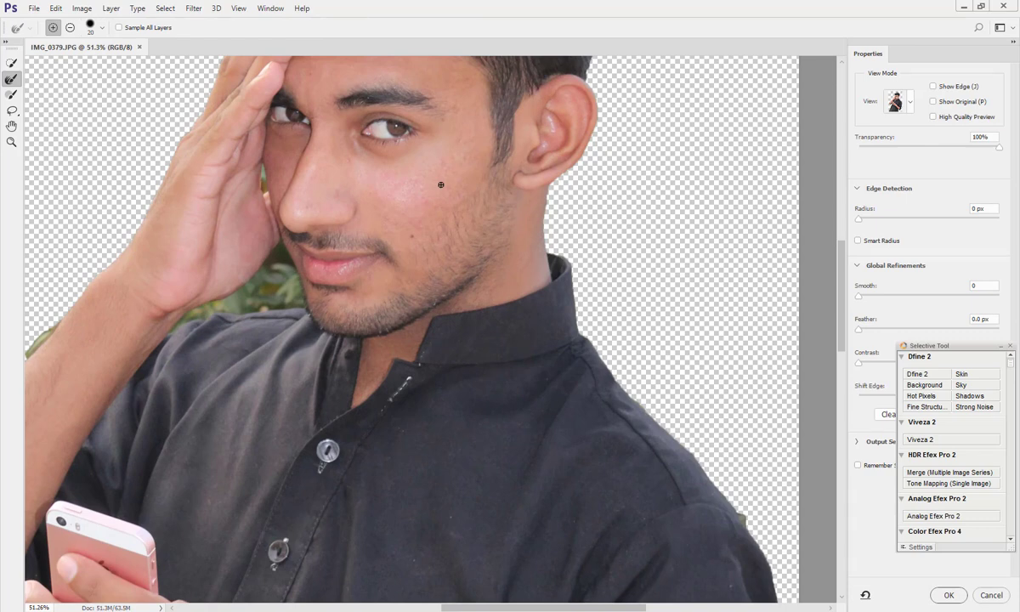
{"action": "scroll", "coordinate": [400, 368], "scroll_direction": "down", "scroll_amount": 3}
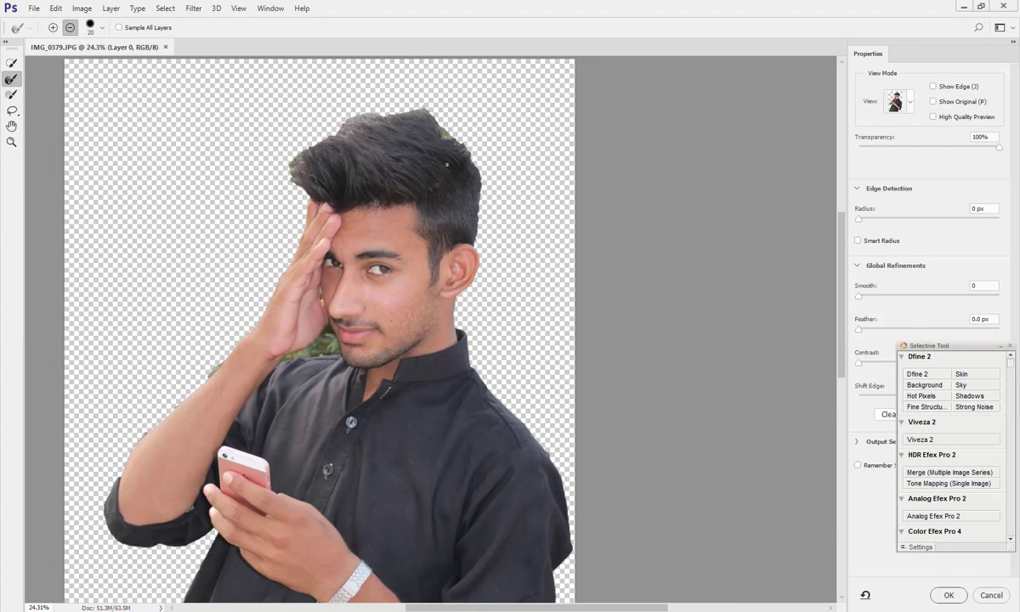
{"action": "scroll", "coordinate": [187, 72], "scroll_direction": "up", "scroll_amount": 4}
{"action": "mouse_move", "coordinate": [869, 221]}
{"action": "left_mouse_down"}
{"action": "mouse_move", "coordinate": [858, 223]}
{"action": "mouse_move", "coordinate": [867, 221]}
{"action": "left_mouse_up"}
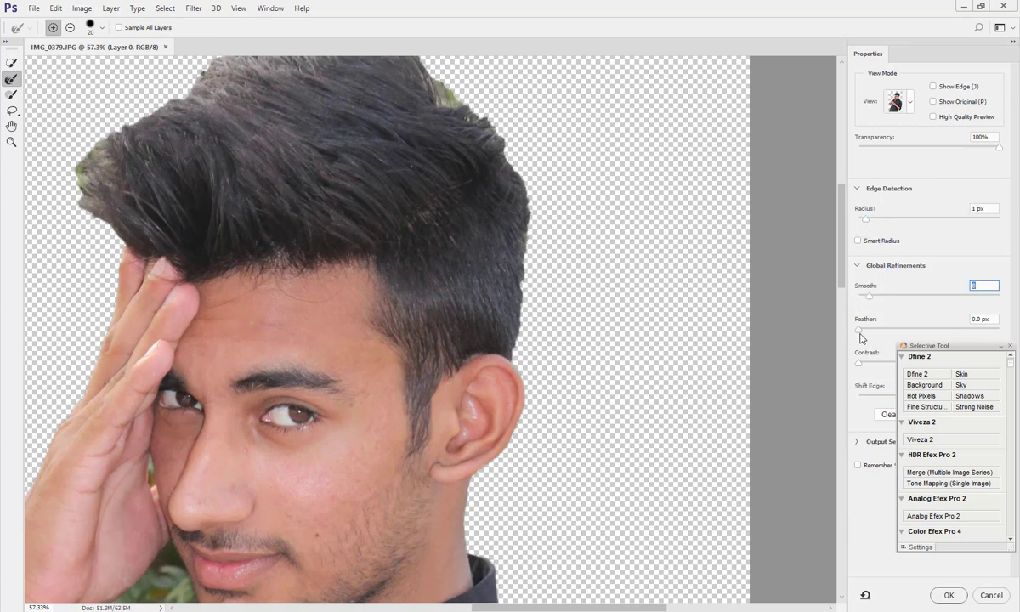
{"action": "left_click_drag", "start_coordinate": [861, 333], "coordinate": [867, 333]}
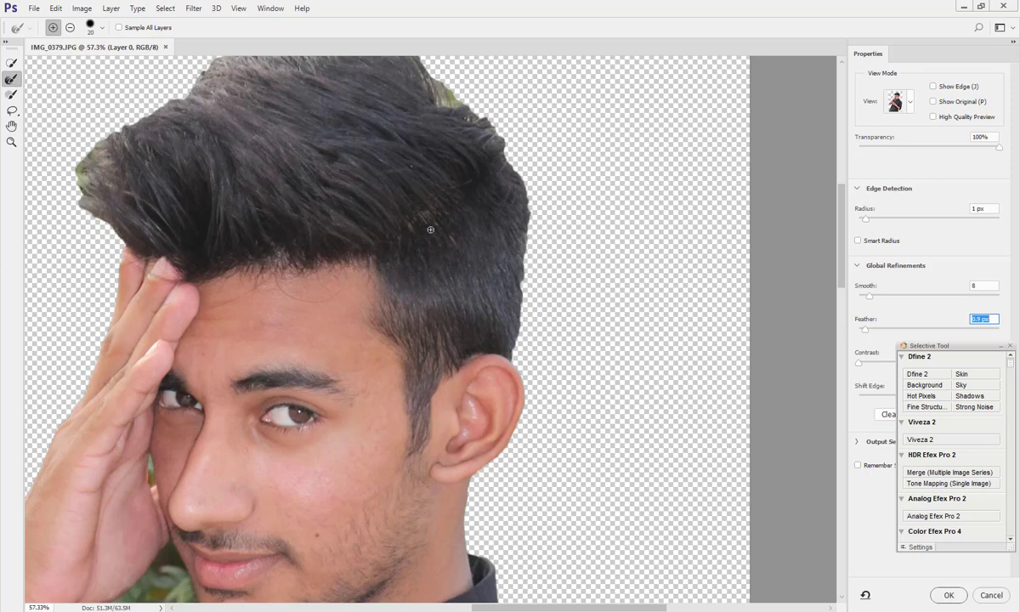
Step: Brush the hair outline with the Refine Edge brush at size 70, reducing it to 30 for finer edges
{"action": "scroll", "coordinate": [430, 230], "scroll_direction": "up", "scroll_amount": 3}
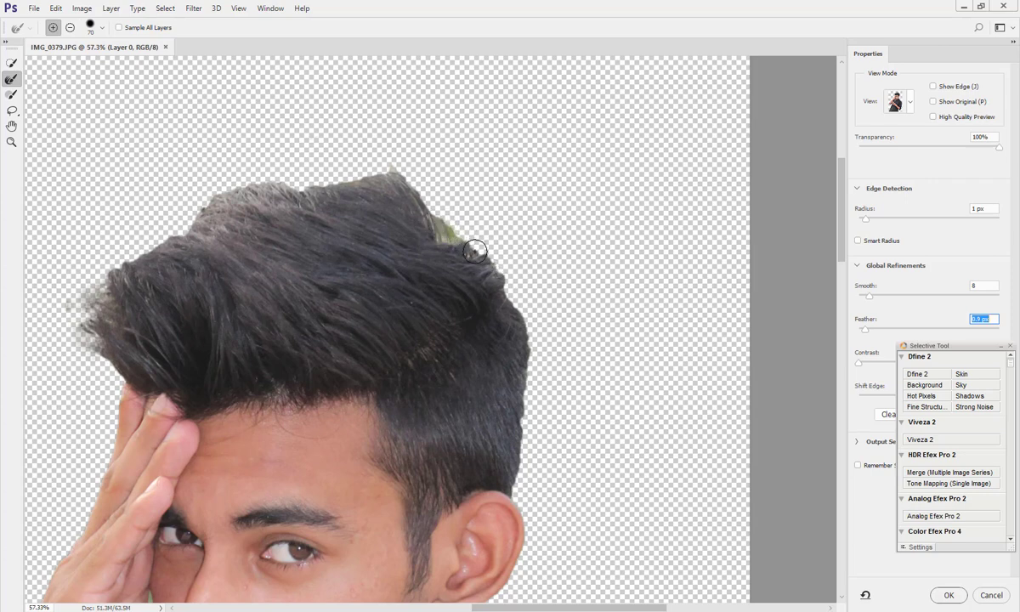
{"action": "left_click_drag", "start_coordinate": [474, 251], "coordinate": [412, 227]}
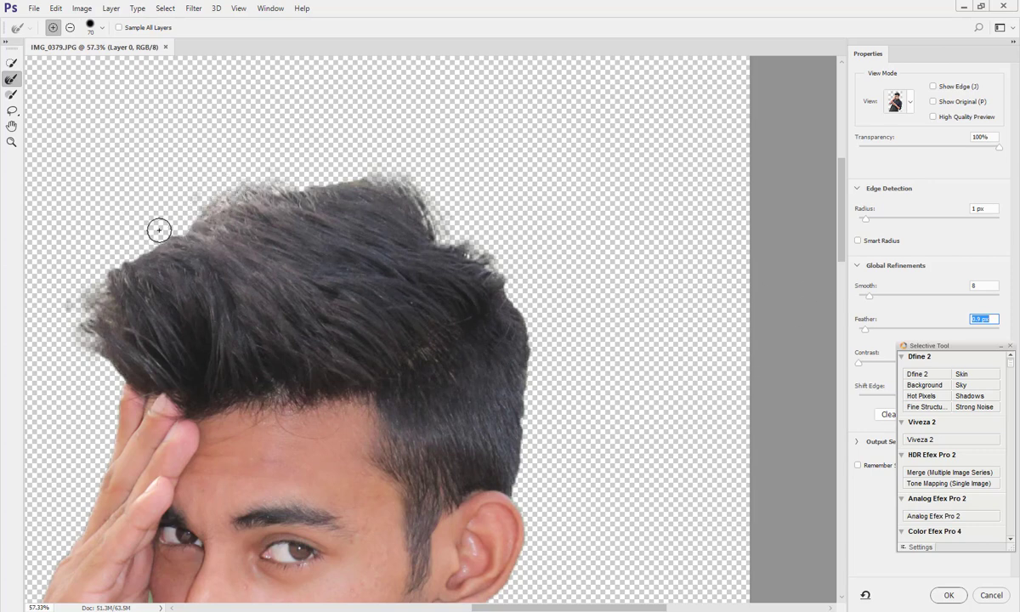
{"action": "key", "text": "bracketleft"}
{"action": "key", "text": "bracketleft"}
{"action": "key", "text": "bracketleft"}
{"action": "key", "text": "bracketleft"}
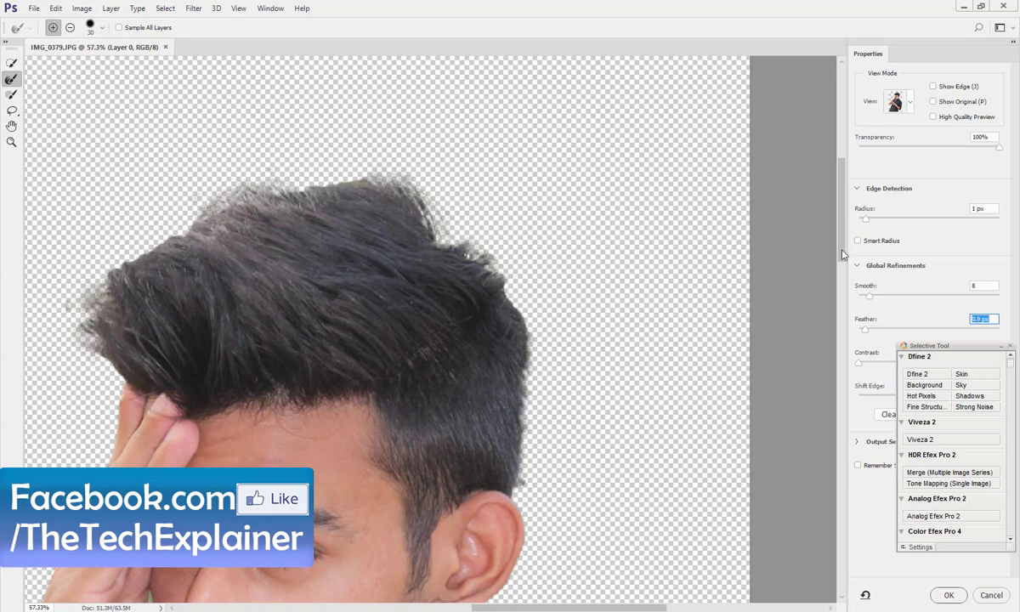
Step: Check the cut-out down the body, fit the image on screen, and apply the refined selection
{"action": "scroll", "coordinate": [682, 346], "scroll_direction": "down", "scroll_amount": 3}
{"action": "scroll", "coordinate": [779, 251], "scroll_direction": "down", "scroll_amount": 3}
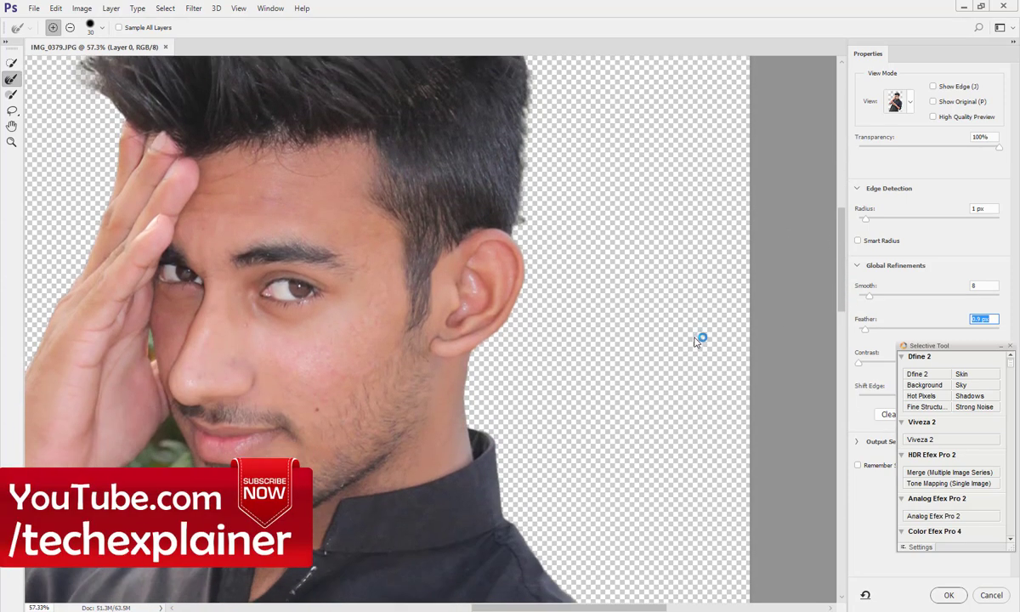
{"action": "scroll", "coordinate": [827, 276], "scroll_direction": "down", "scroll_amount": 10}
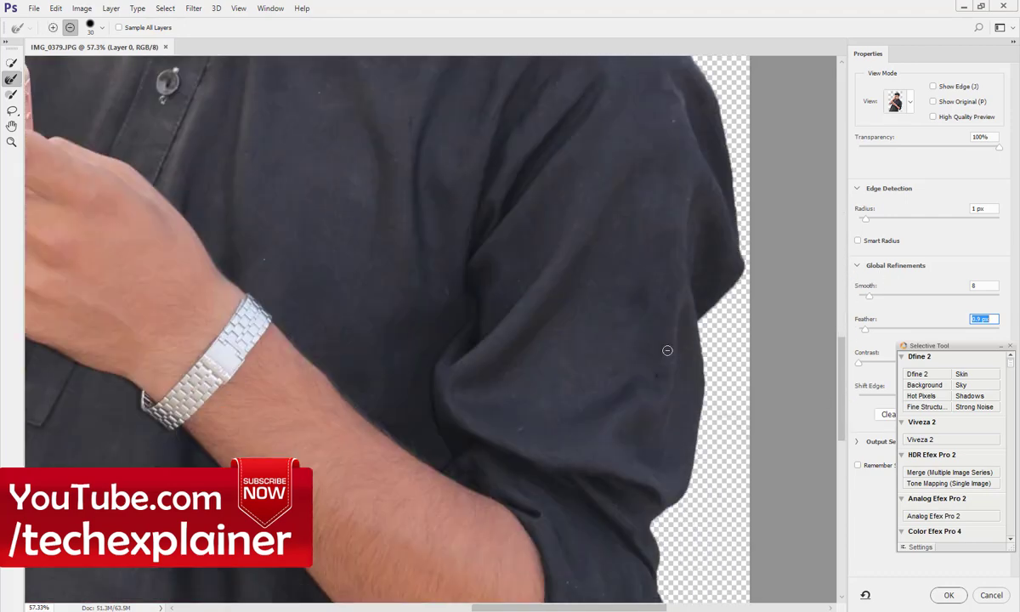
{"action": "scroll", "coordinate": [827, 413], "scroll_direction": "down", "scroll_amount": 5}
{"action": "key", "text": "z"}
{"action": "right_click", "coordinate": [582, 338]}
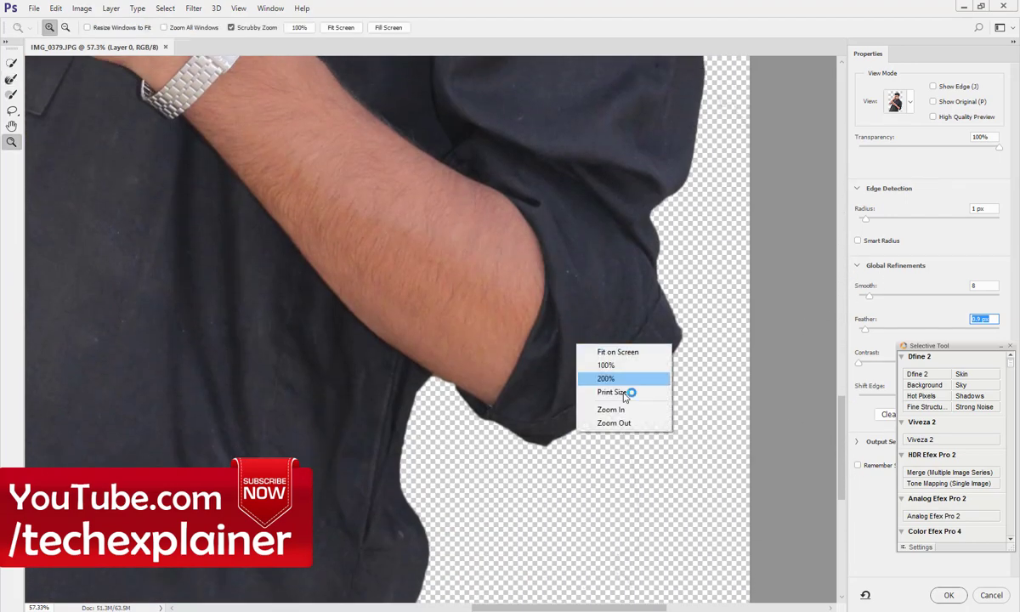
{"action": "left_click", "coordinate": [614, 362]}
{"action": "left_click", "coordinate": [655, 379]}
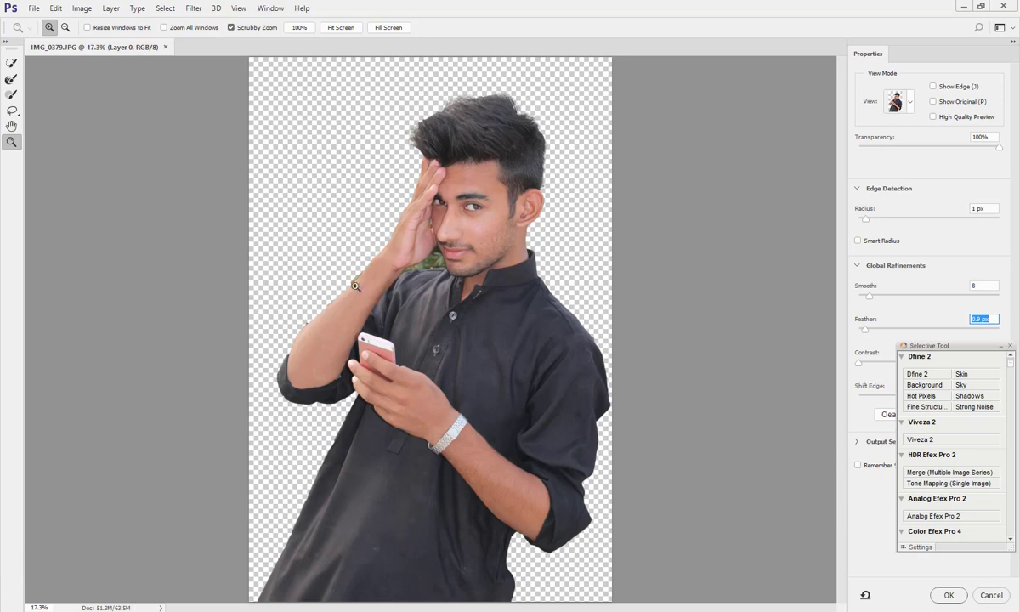
{"action": "left_click", "coordinate": [957, 598]}
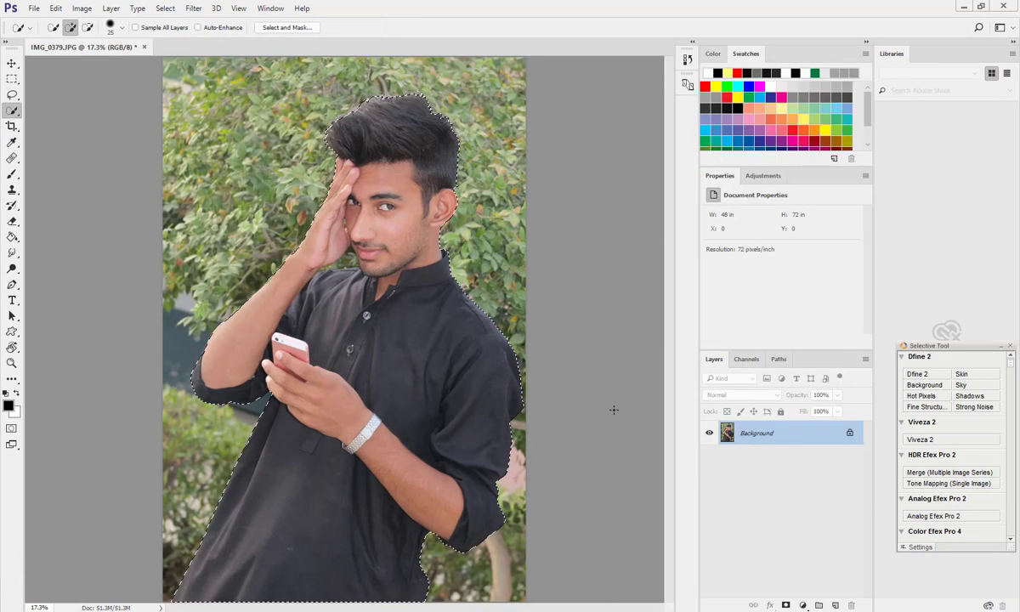
Step: Copy the selected man and paste him onto a new layer
{"action": "left_click", "coordinate": [55, 8]}
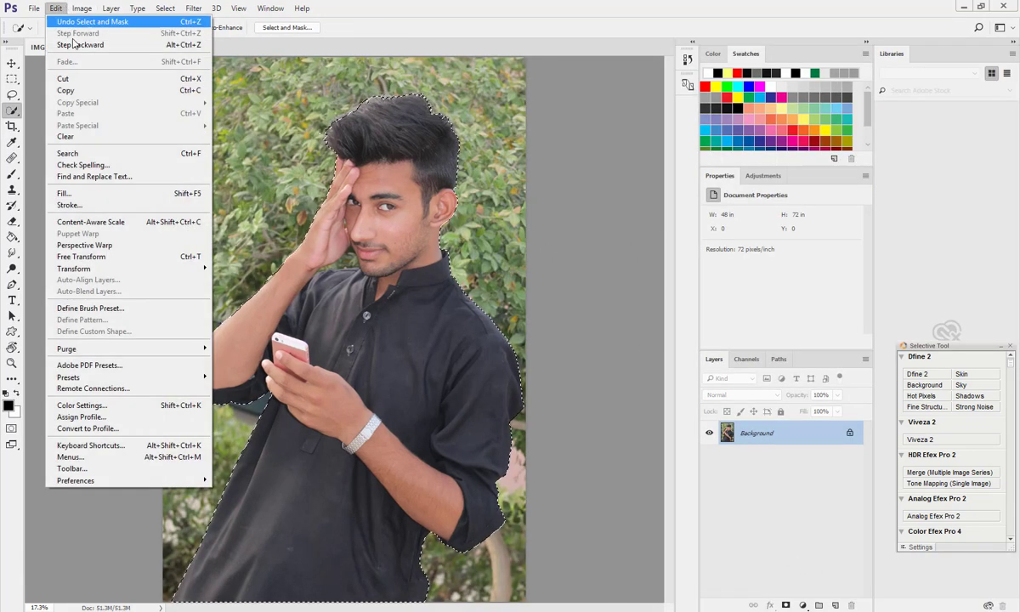
{"action": "left_click", "coordinate": [64, 91]}
{"action": "left_click", "coordinate": [55, 8]}
{"action": "left_click", "coordinate": [65, 111]}
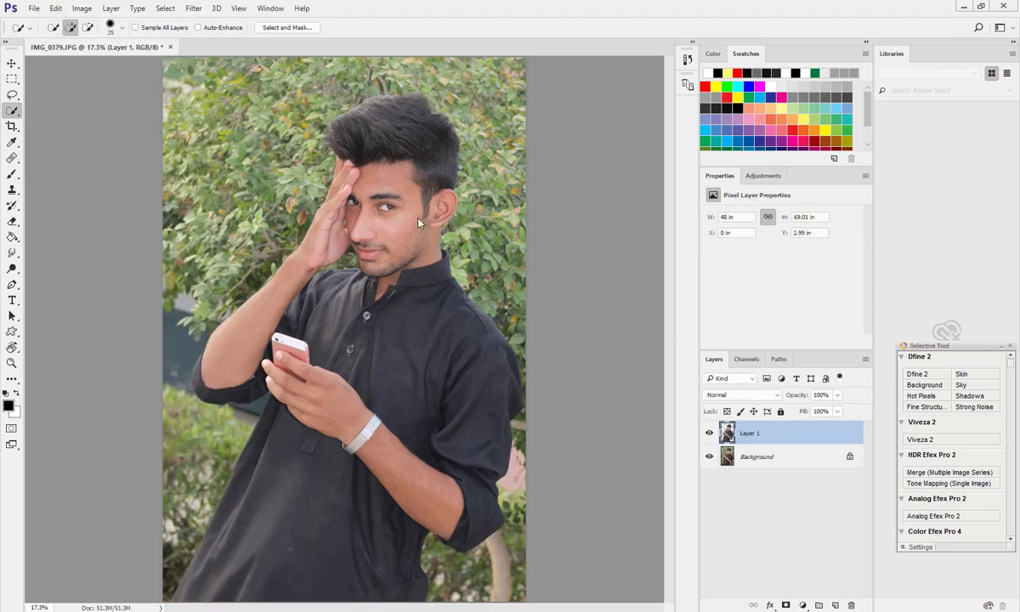
Step: Hide the Background layer and examine the cut-out between the raised hand, chin and shoulder
{"action": "scroll", "coordinate": [415, 228], "scroll_direction": "up", "scroll_amount": 7}
{"action": "scroll", "coordinate": [420, 284], "scroll_direction": "down", "scroll_amount": 6}
{"action": "left_click", "coordinate": [710, 456]}
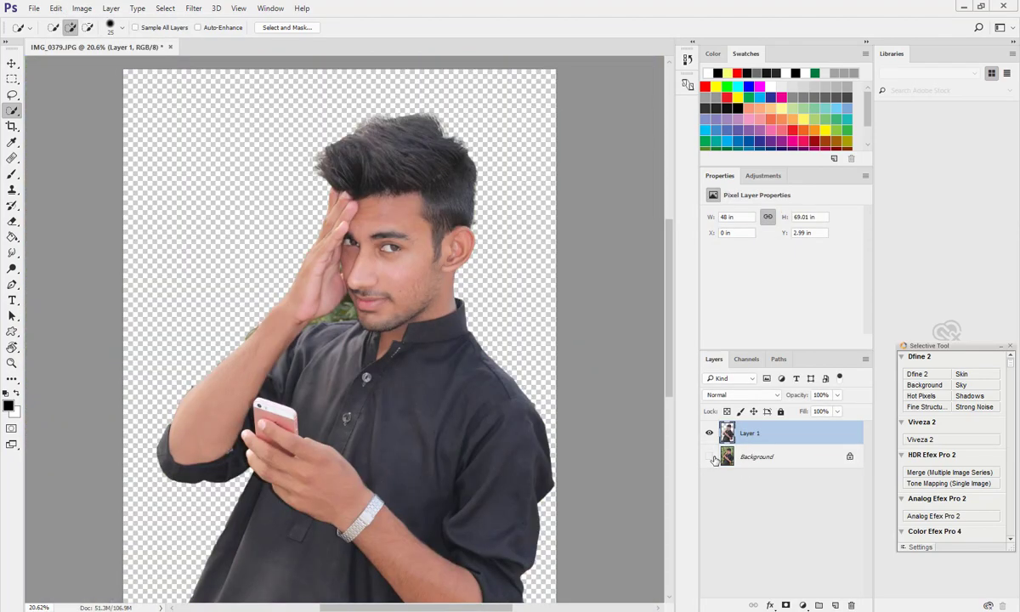
{"action": "scroll", "coordinate": [352, 310], "scroll_direction": "up", "scroll_amount": 6}
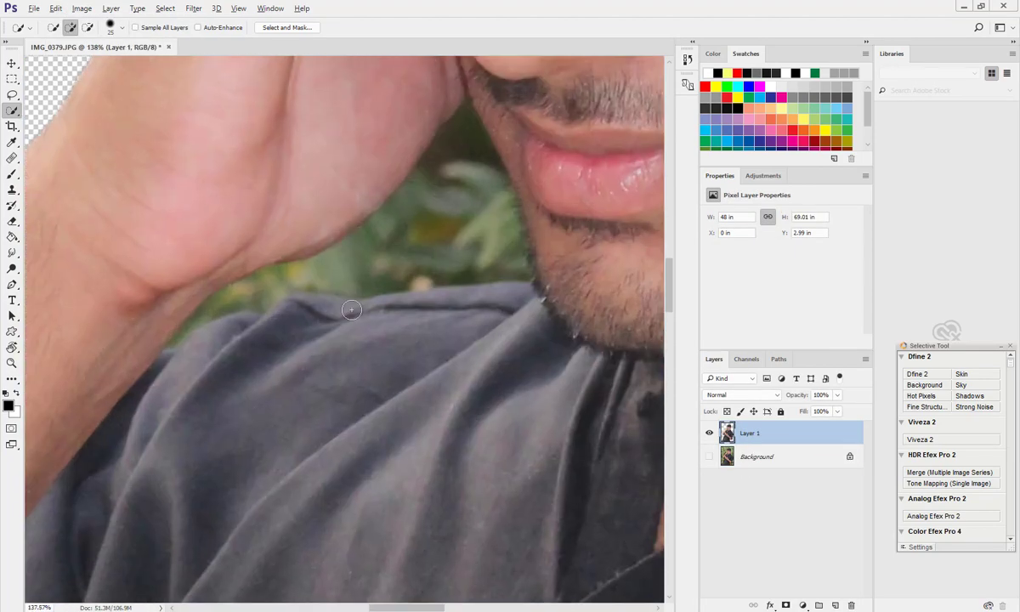
Step: Quick-select the leftover foliage between the raised hand, chin and shoulder, plus the small sliver between the hand and face
{"action": "mouse_move", "coordinate": [484, 192]}
{"action": "left_mouse_down"}
{"action": "mouse_move", "coordinate": [386, 253]}
{"action": "mouse_move", "coordinate": [320, 262]}
{"action": "left_mouse_up"}
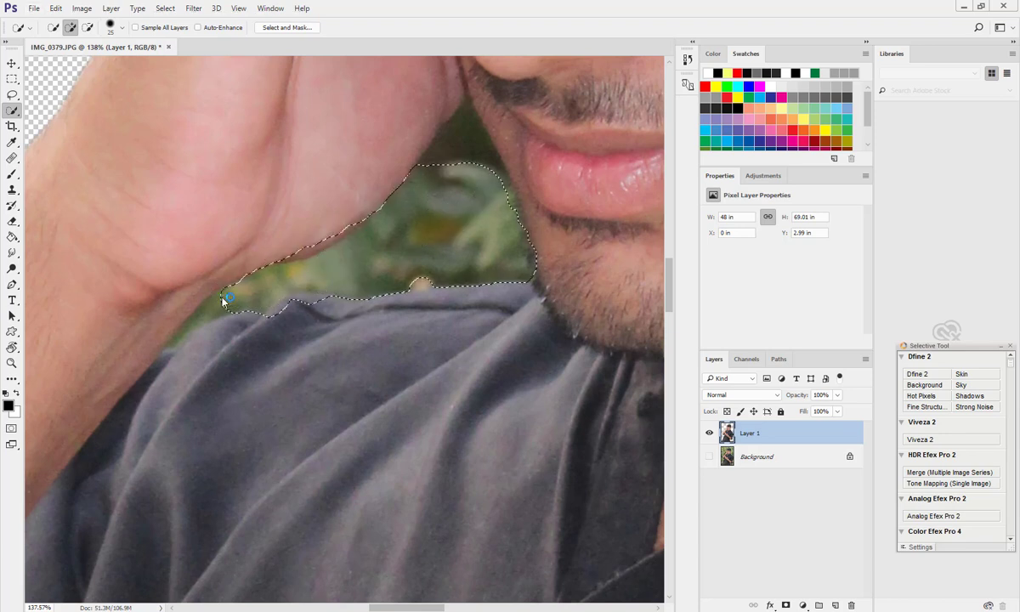
{"action": "left_click_drag", "start_coordinate": [225, 303], "coordinate": [161, 378]}
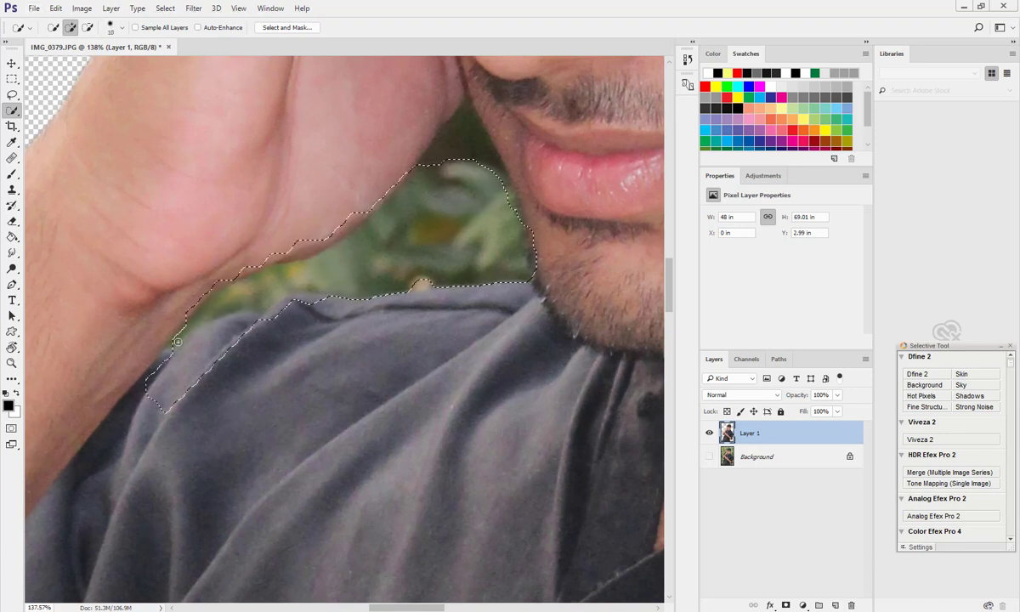
{"action": "left_click_drag", "start_coordinate": [466, 165], "coordinate": [467, 130]}
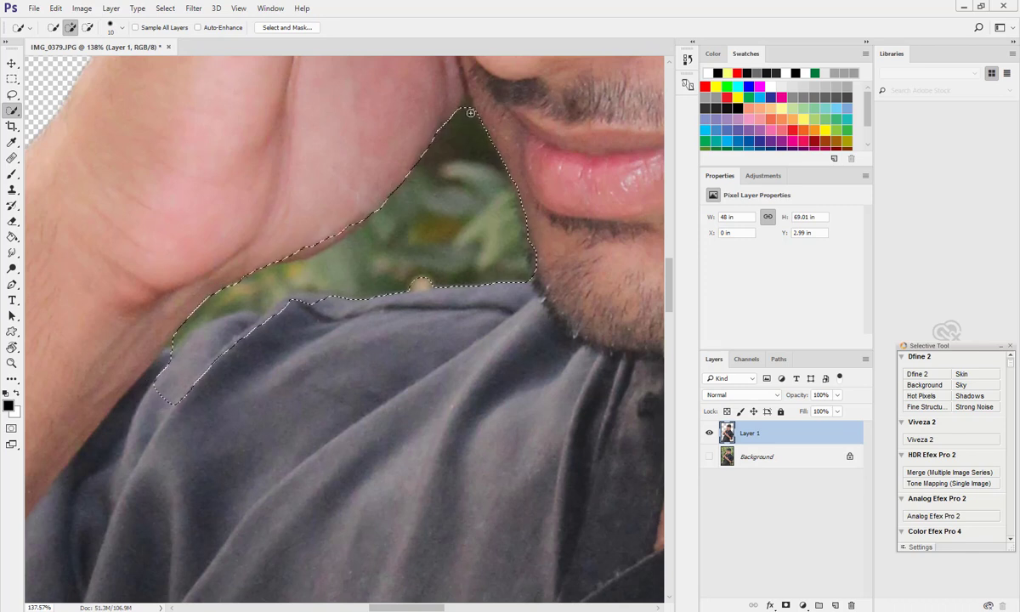
{"action": "key", "text": "alt"}
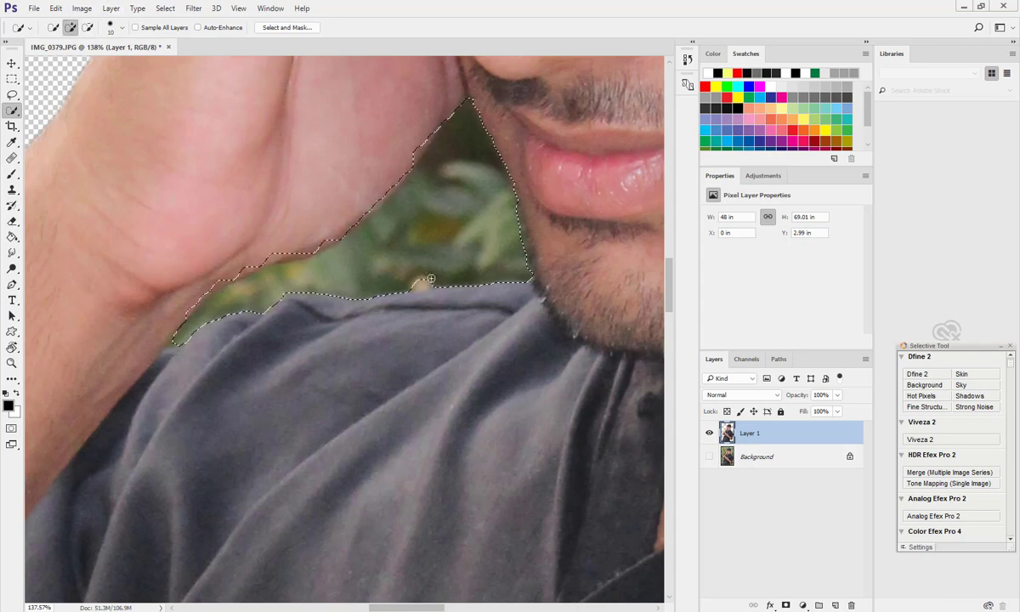
{"action": "scroll", "coordinate": [405, 255], "scroll_direction": "down", "scroll_amount": 8}
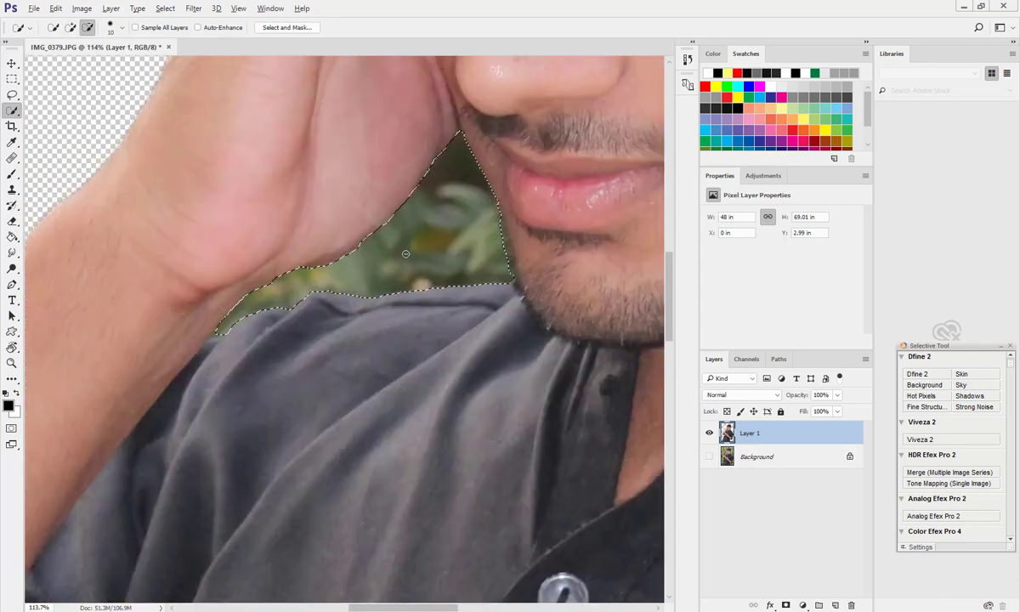
{"action": "scroll", "coordinate": [409, 109], "scroll_direction": "up", "scroll_amount": 6}
{"action": "left_click_drag", "start_coordinate": [415, 109], "coordinate": [419, 151]}
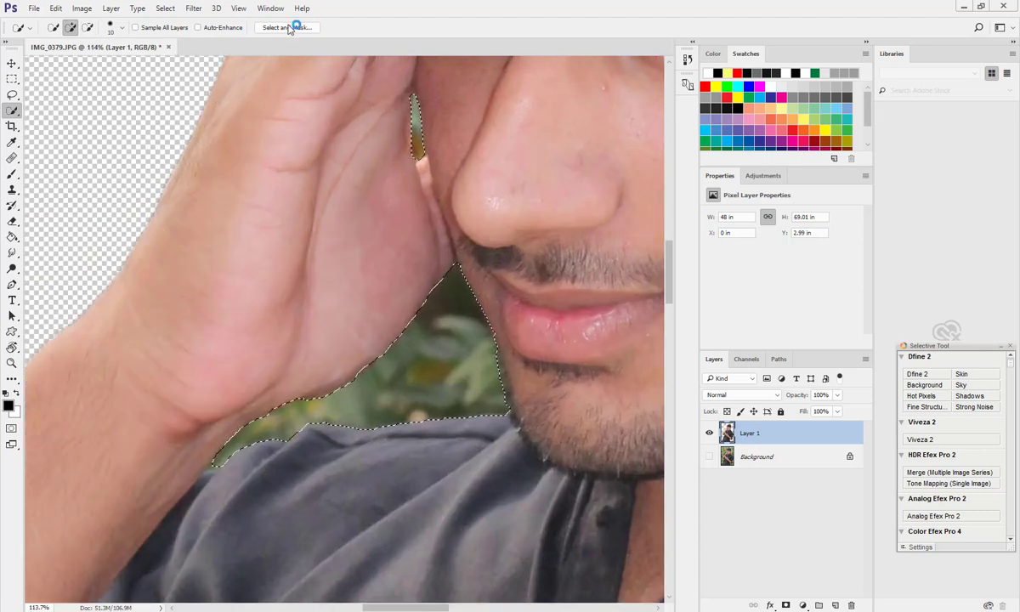
Step: Feather the selection by 1 pixel and delete the selected foliage from Layer 1
{"action": "right_click", "coordinate": [456, 314]}
{"action": "left_click", "coordinate": [491, 347]}
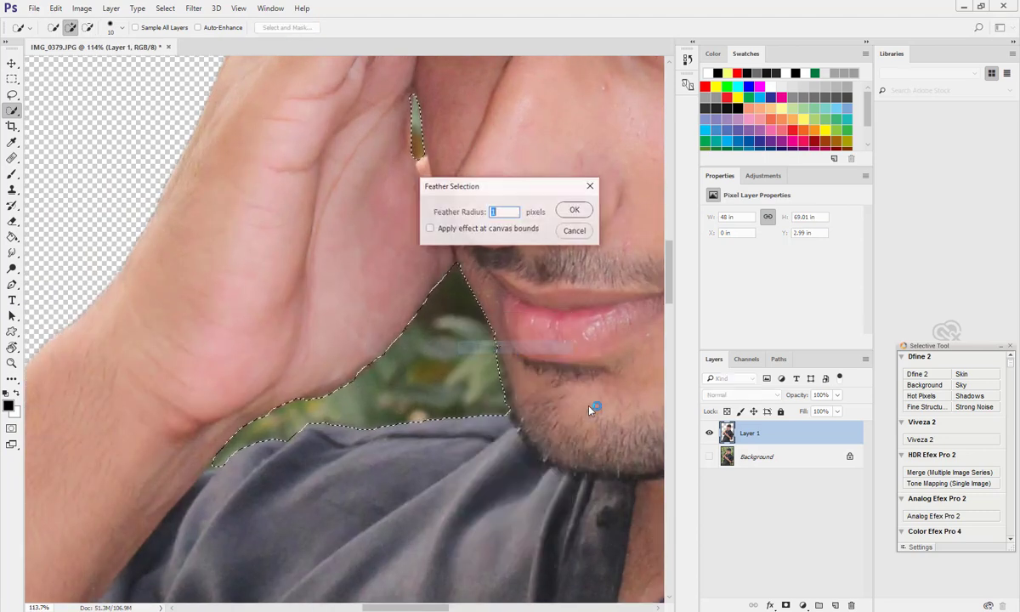
{"action": "key", "text": "Return"}
{"action": "key", "text": "Delete"}
{"action": "scroll", "coordinate": [454, 336], "scroll_direction": "down", "scroll_amount": 3}
{"action": "scroll", "coordinate": [459, 333], "scroll_direction": "up", "scroll_amount": 3}
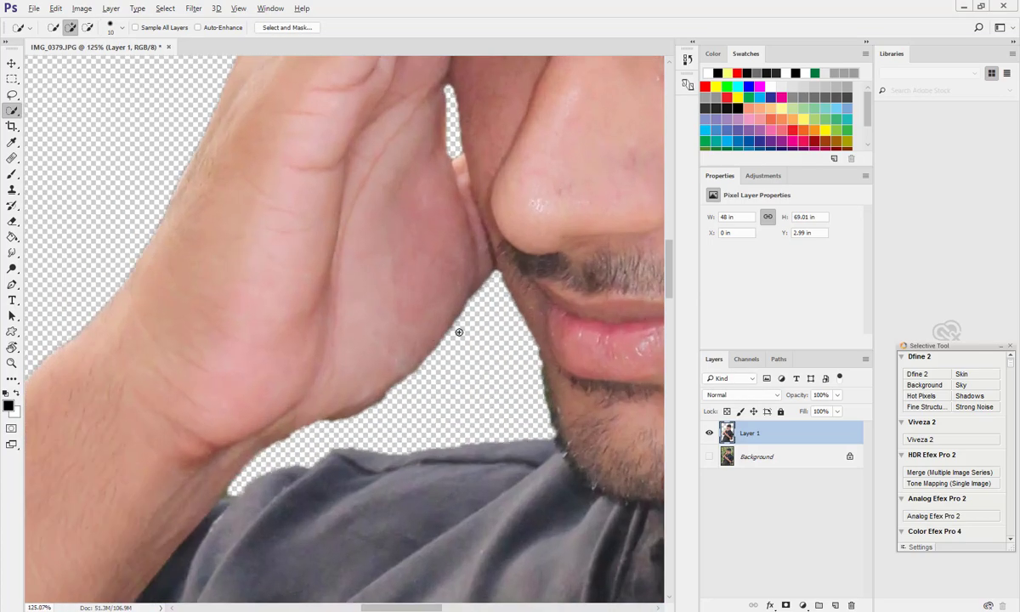
{"action": "scroll", "coordinate": [460, 333], "scroll_direction": "down", "scroll_amount": 3}
{"action": "scroll", "coordinate": [473, 321], "scroll_direction": "up", "scroll_amount": 3}
{"action": "scroll", "coordinate": [474, 321], "scroll_direction": "down", "scroll_amount": 5}
{"action": "scroll", "coordinate": [272, 392], "scroll_direction": "up", "scroll_amount": 5}
{"action": "scroll", "coordinate": [272, 392], "scroll_direction": "down", "scroll_amount": 5}
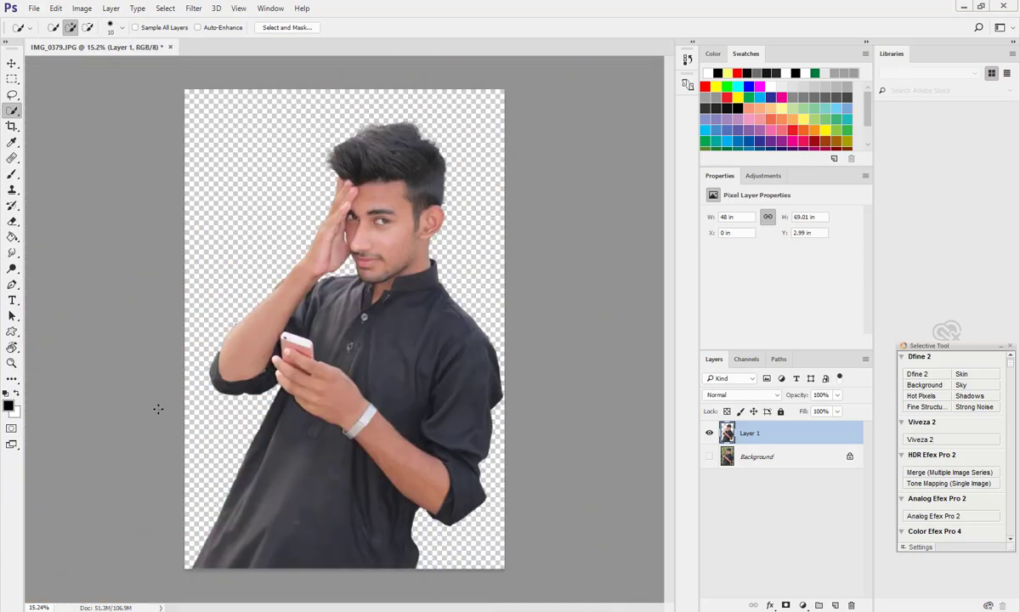
Step: Outline the green fringe along the raised forearm with a Pen path and turn the path into a selection
{"action": "scroll", "coordinate": [223, 372], "scroll_direction": "up", "scroll_amount": 4}
{"action": "scroll", "coordinate": [228, 375], "scroll_direction": "down", "scroll_amount": 1}
{"action": "key", "text": "p"}
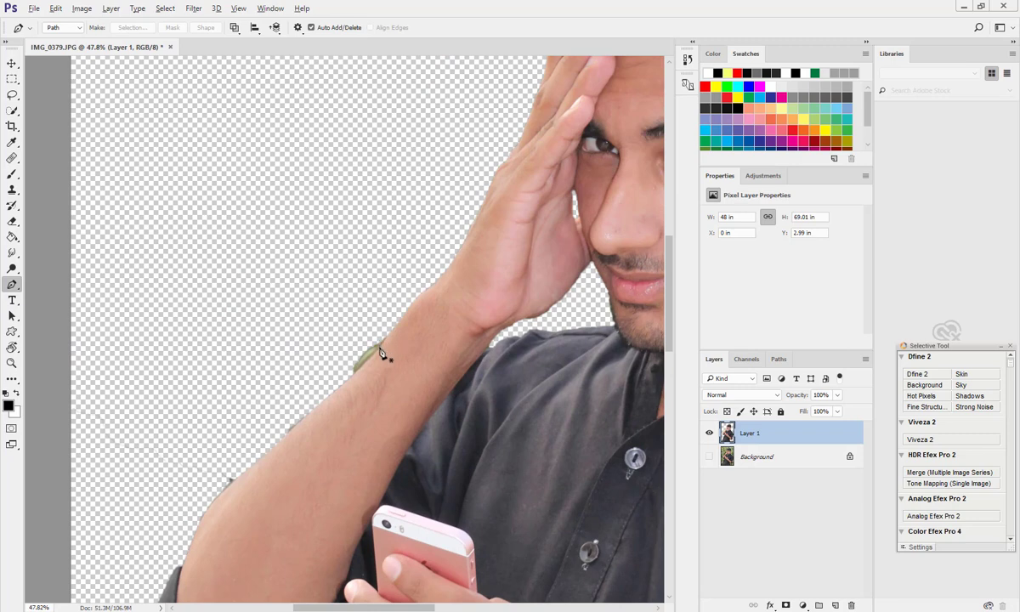
{"action": "scroll", "coordinate": [382, 354], "scroll_direction": "up", "scroll_amount": 2}
{"action": "left_click", "coordinate": [384, 348]}
{"action": "scroll", "coordinate": [384, 348], "scroll_direction": "down", "scroll_amount": 3}
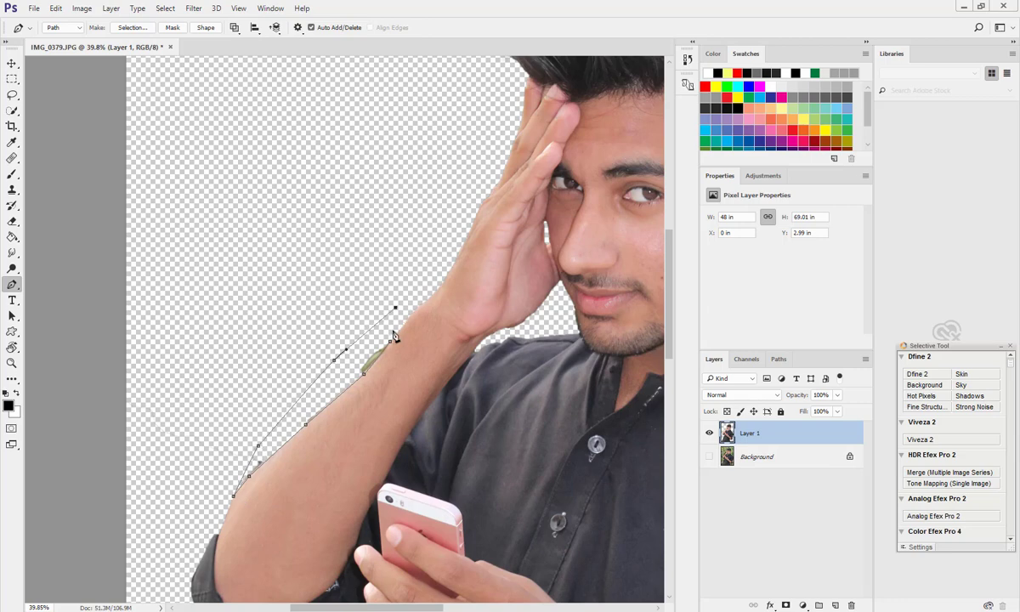
{"action": "left_click", "coordinate": [779, 360]}
{"action": "left_click", "coordinate": [785, 605]}
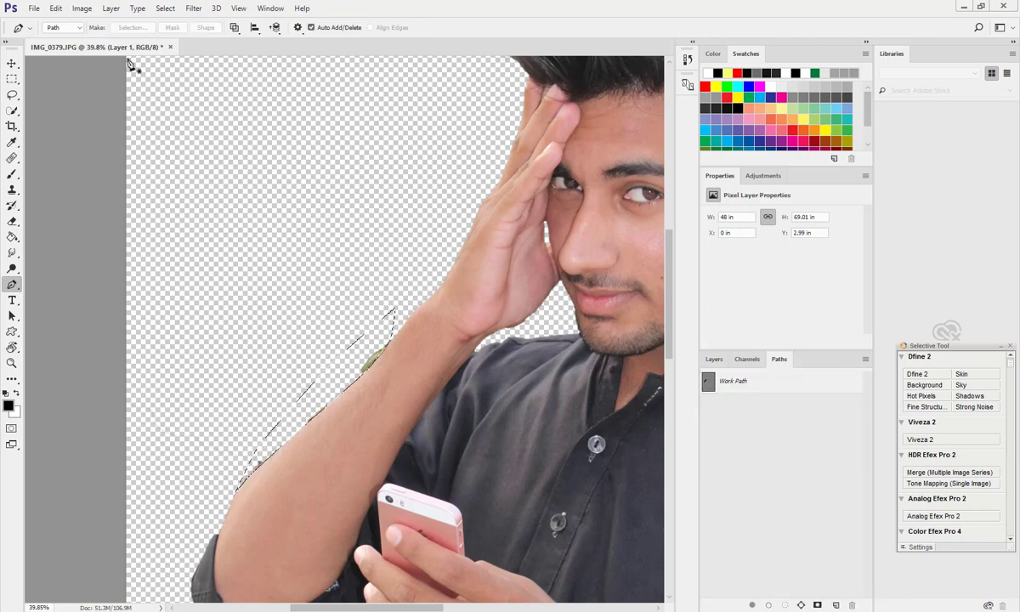
Step: Feather the forearm selection by 1 pixel and delete the fringe inside it
{"action": "left_click", "coordinate": [13, 111]}
{"action": "right_click", "coordinate": [323, 110]}
{"action": "left_click", "coordinate": [365, 141]}
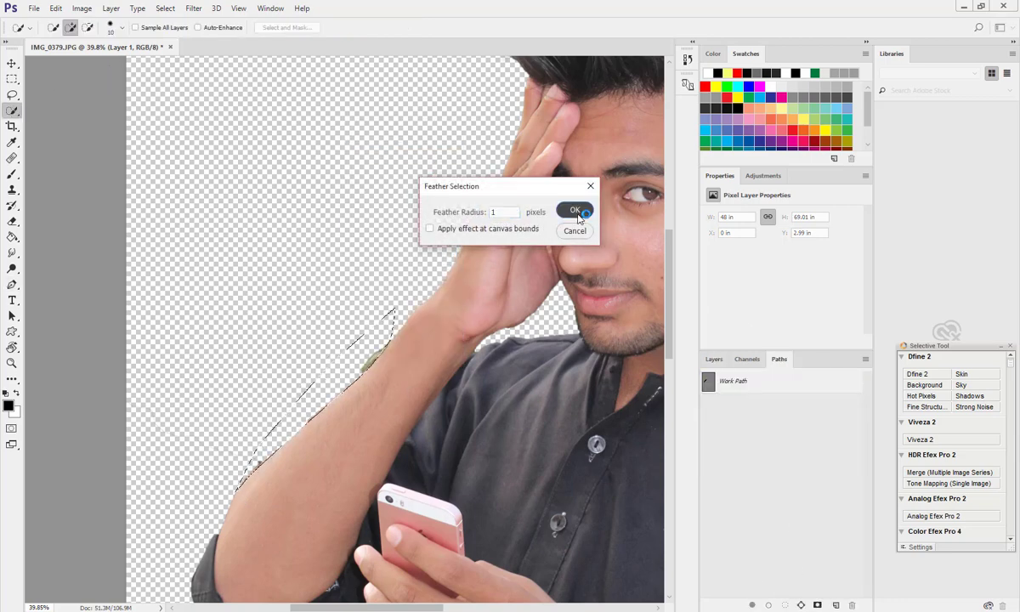
{"action": "key", "text": "Return"}
{"action": "scroll", "coordinate": [452, 249], "scroll_direction": "down", "scroll_amount": 9}
{"action": "scroll", "coordinate": [452, 249], "scroll_direction": "up", "scroll_amount": 1}
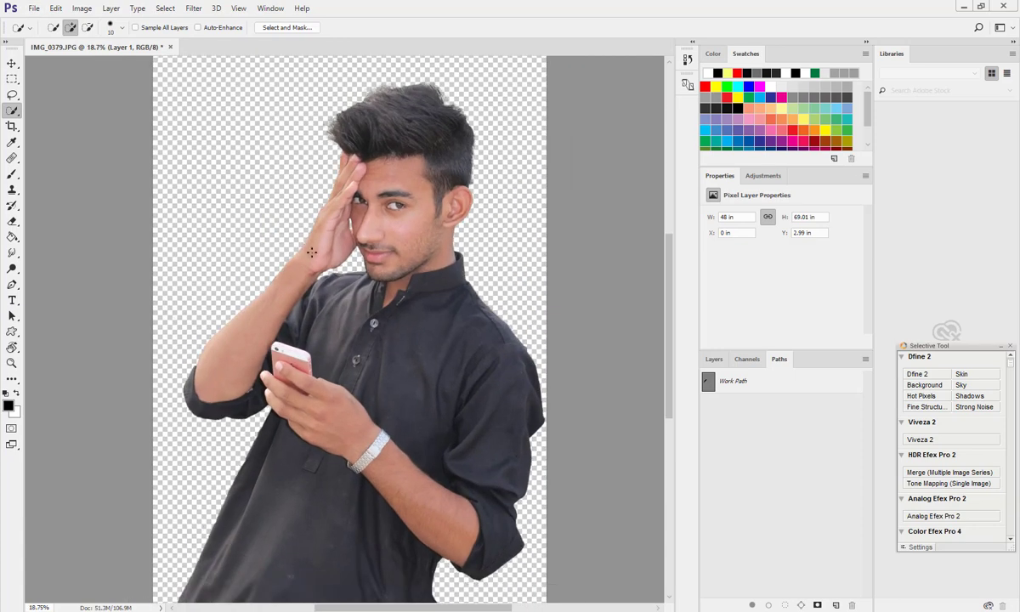
{"action": "scroll", "coordinate": [452, 249], "scroll_direction": "down", "scroll_amount": 2}
Step: Enlarge the Quick Selection brush to 500 and select the whole man on Layer 1
{"action": "left_click", "coordinate": [713, 359]}
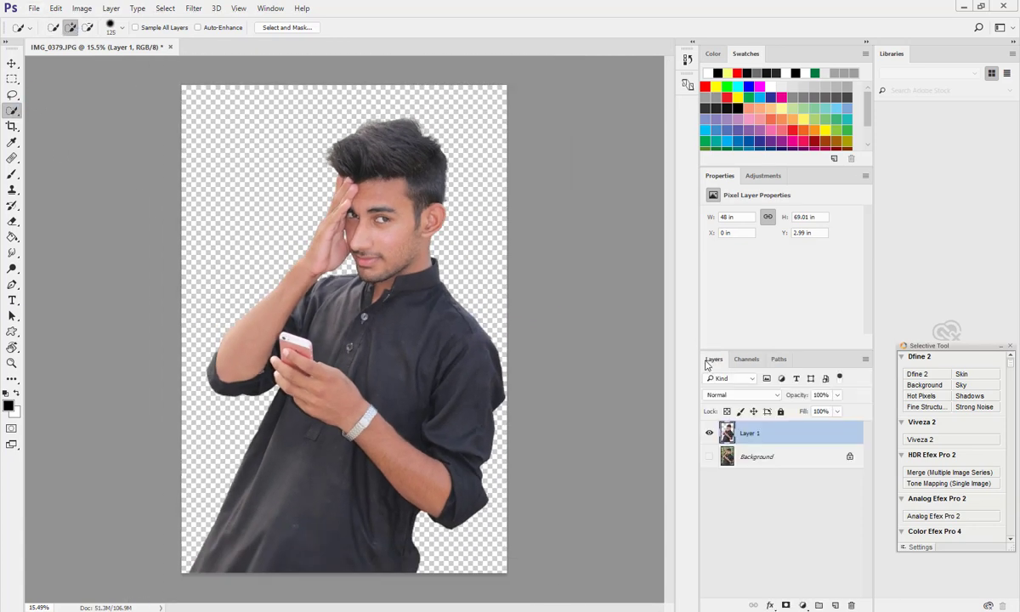
{"action": "key", "text": "]"}
{"action": "key", "text": "]"}
{"action": "key", "text": "]"}
{"action": "mouse_move", "coordinate": [369, 207]}
{"action": "left_mouse_down"}
{"action": "mouse_move", "coordinate": [347, 367]}
{"action": "mouse_move", "coordinate": [323, 263]}
{"action": "left_mouse_up"}
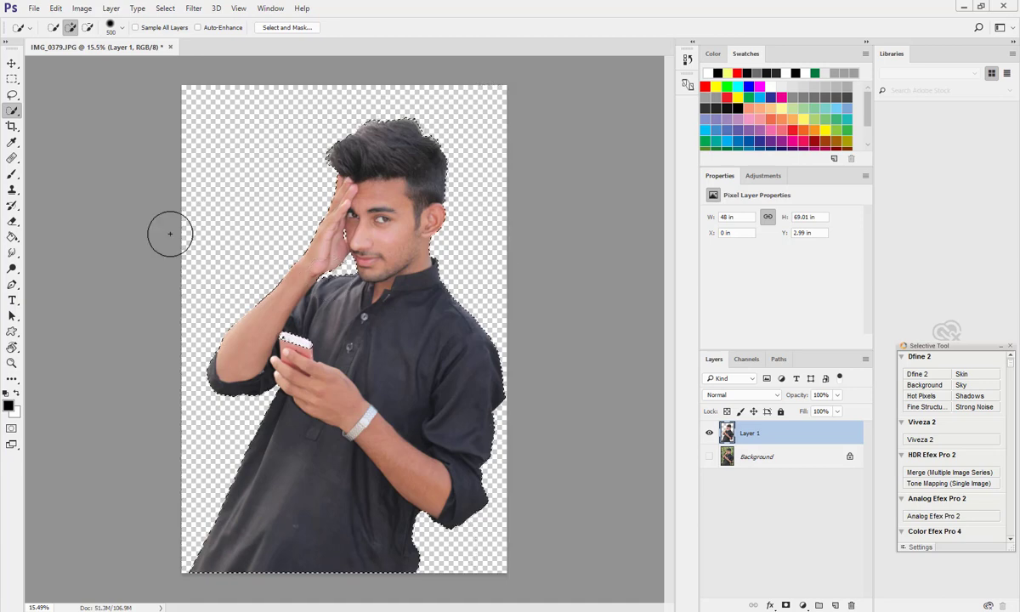
Step: Show the Background layer, hide Layer 1, and make the Background the active layer
{"action": "left_click", "coordinate": [12, 64]}
{"action": "left_click", "coordinate": [709, 456]}
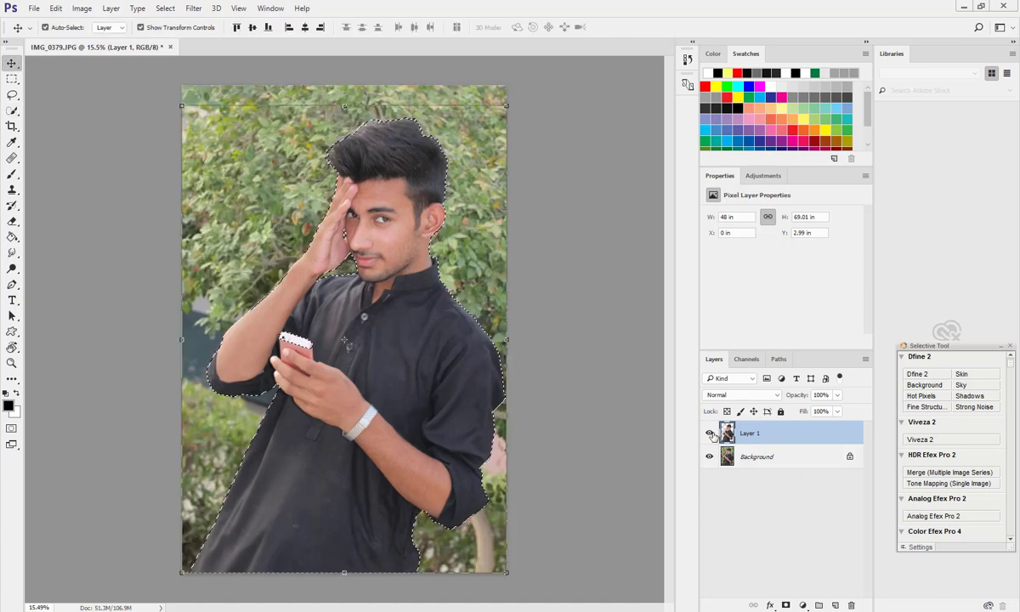
{"action": "left_click", "coordinate": [710, 433]}
{"action": "left_click", "coordinate": [757, 456]}
Step: Fill the man-shaped selection on the Background with content-aware foliage and deselect it
{"action": "left_click", "coordinate": [81, 8]}
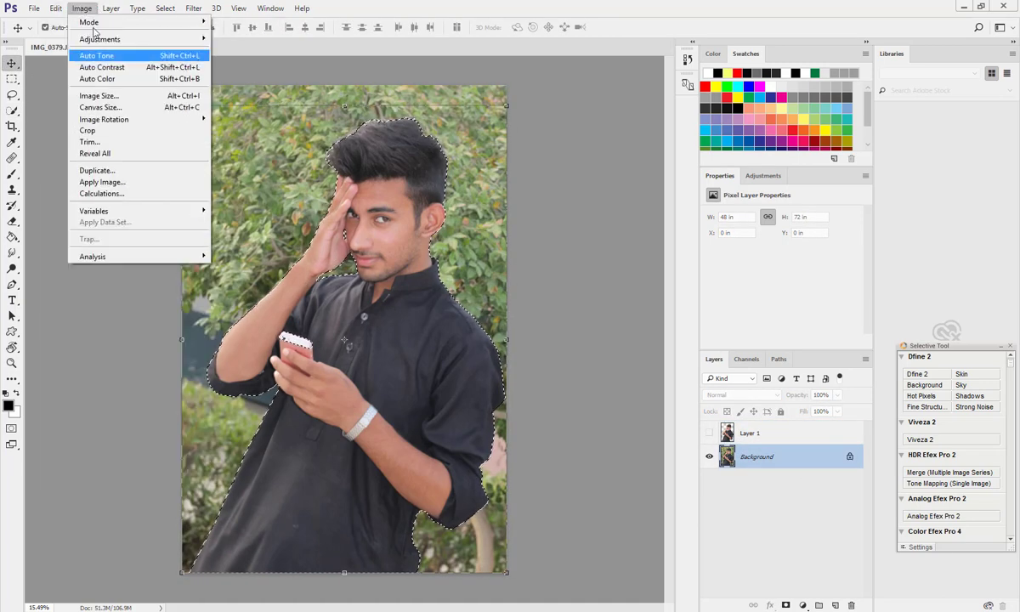
{"action": "mouse_move", "coordinate": [53, 9]}
{"action": "left_click", "coordinate": [64, 193]}
{"action": "left_click", "coordinate": [584, 180]}
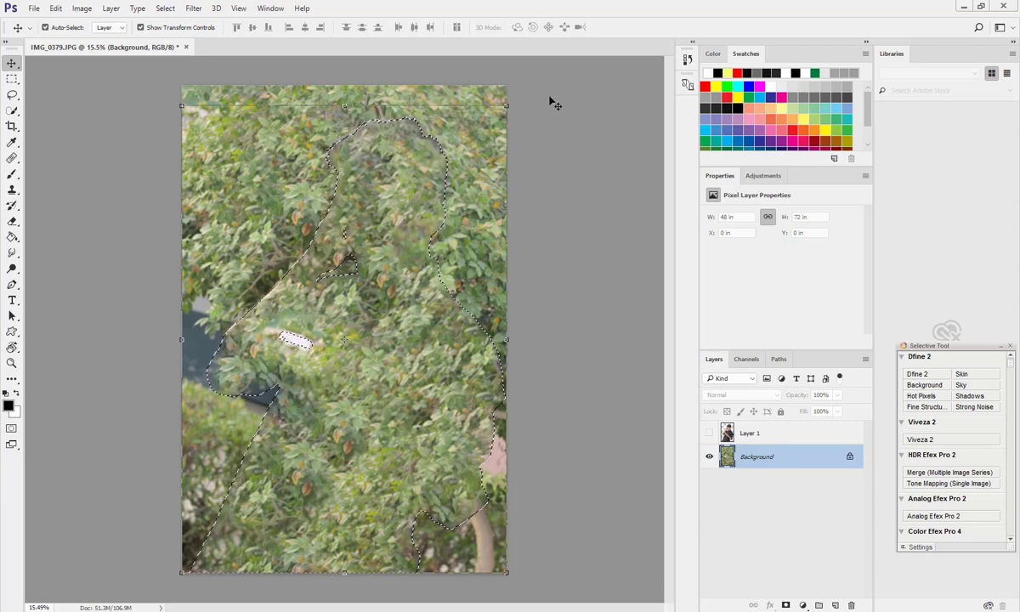
{"action": "key", "text": "ctrl+d"}
Step: Clone foliage over the leftover hair and arm outlines on the Background with the Clone Stamp at size 175
{"action": "key", "text": "s"}
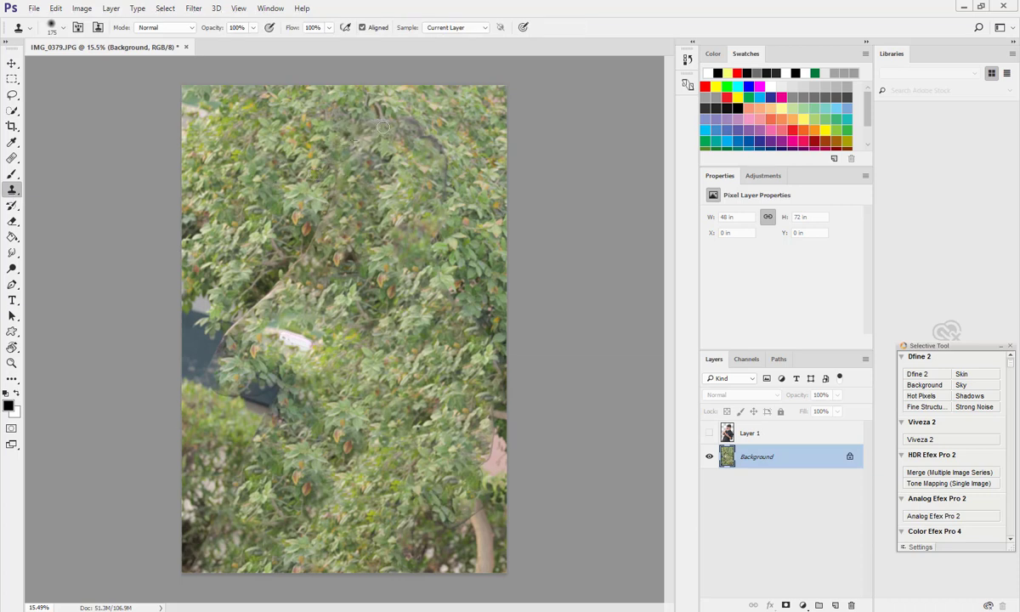
{"action": "left_click_drag", "start_coordinate": [443, 155], "coordinate": [448, 223]}
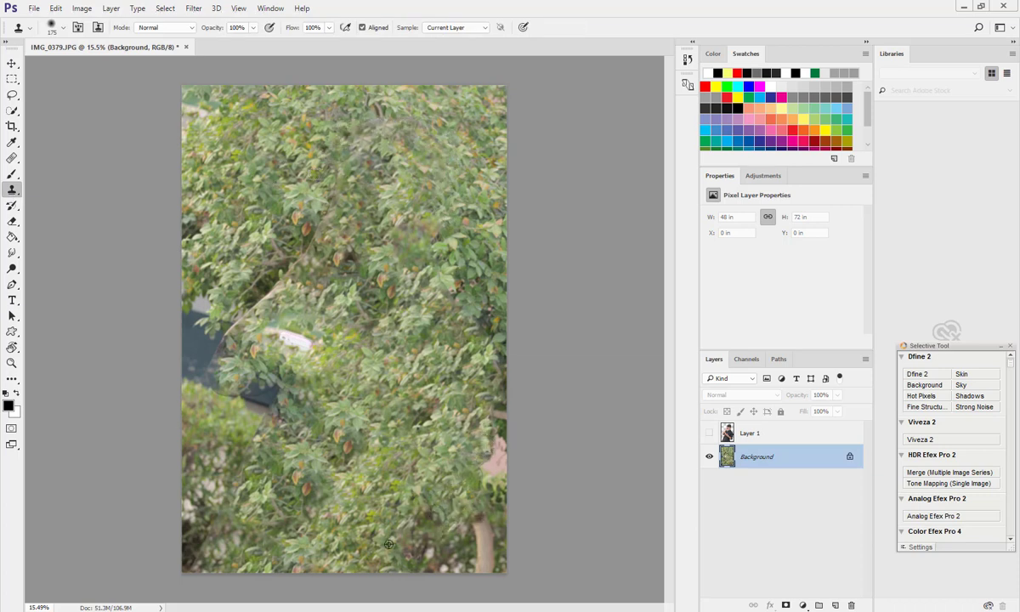
{"action": "mouse_move", "coordinate": [323, 296]}
{"action": "left_mouse_down"}
{"action": "mouse_move", "coordinate": [277, 285]}
{"action": "mouse_move", "coordinate": [229, 334]}
{"action": "left_mouse_up"}
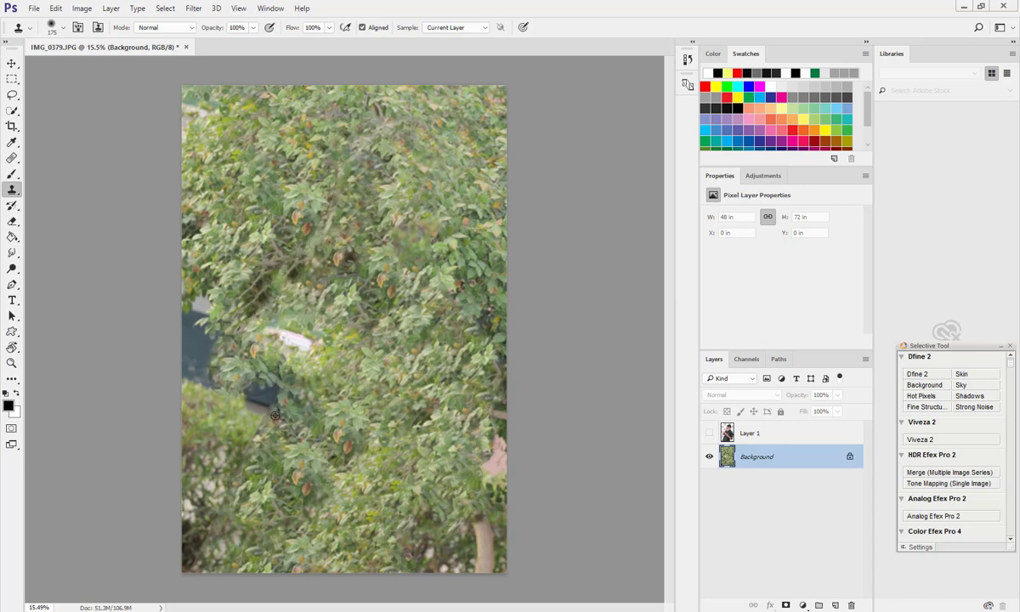
{"action": "scroll", "coordinate": [247, 469], "scroll_direction": "down", "scroll_amount": 3}
{"action": "scroll", "coordinate": [357, 428], "scroll_direction": "up", "scroll_amount": 2}
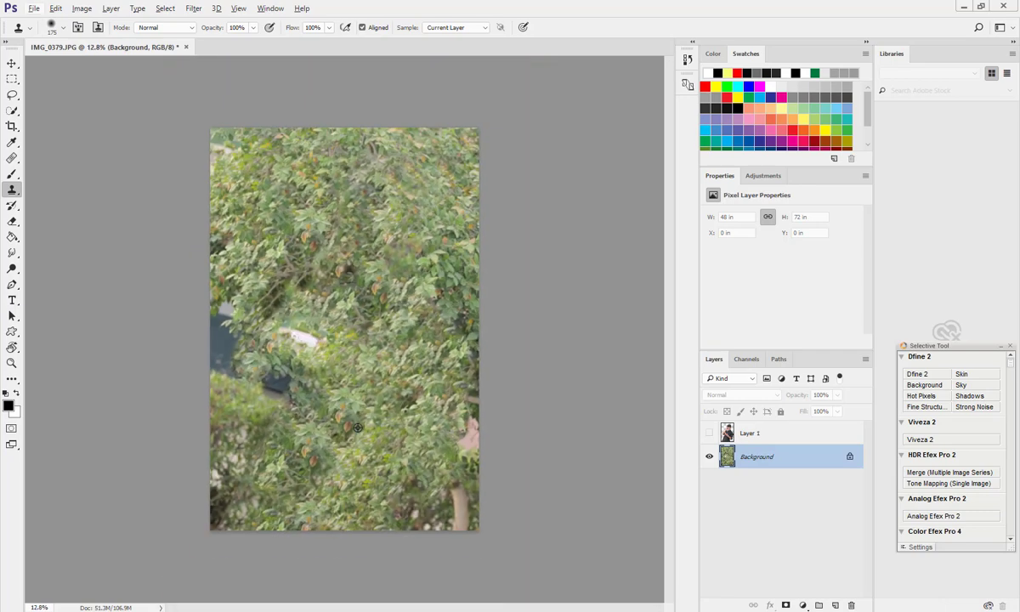
Step: Open the Background in the Camera Raw Filter and set Exposure +0.25, Contrast +25, Vibrance +63 and Saturation +13
{"action": "left_click", "coordinate": [190, 10]}
{"action": "mouse_move", "coordinate": [255, 134]}
{"action": "left_click", "coordinate": [361, 147]}
{"action": "key", "text": "ctrl+shift+a"}
{"action": "left_click_drag", "start_coordinate": [762, 250], "coordinate": [790, 271]}
{"action": "left_click_drag", "start_coordinate": [798, 401], "coordinate": [818, 396]}
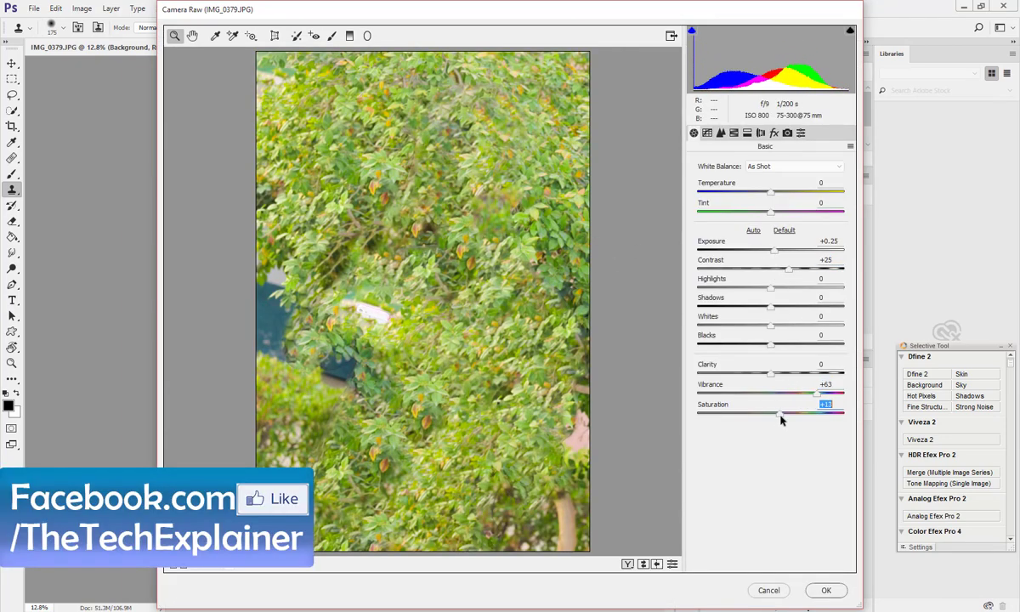
Step: Lower the Yellows hue, raise the Yellows saturation to +29, and apply the Camera Raw adjustments
{"action": "left_click", "coordinate": [720, 133]}
{"action": "left_click", "coordinate": [733, 133]}
{"action": "left_click_drag", "start_coordinate": [770, 267], "coordinate": [738, 273]}
{"action": "left_click", "coordinate": [738, 184]}
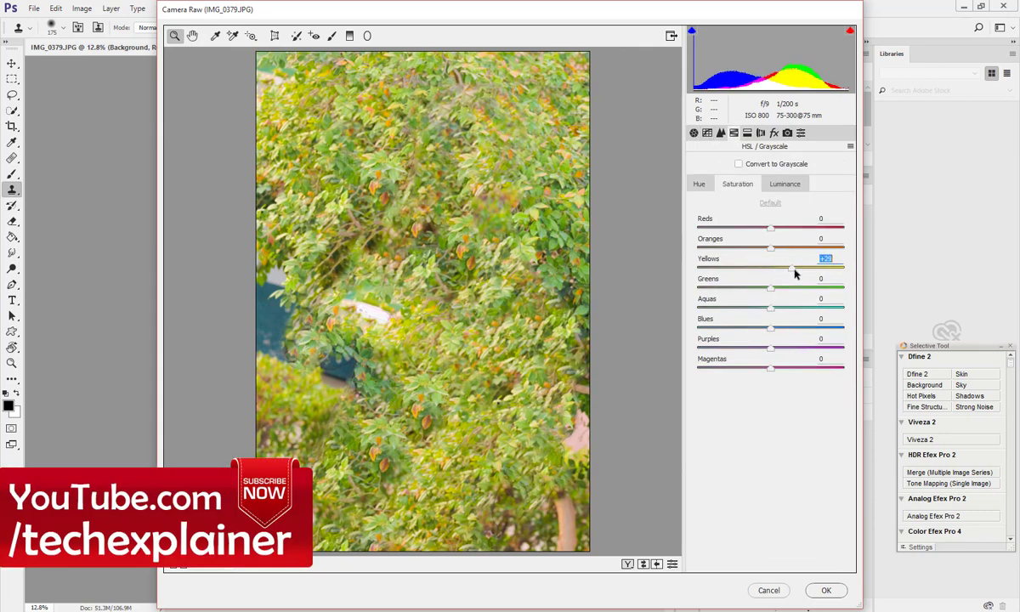
{"action": "left_click", "coordinate": [825, 591]}
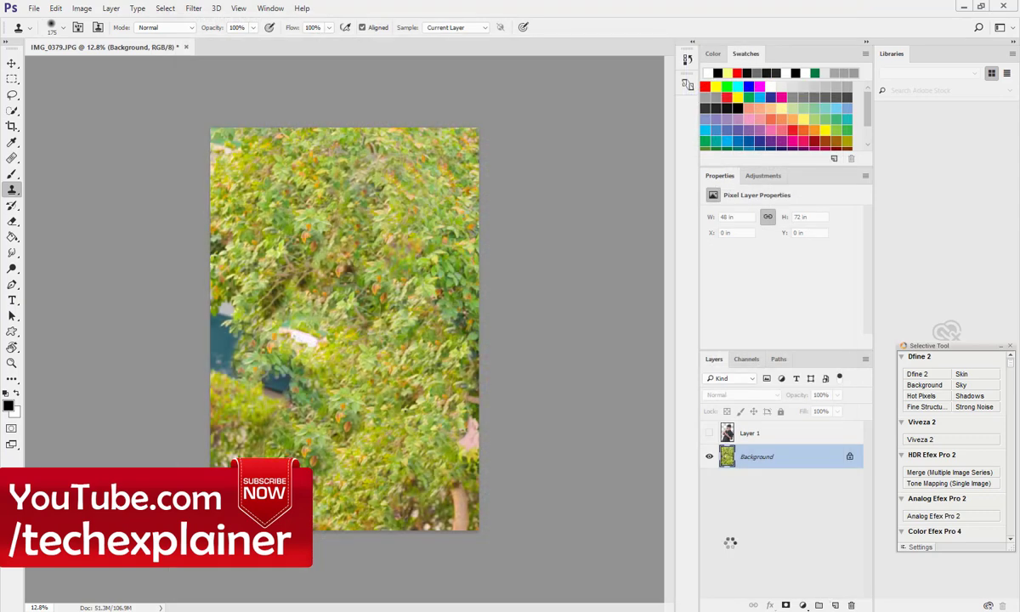
Step: Show Layer 1 so the man appears over the recoloured foliage
{"action": "left_click", "coordinate": [711, 434]}
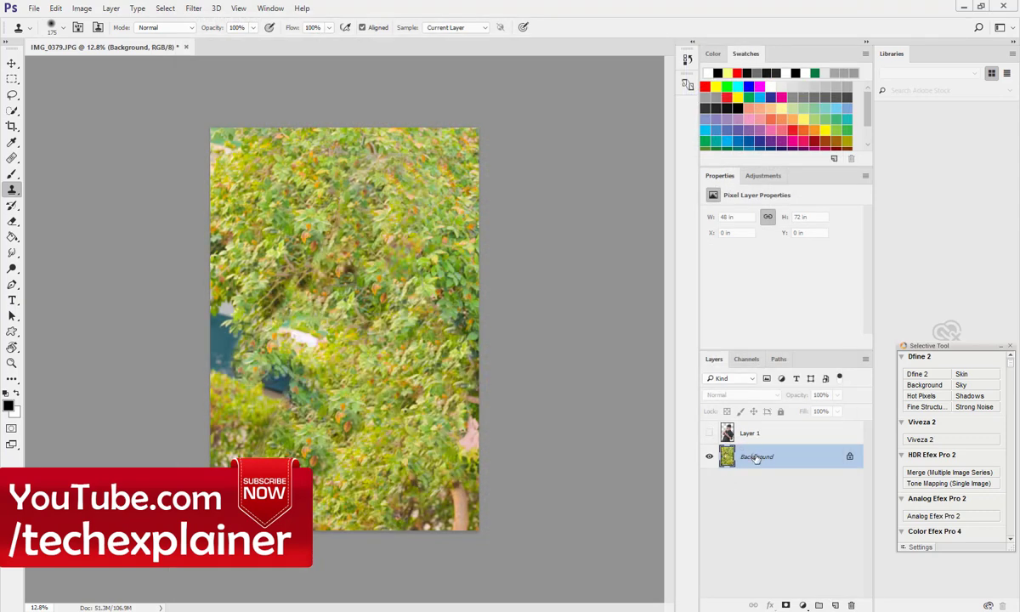
{"action": "left_click", "coordinate": [194, 8]}
{"action": "mouse_move", "coordinate": [269, 151]}
{"action": "left_click", "coordinate": [709, 433]}
{"action": "scroll", "coordinate": [344, 347], "scroll_direction": "up", "scroll_amount": 2}
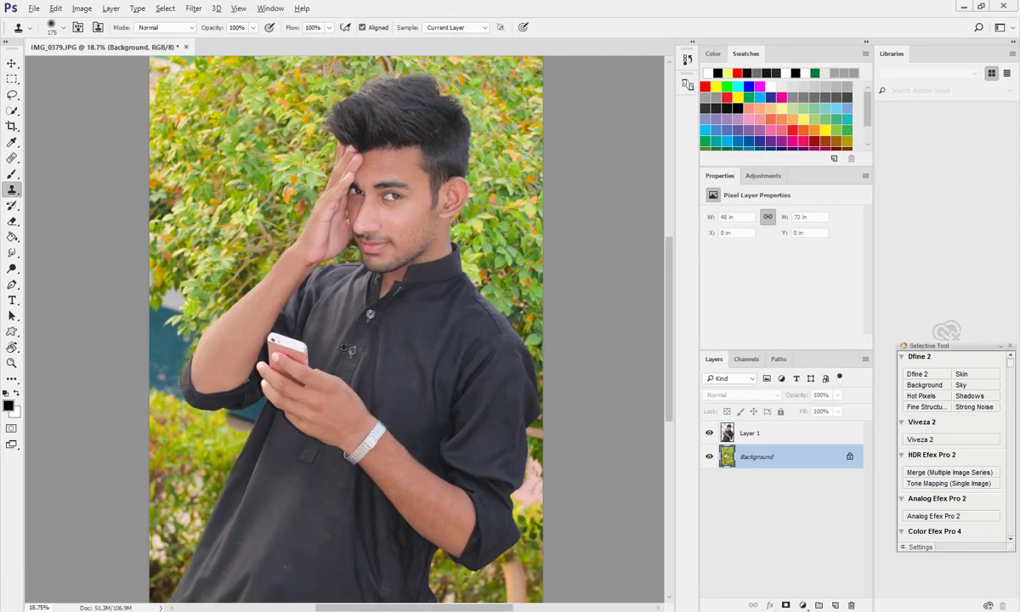
{"action": "left_click", "coordinate": [749, 430]}
{"action": "left_click", "coordinate": [755, 455]}
{"action": "left_click", "coordinate": [192, 8]}
{"action": "mouse_move", "coordinate": [266, 152]}
{"action": "left_click", "coordinate": [362, 153]}
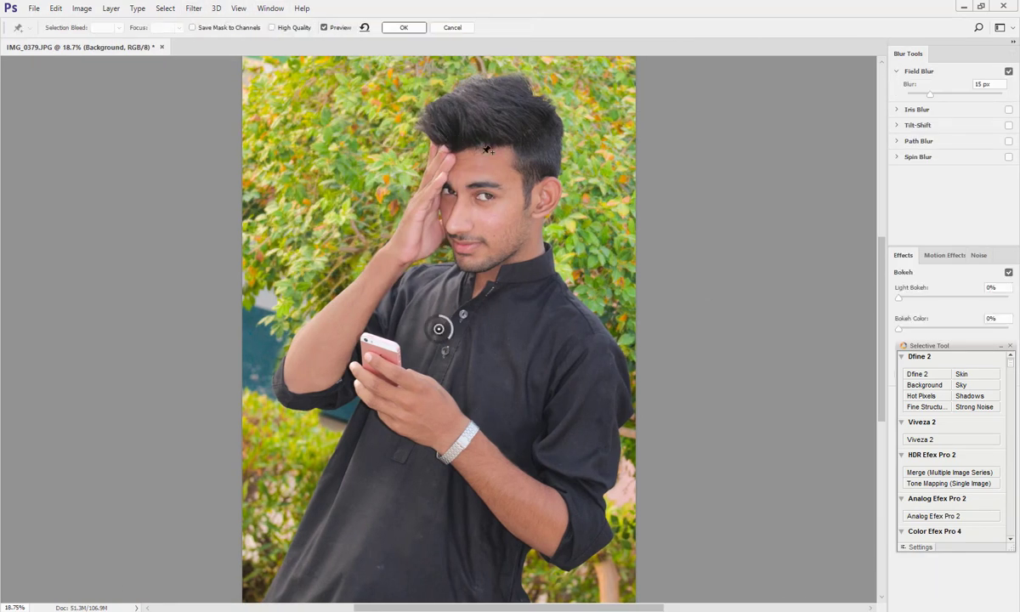
{"action": "left_click", "coordinate": [455, 29]}
Step: Unlock the Background layer and add a new empty layer between it and Layer 1
{"action": "scroll", "coordinate": [485, 227], "scroll_direction": "down", "scroll_amount": 3}
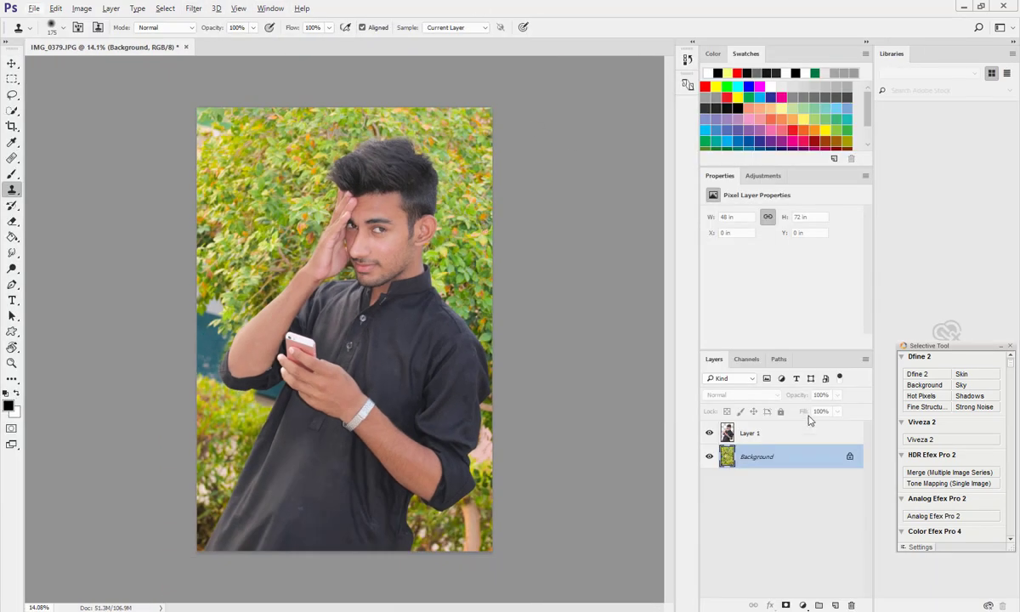
{"action": "left_click", "coordinate": [836, 604]}
{"action": "left_click", "coordinate": [849, 480]}
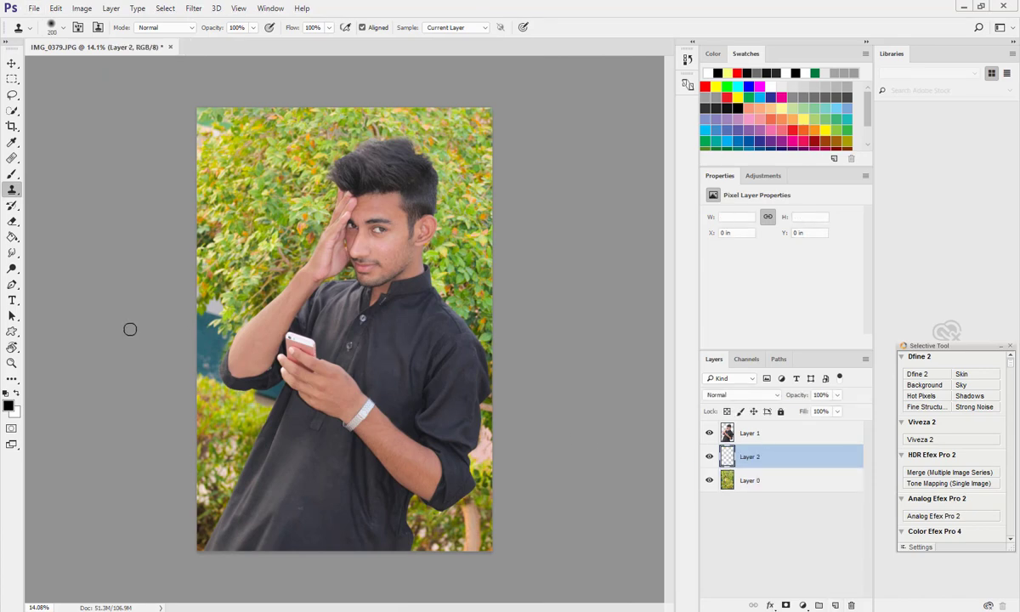
Step: Set the foreground colour to a bright yellow
{"action": "left_click", "coordinate": [9, 406]}
{"action": "left_click_drag", "start_coordinate": [519, 210], "coordinate": [517, 293]}
{"action": "left_click", "coordinate": [467, 162]}
{"action": "left_click", "coordinate": [630, 156]}
{"action": "key", "text": "s"}
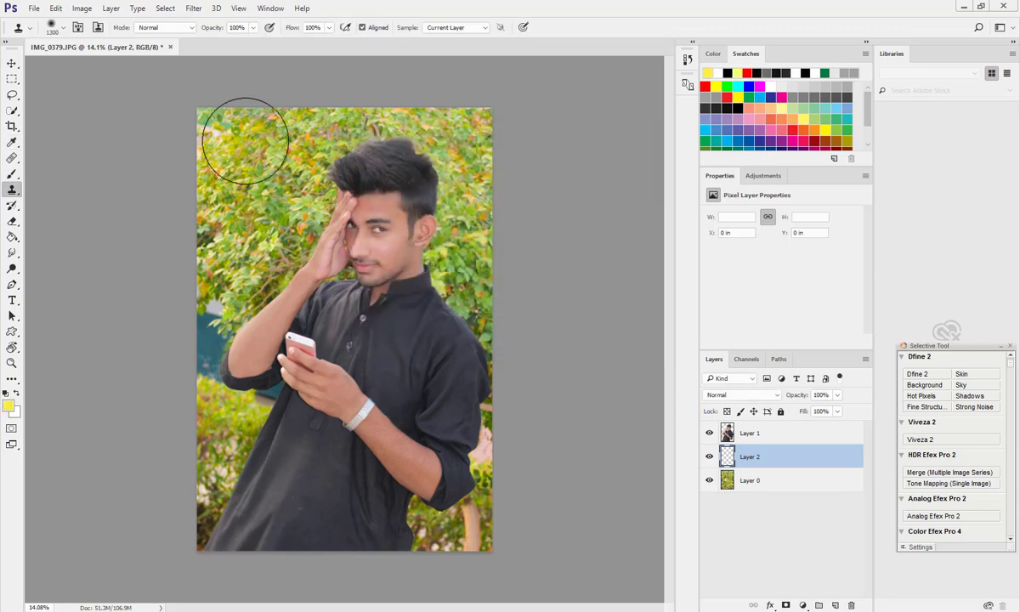
{"action": "left_click", "coordinate": [521, 247]}
{"action": "left_click", "coordinate": [521, 247]}
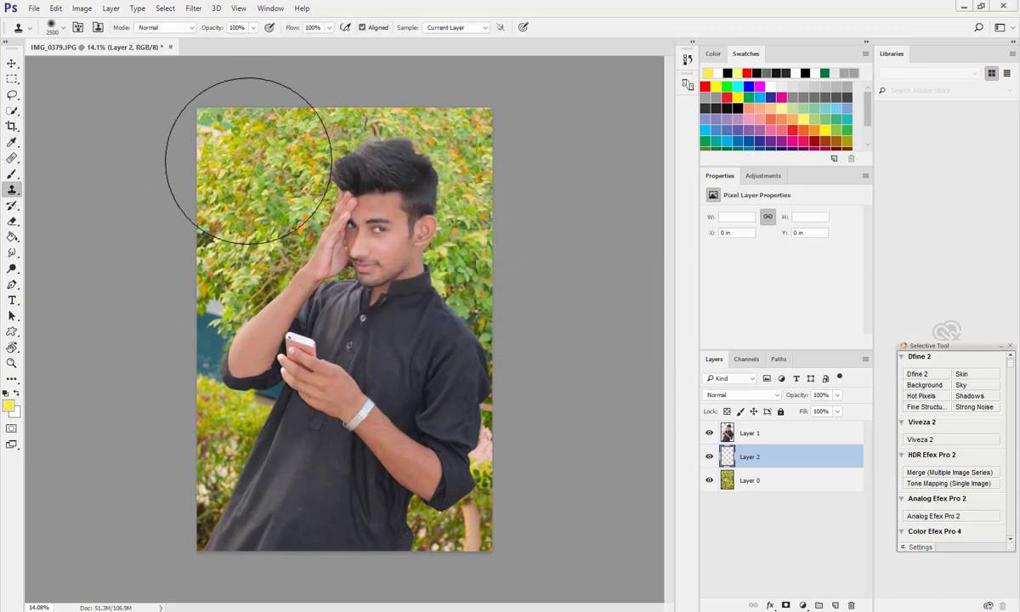
Step: Paint a large soft yellow glow over the photo's upper-left corner on Layer 2 with an enlarged brush
{"action": "key", "text": "b"}
{"action": "key", "text": "bracketright"}
{"action": "key", "text": "bracketright"}
{"action": "key", "text": "bracketright"}
{"action": "key", "text": "bracketright"}
{"action": "key", "text": "bracketright"}
{"action": "key", "text": "bracketright"}
{"action": "key", "text": "bracketright"}
{"action": "key", "text": "bracketright"}
{"action": "key", "text": "bracketright"}
{"action": "key", "text": "bracketright"}
{"action": "key", "text": "bracketright"}
{"action": "key", "text": "bracketright"}
{"action": "key", "text": "bracketright"}
{"action": "key", "text": "bracketright"}
{"action": "key", "text": "bracketright"}
{"action": "key", "text": "bracketright"}
{"action": "key", "text": "bracketright"}
{"action": "key", "text": "bracketright"}
{"action": "key", "text": "bracketright"}
{"action": "key", "text": "bracketright"}
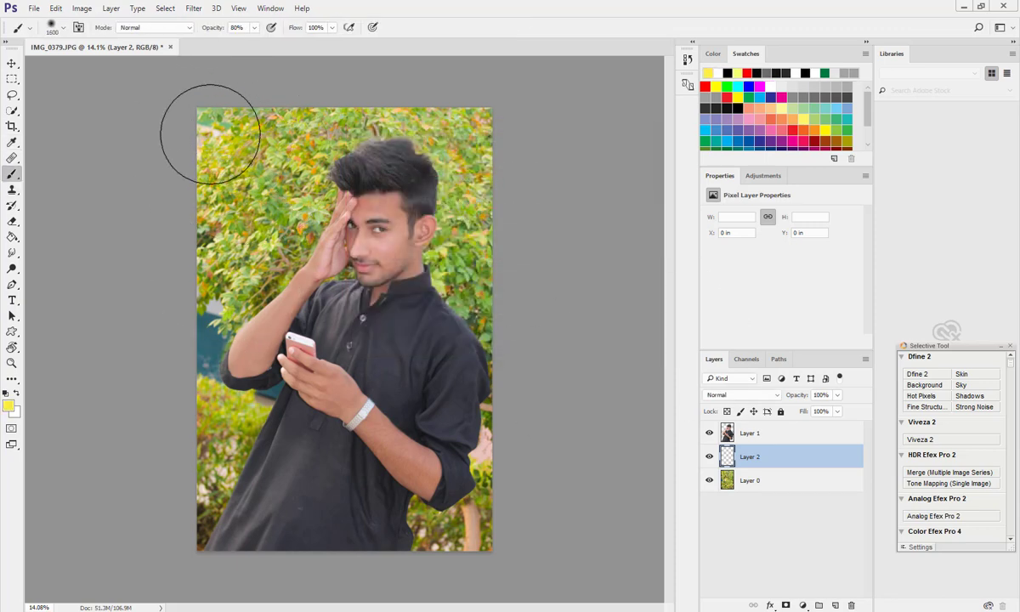
{"action": "left_click", "coordinate": [194, 124]}
{"action": "key", "text": "v"}
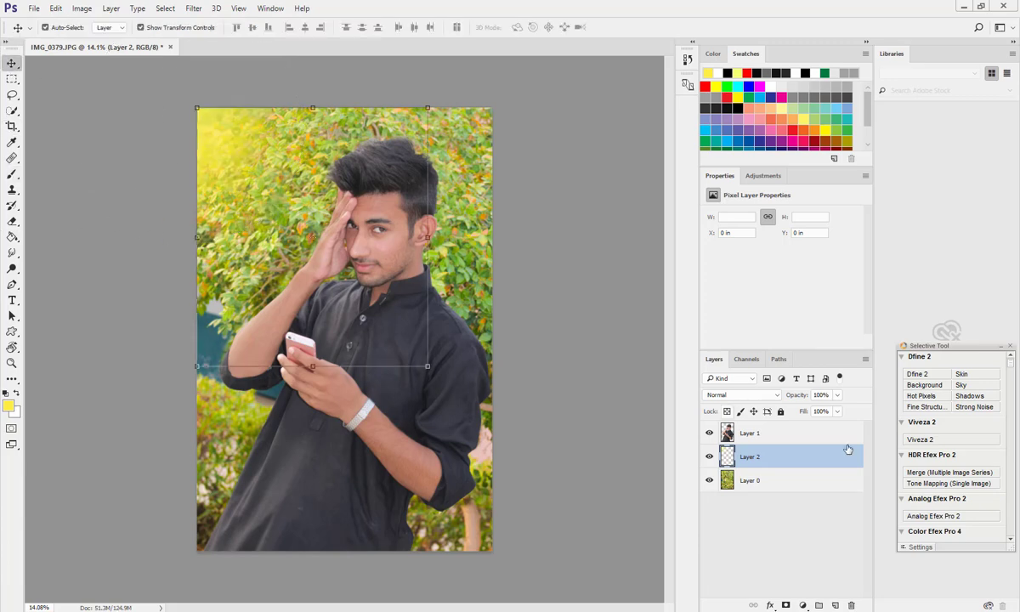
Step: Change the blend mode of the yellow glow on Layer 2 to a brightening mode
{"action": "left_click", "coordinate": [742, 395]}
{"action": "left_click", "coordinate": [734, 461]}
{"action": "key", "text": "Down"}
{"action": "key", "text": "Down"}
{"action": "left_click", "coordinate": [601, 408]}
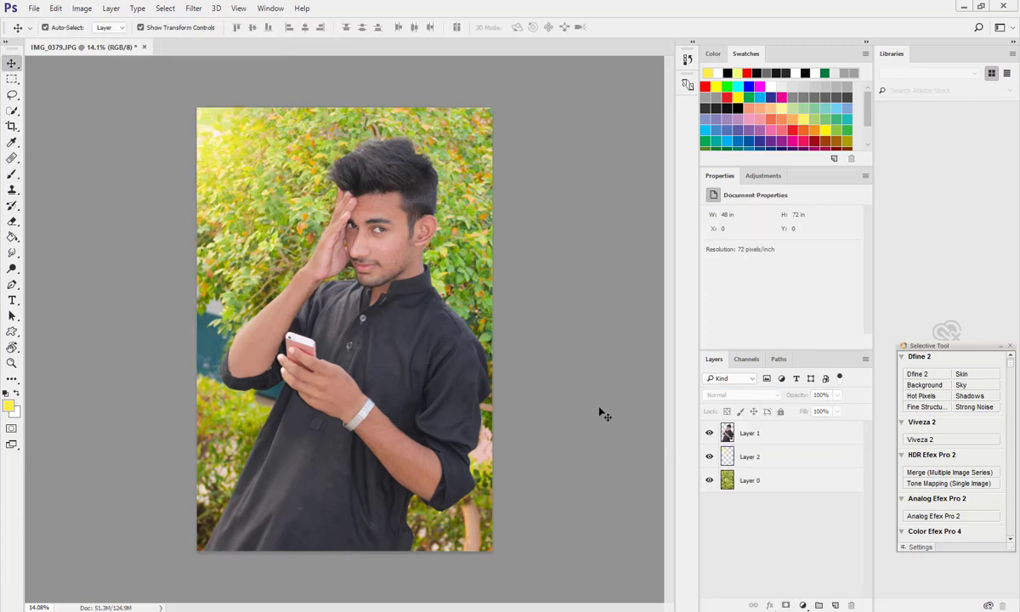
Step: Merge the glow on Layer 2 with the foliage on Layer 0
{"action": "left_click", "coordinate": [752, 464]}
{"action": "left_click", "coordinate": [756, 483], "text": "ctrl"}
{"action": "right_click", "coordinate": [758, 483]}
{"action": "left_click", "coordinate": [799, 422]}
Step: Start a Field Blur on the merged foliage layer with a 35 px blur, leaving Iris Blur off
{"action": "scroll", "coordinate": [392, 185], "scroll_direction": "up", "scroll_amount": 3}
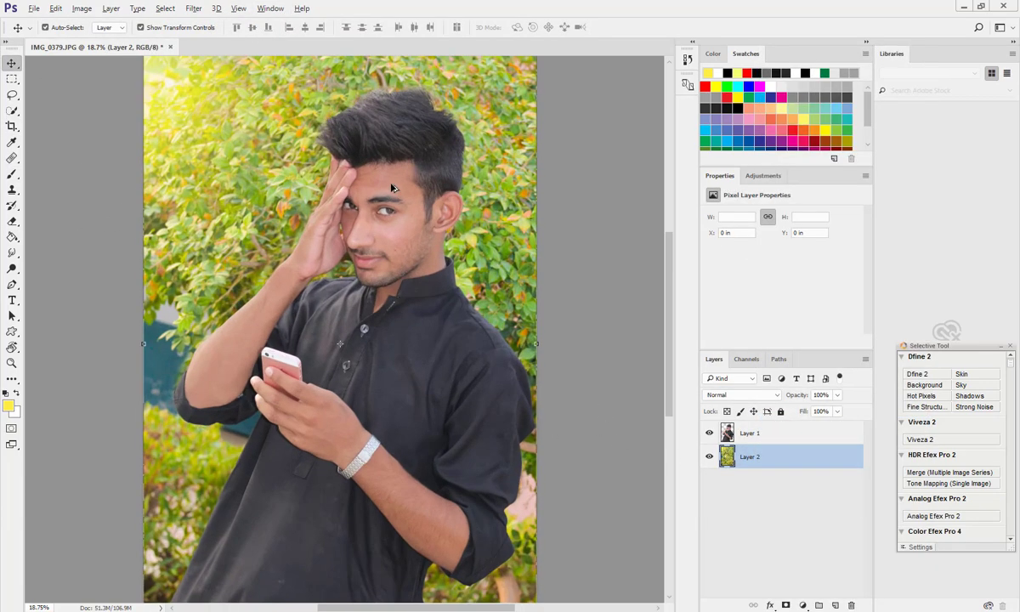
{"action": "key", "text": "ctrl+0"}
{"action": "left_click", "coordinate": [194, 8]}
{"action": "mouse_move", "coordinate": [296, 151]}
{"action": "left_click", "coordinate": [361, 143]}
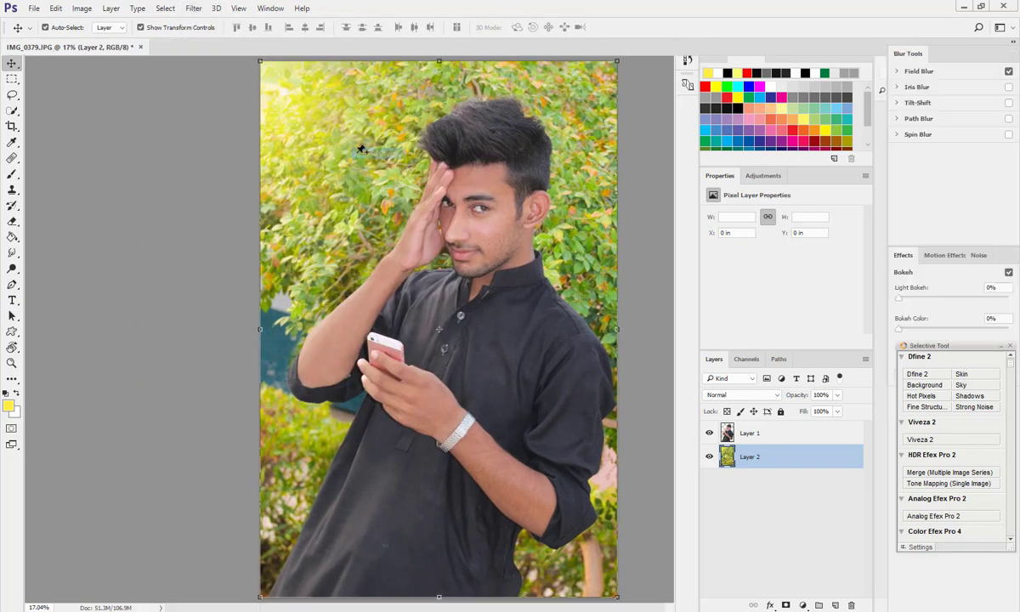
{"action": "left_click", "coordinate": [897, 111]}
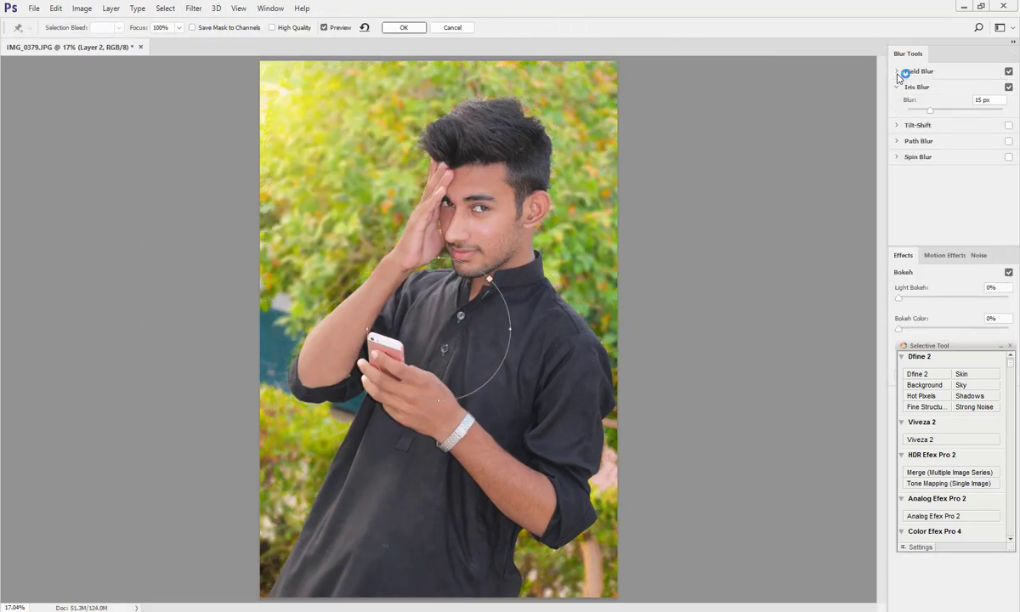
{"action": "left_click", "coordinate": [897, 73]}
{"action": "left_click", "coordinate": [1009, 109]}
{"action": "mouse_move", "coordinate": [932, 95]}
{"action": "left_mouse_down"}
{"action": "mouse_move", "coordinate": [954, 96]}
{"action": "mouse_move", "coordinate": [947, 100]}
{"action": "left_mouse_up"}
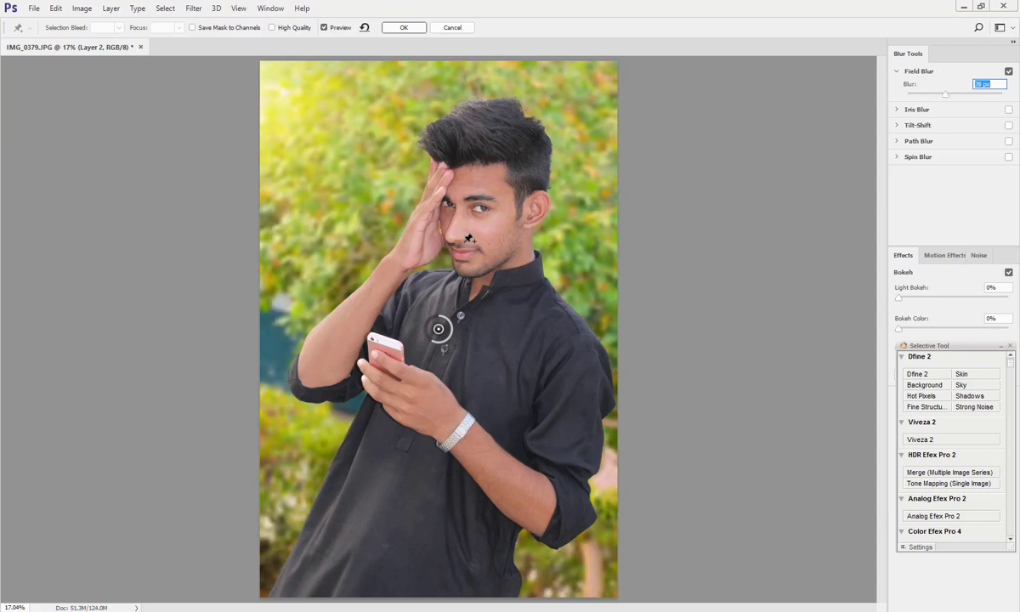
Step: Set Light Bokeh to 18%, Bokeh Color to 25% and the light range to 126–241 for the foliage blur
{"action": "left_click_drag", "start_coordinate": [935, 349], "coordinate": [766, 412]}
{"action": "mouse_move", "coordinate": [899, 297]}
{"action": "left_mouse_down"}
{"action": "mouse_move", "coordinate": [924, 299]}
{"action": "mouse_move", "coordinate": [917, 305]}
{"action": "left_mouse_up"}
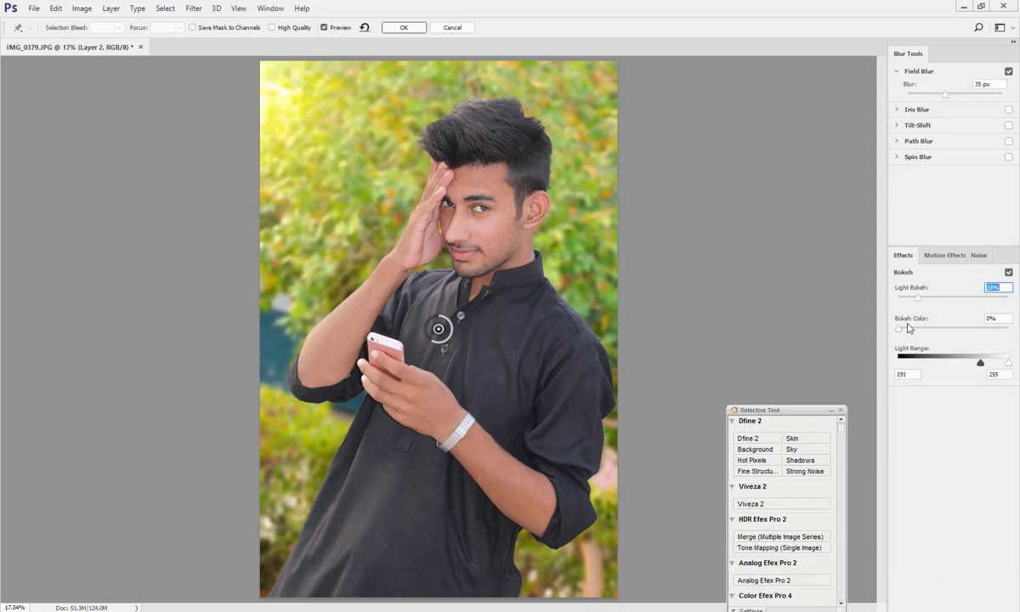
{"action": "left_click_drag", "start_coordinate": [984, 368], "coordinate": [954, 366]}
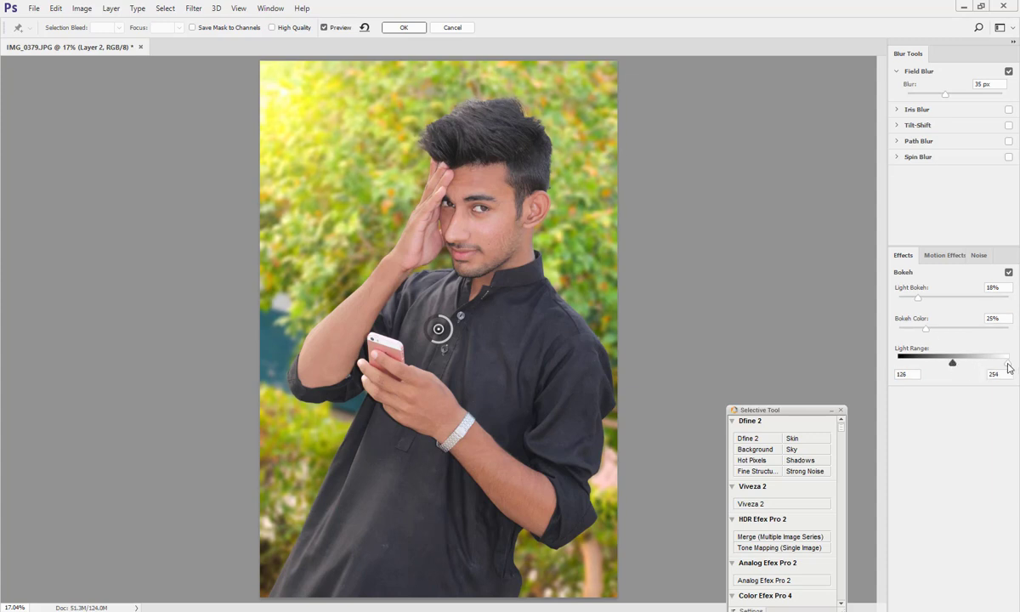
Step: Fine-tune the Field Blur amount to 39 px and apply the blur to the foliage
{"action": "left_click_drag", "start_coordinate": [945, 95], "coordinate": [946, 98]}
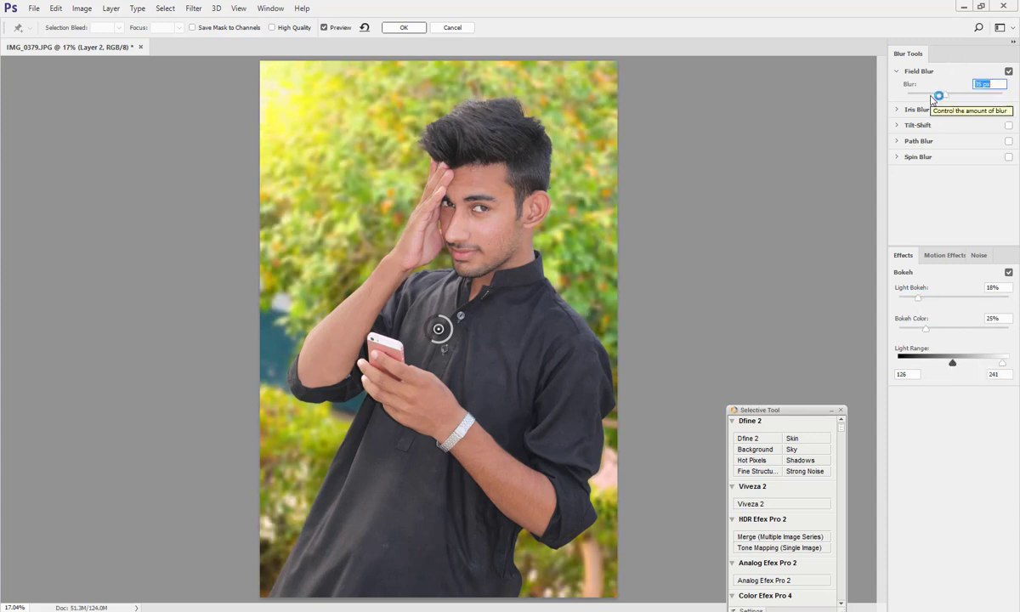
{"action": "left_click_drag", "start_coordinate": [944, 96], "coordinate": [947, 98]}
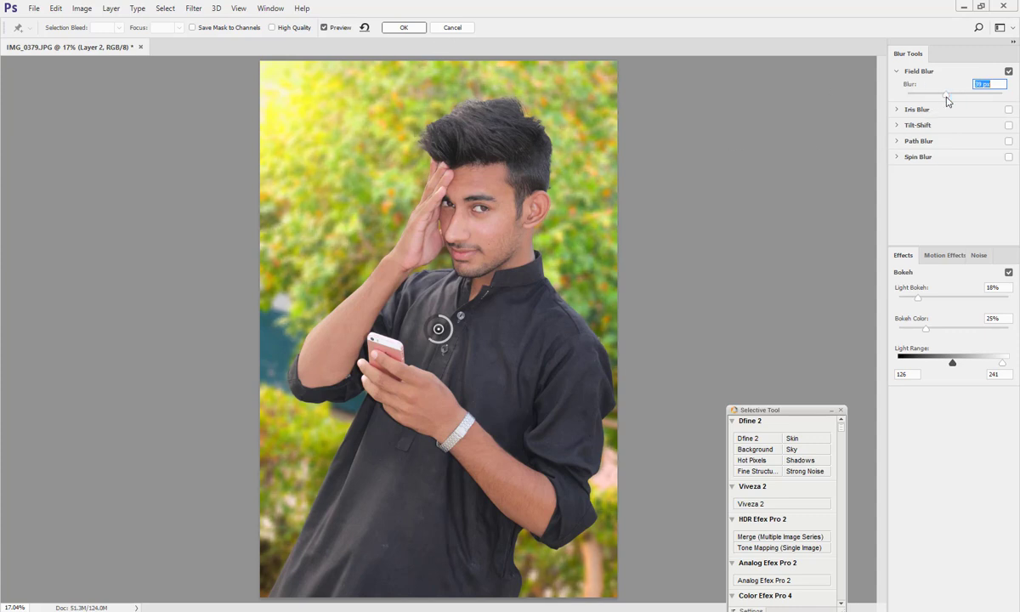
{"action": "left_click", "coordinate": [404, 28]}
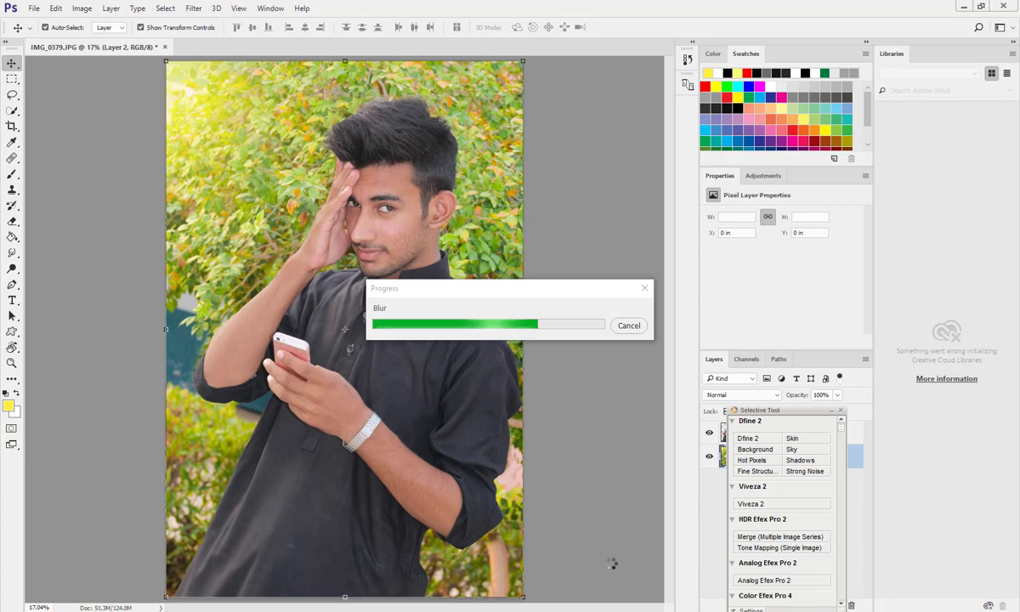
Step: Clean up the cutout on Layer 1 between the raised hand and chin with a size 20 eraser
{"action": "scroll", "coordinate": [344, 121], "scroll_direction": "up", "scroll_amount": 4}
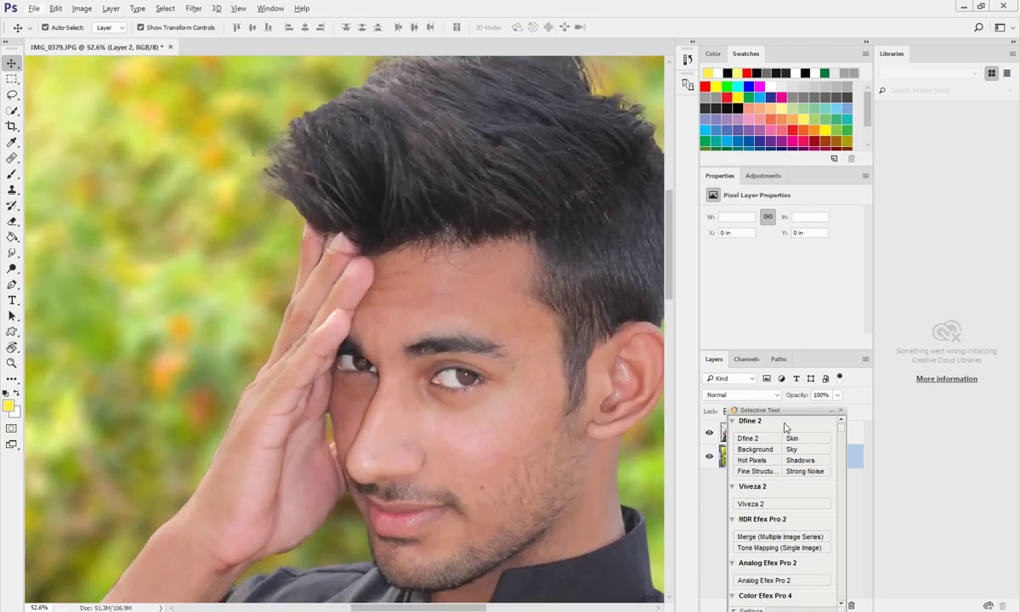
{"action": "left_click_drag", "start_coordinate": [783, 412], "coordinate": [537, 490]}
{"action": "scroll", "coordinate": [276, 470], "scroll_direction": "up", "scroll_amount": 5}
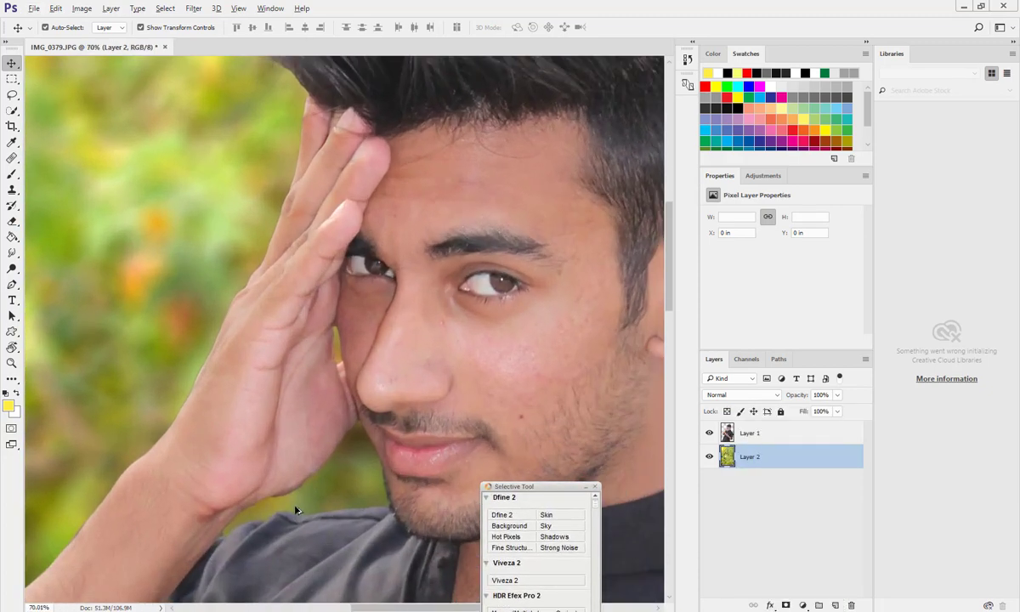
{"action": "scroll", "coordinate": [334, 476], "scroll_direction": "down", "scroll_amount": 3}
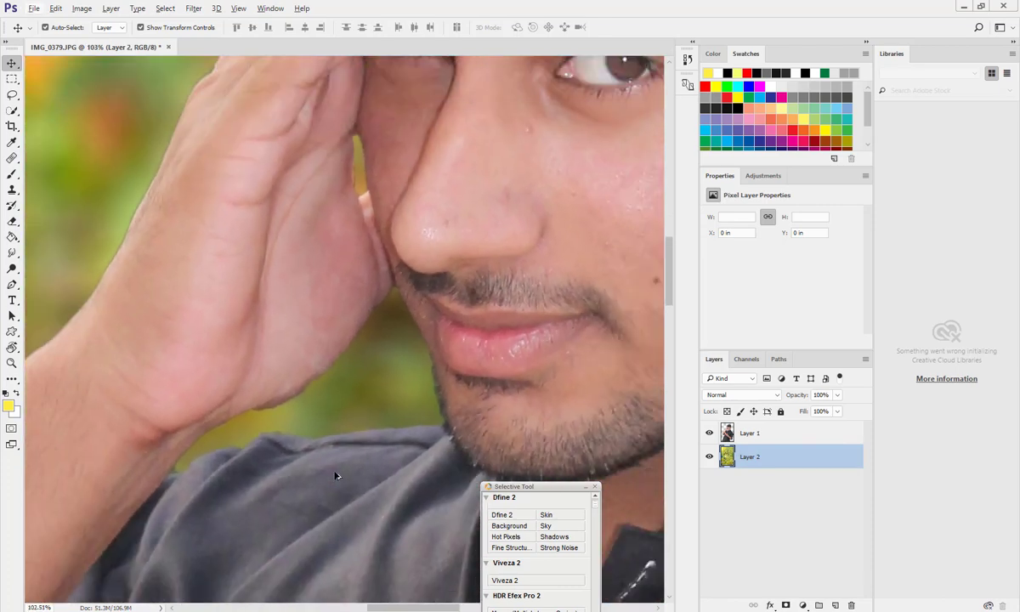
{"action": "key", "text": "e"}
{"action": "key", "text": "alt+e"}
{"action": "left_click", "coordinate": [749, 433]}
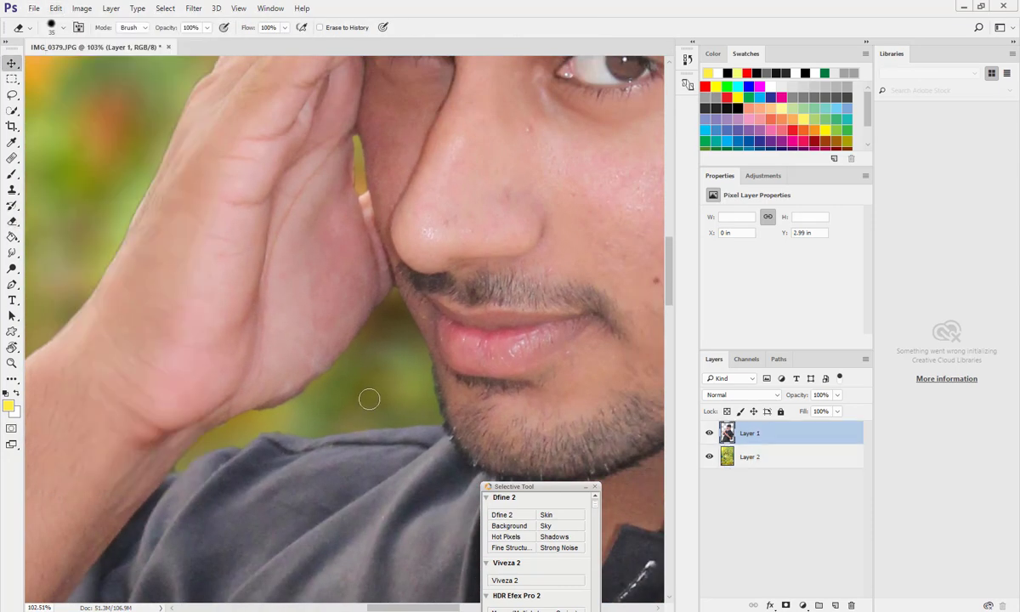
{"action": "left_click", "coordinate": [64, 29]}
{"action": "left_click", "coordinate": [382, 356]}
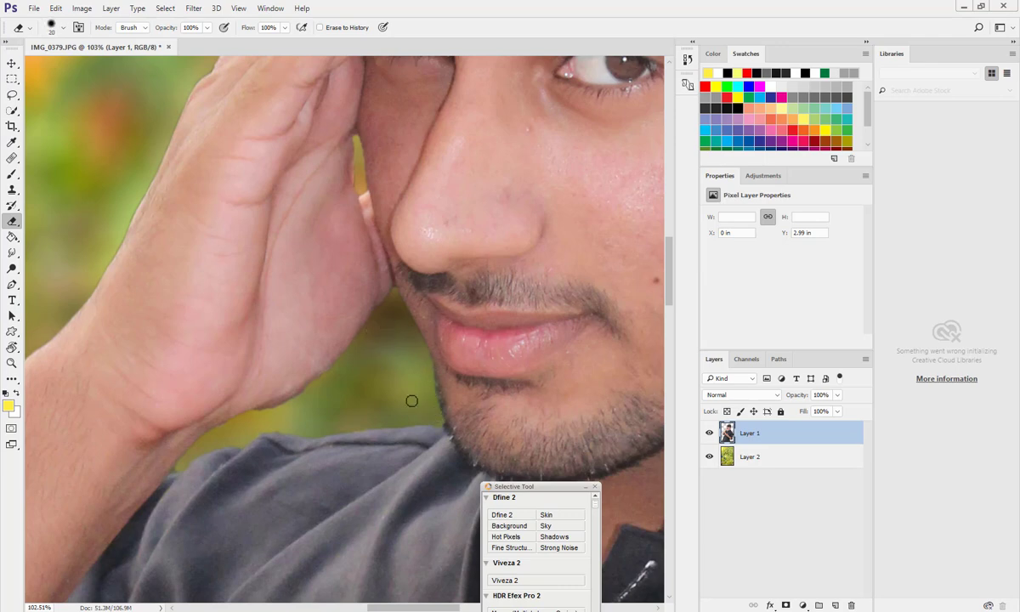
{"action": "scroll", "coordinate": [426, 415], "scroll_direction": "down", "scroll_amount": 5}
{"action": "scroll", "coordinate": [368, 369], "scroll_direction": "up", "scroll_amount": 6}
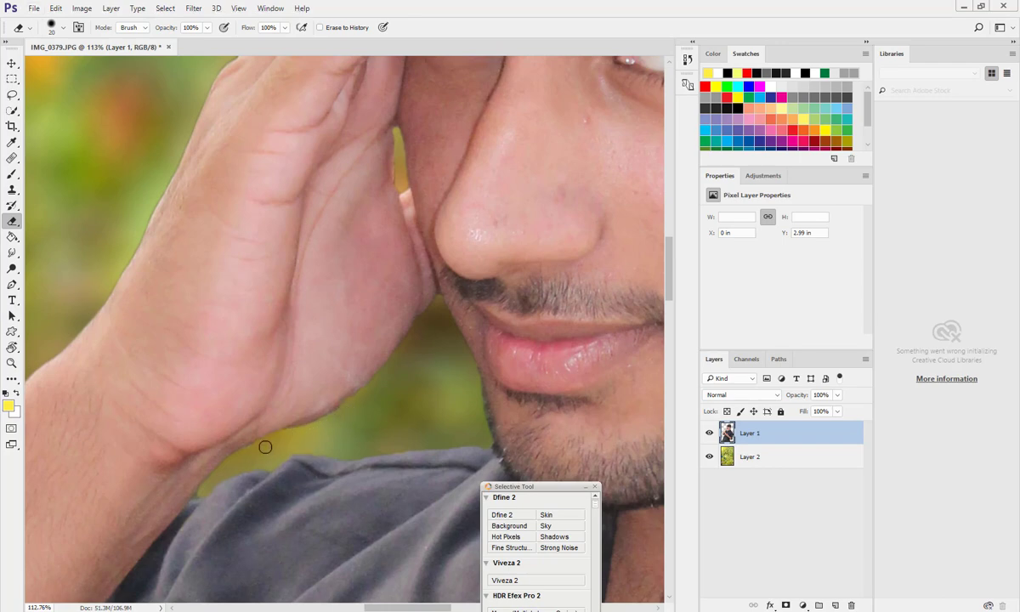
Step: Open the cut-out man on Layer 1 in the Viveza 2 filter of the Nik Collection
{"action": "scroll", "coordinate": [265, 448], "scroll_direction": "down", "scroll_amount": 5}
{"action": "scroll", "coordinate": [256, 434], "scroll_direction": "up", "scroll_amount": 3}
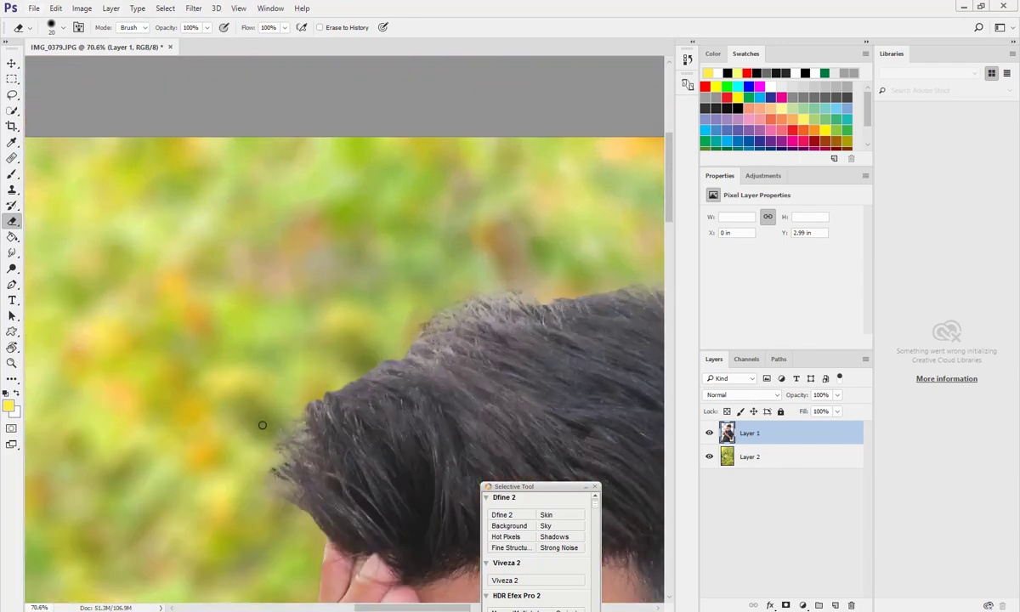
{"action": "scroll", "coordinate": [373, 366], "scroll_direction": "up", "scroll_amount": 5}
{"action": "scroll", "coordinate": [339, 394], "scroll_direction": "down", "scroll_amount": 4}
{"action": "scroll", "coordinate": [398, 374], "scroll_direction": "down", "scroll_amount": 7}
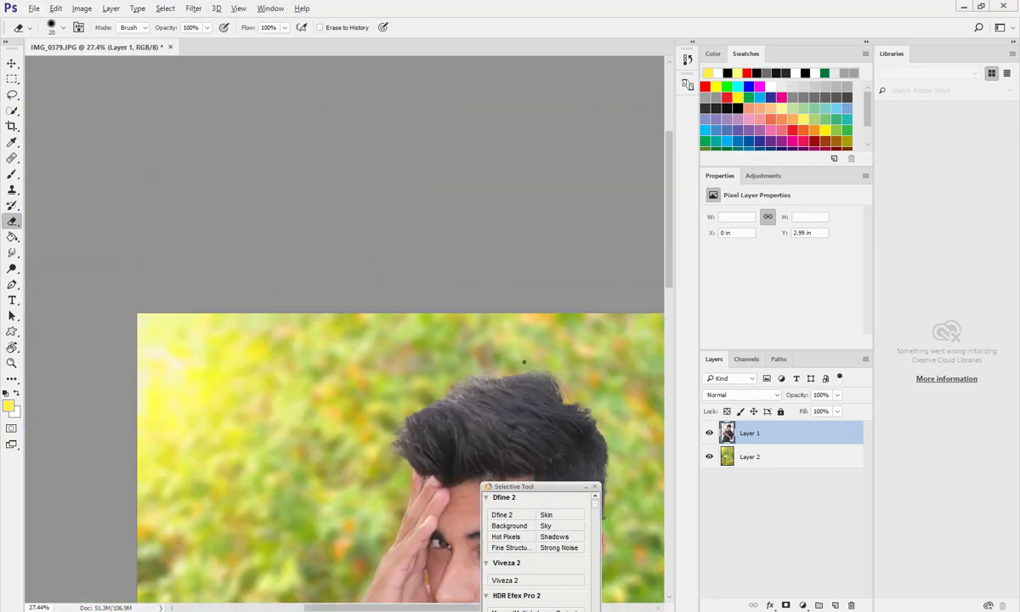
{"action": "left_click", "coordinate": [193, 9]}
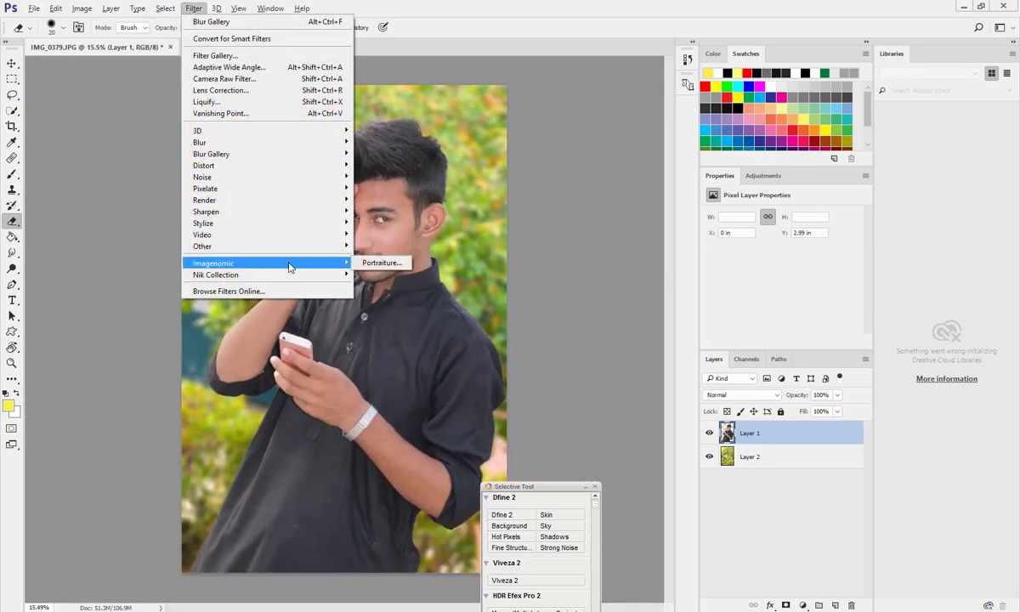
{"action": "left_click", "coordinate": [189, 11]}
{"action": "left_click", "coordinate": [190, 10]}
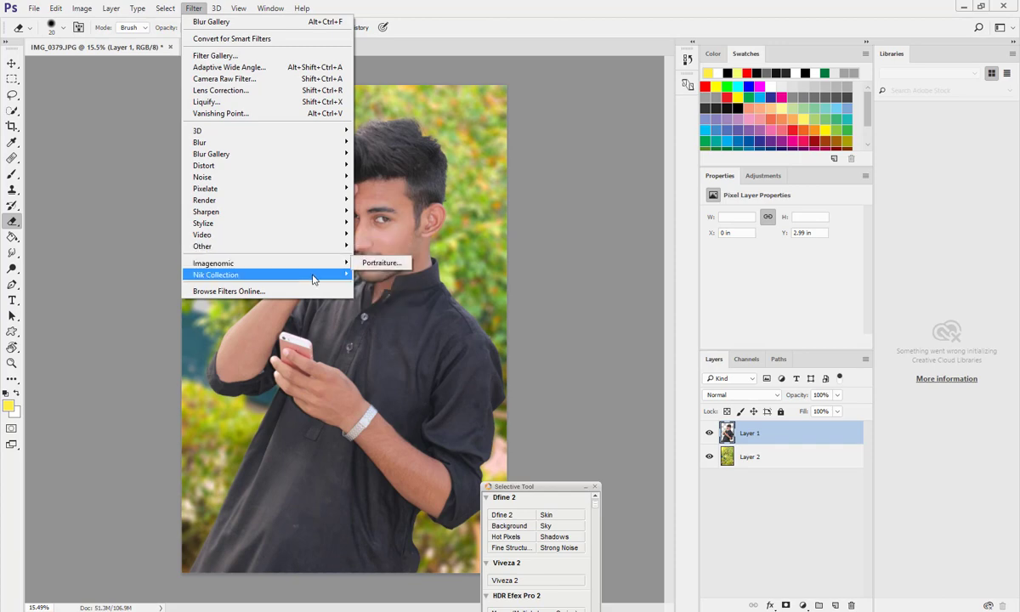
{"action": "mouse_move", "coordinate": [315, 275]}
{"action": "left_click", "coordinate": [358, 334]}
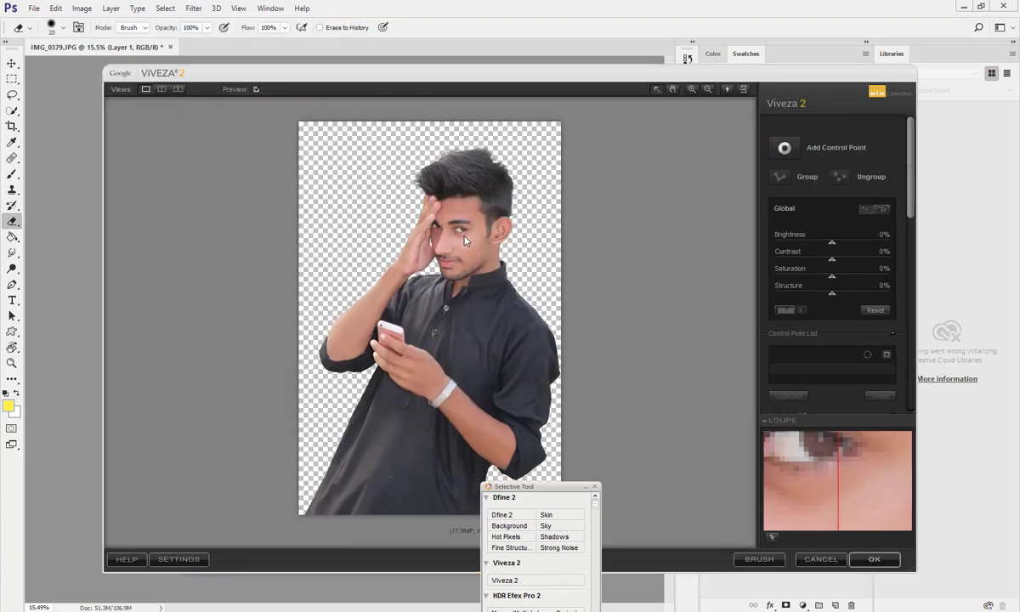
Step: Add a control point on the man's cheek, raise its brightness, and compare before and after side by side
{"action": "left_click", "coordinate": [783, 148]}
{"action": "left_click", "coordinate": [473, 243]}
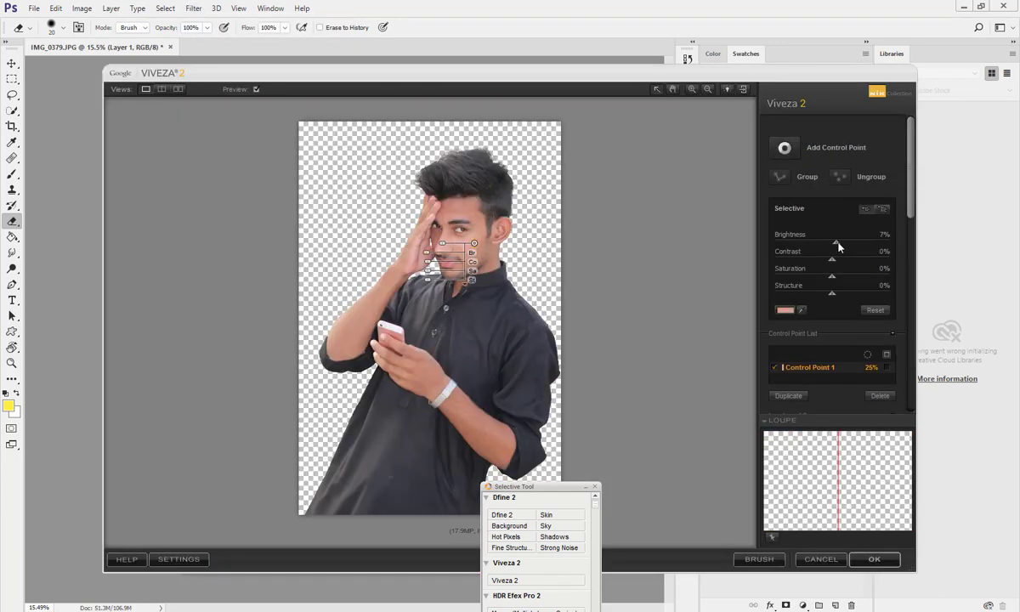
{"action": "left_click_drag", "start_coordinate": [838, 248], "coordinate": [848, 245]}
{"action": "left_click", "coordinate": [545, 277]}
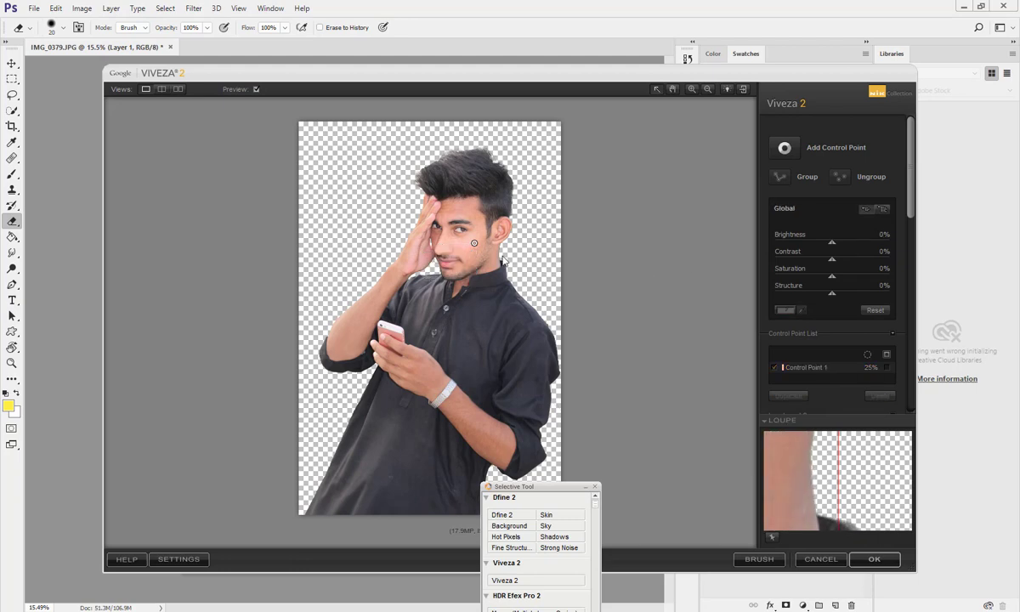
{"action": "left_click", "coordinate": [162, 89]}
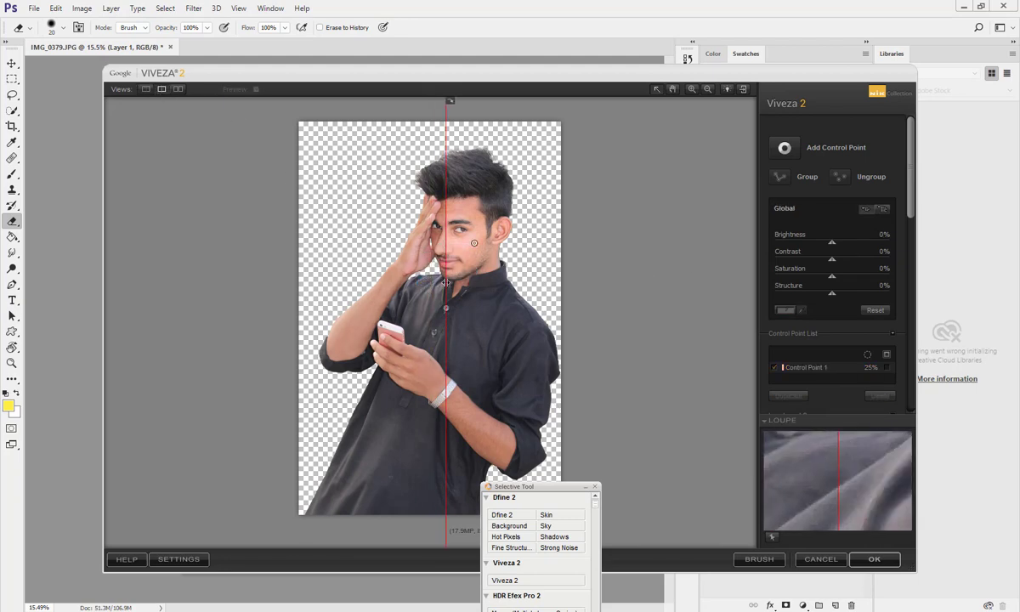
{"action": "left_click", "coordinate": [178, 90]}
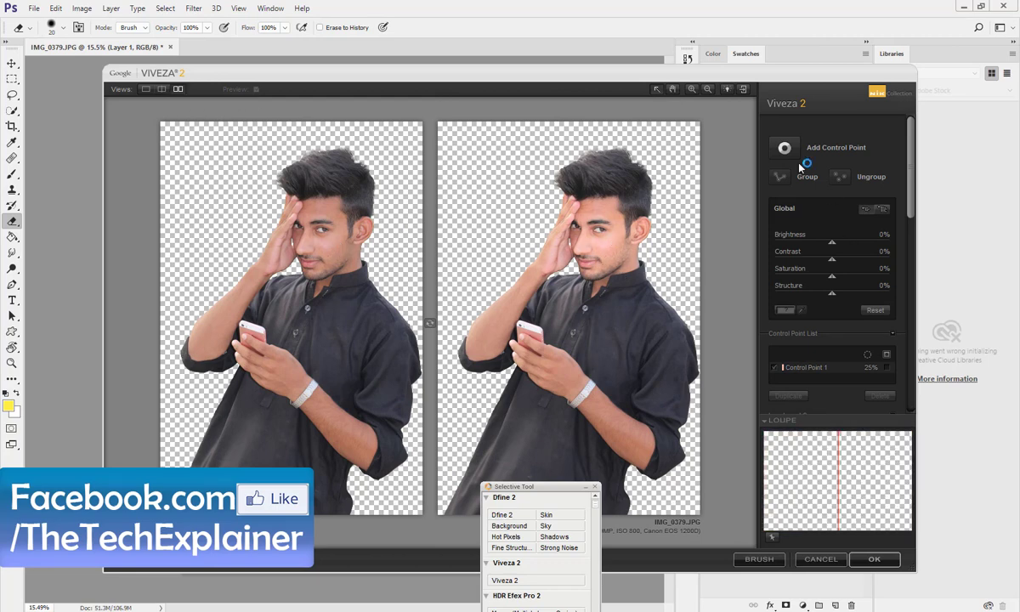
Step: Add a control point with 18% brightness on the raised forearm and another brightening point on the lower forearm
{"action": "left_click", "coordinate": [248, 287]}
{"action": "left_click_drag", "start_coordinate": [831, 243], "coordinate": [842, 246]}
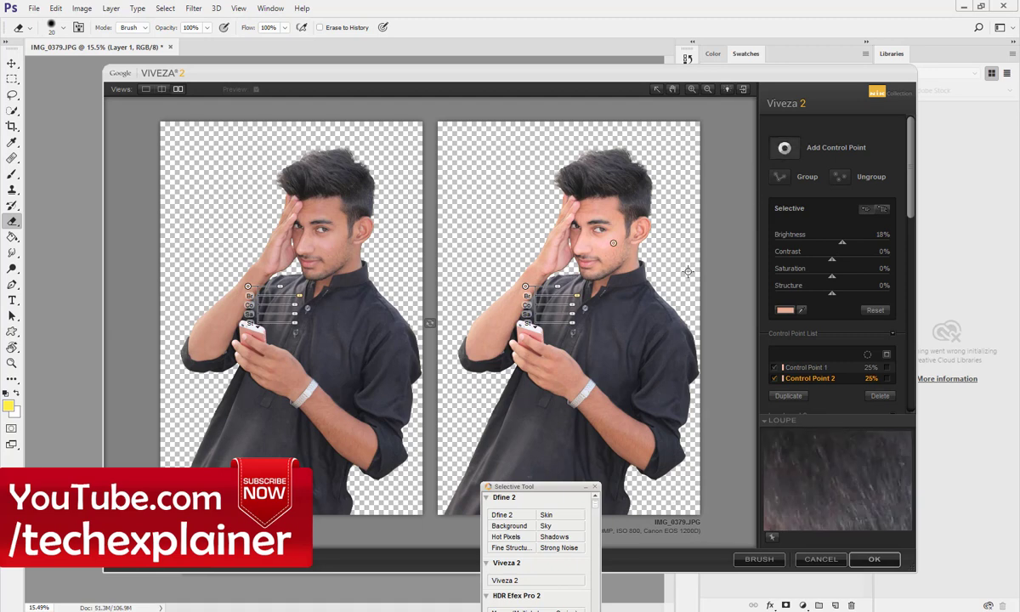
{"action": "left_click", "coordinate": [323, 414]}
{"action": "left_click_drag", "start_coordinate": [832, 242], "coordinate": [834, 284]}
Step: Set the cheek control point to brightness 26%, contrast 8%, saturation 1% and structure 2%, and apply the filter
{"action": "left_click", "coordinate": [614, 244]}
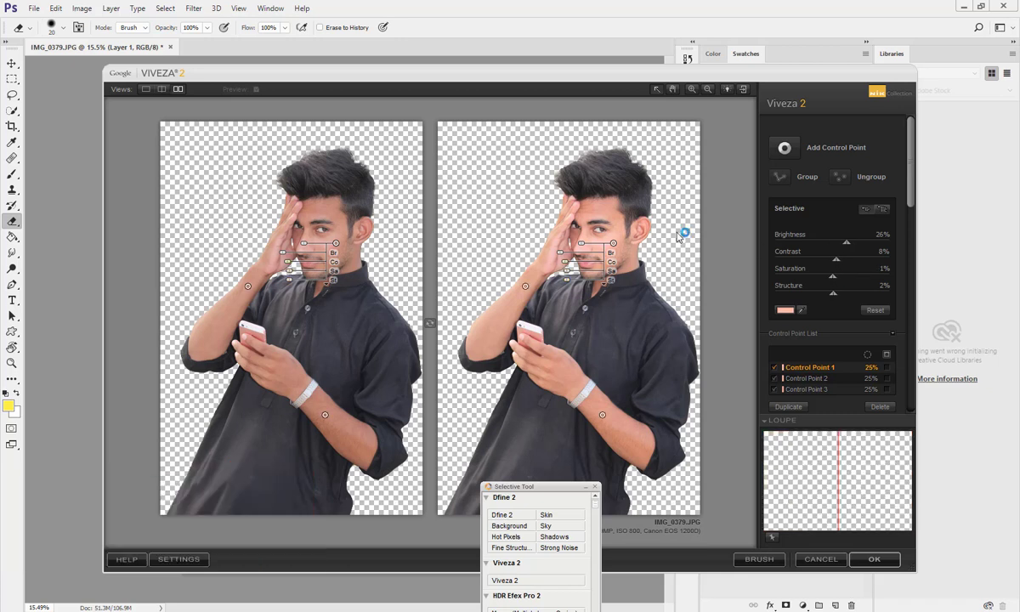
{"action": "left_click", "coordinate": [642, 221]}
{"action": "left_click", "coordinate": [871, 559]}
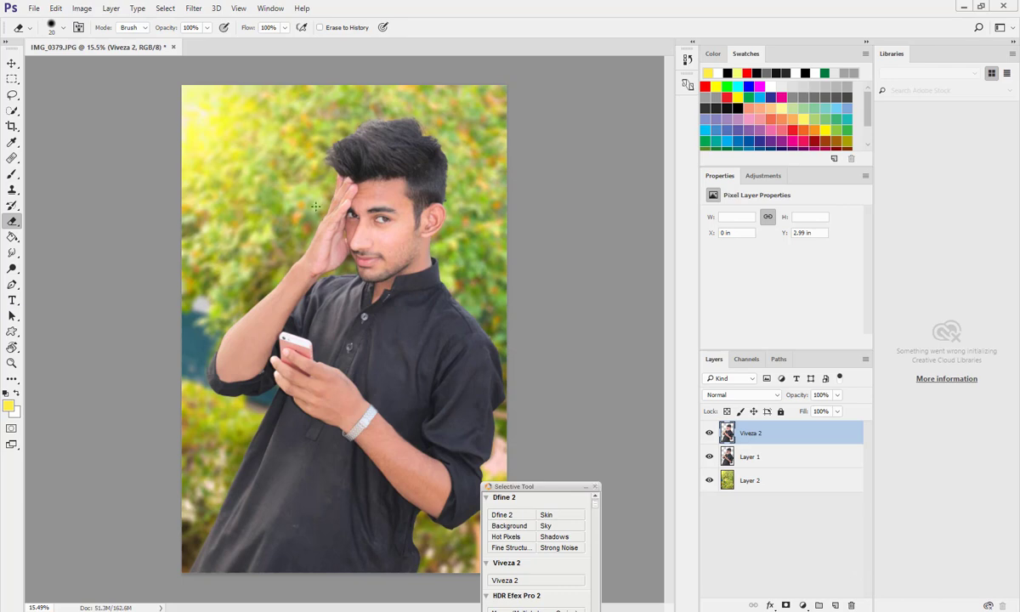
Step: Hide Layer 1 and open the Viveza 2 layer in the Liquify filter
{"action": "scroll", "coordinate": [375, 229], "scroll_direction": "up", "scroll_amount": 7}
{"action": "scroll", "coordinate": [408, 276], "scroll_direction": "down", "scroll_amount": 5}
{"action": "scroll", "coordinate": [345, 174], "scroll_direction": "up", "scroll_amount": 7}
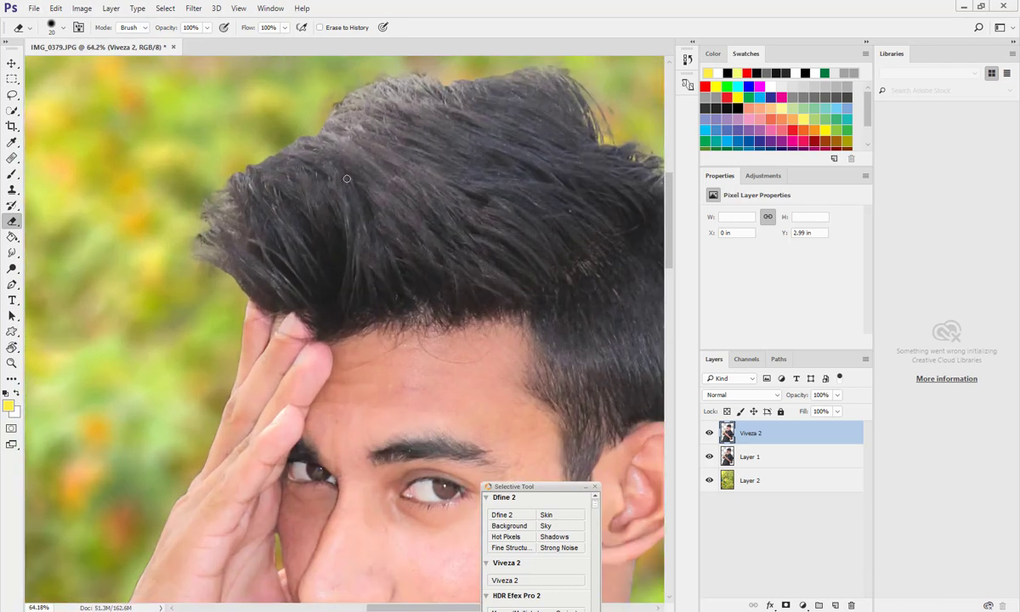
{"action": "scroll", "coordinate": [347, 178], "scroll_direction": "down", "scroll_amount": 2}
{"action": "left_click", "coordinate": [709, 456]}
{"action": "left_click", "coordinate": [196, 8]}
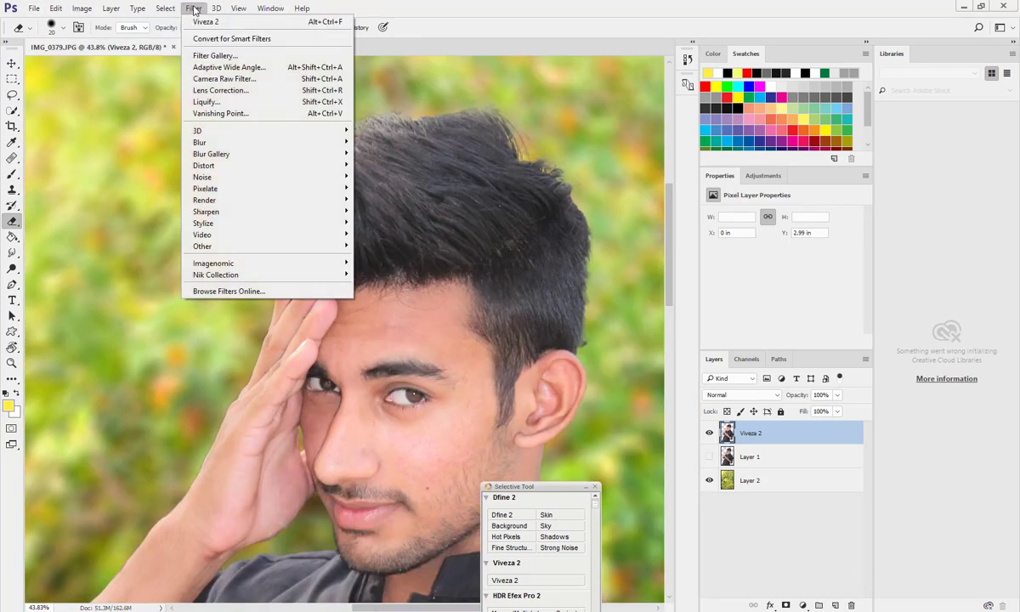
{"action": "left_click", "coordinate": [222, 100]}
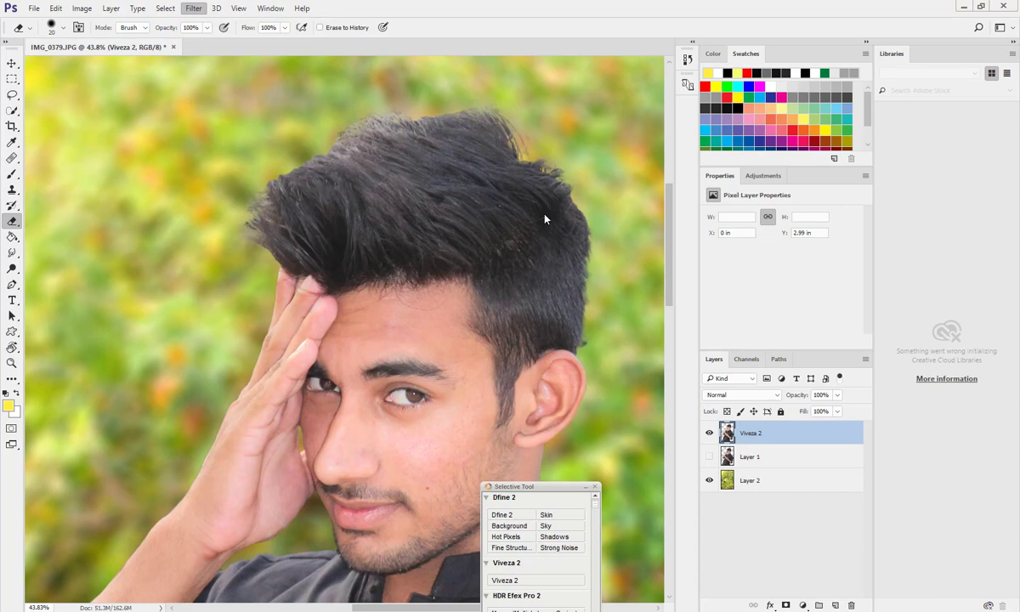
Step: Push the hair's outline at the crown and back into a fuller, rounder shape with Forward Warp, and apply the Liquify filter
{"action": "scroll", "coordinate": [557, 159], "scroll_direction": "up", "scroll_amount": 4}
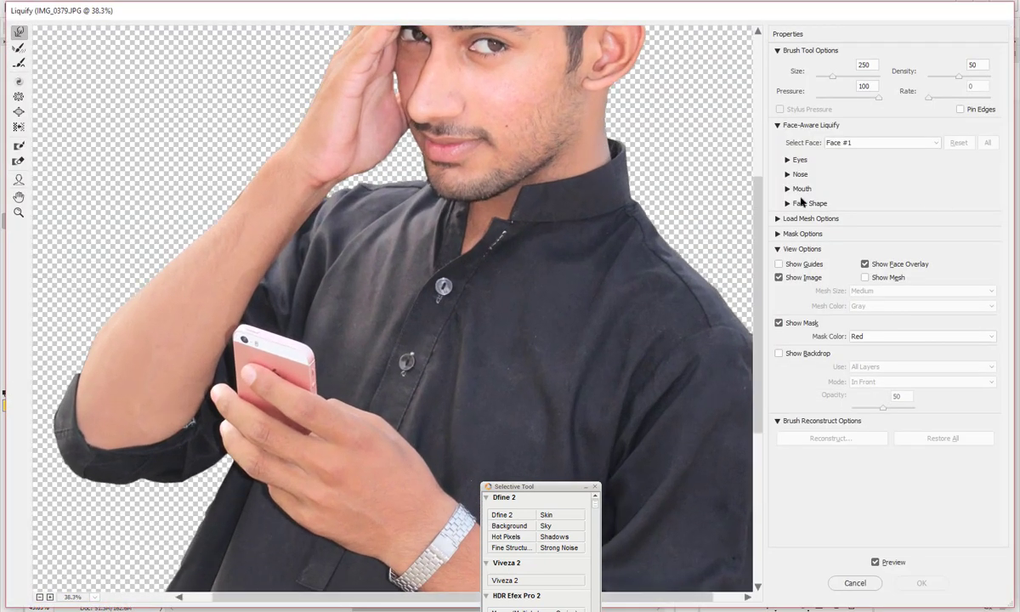
{"action": "scroll", "coordinate": [595, 153], "scroll_direction": "up", "scroll_amount": 3}
{"action": "scroll", "coordinate": [611, 374], "scroll_direction": "up", "scroll_amount": 1}
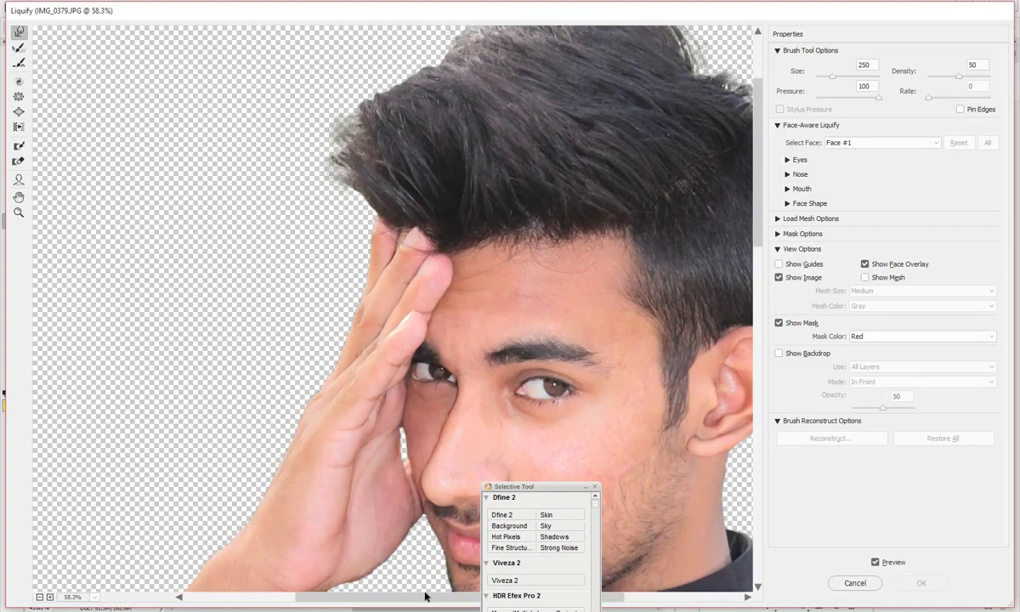
{"action": "left_click_drag", "start_coordinate": [452, 600], "coordinate": [495, 599]}
{"action": "scroll", "coordinate": [306, 291], "scroll_direction": "up", "scroll_amount": 3}
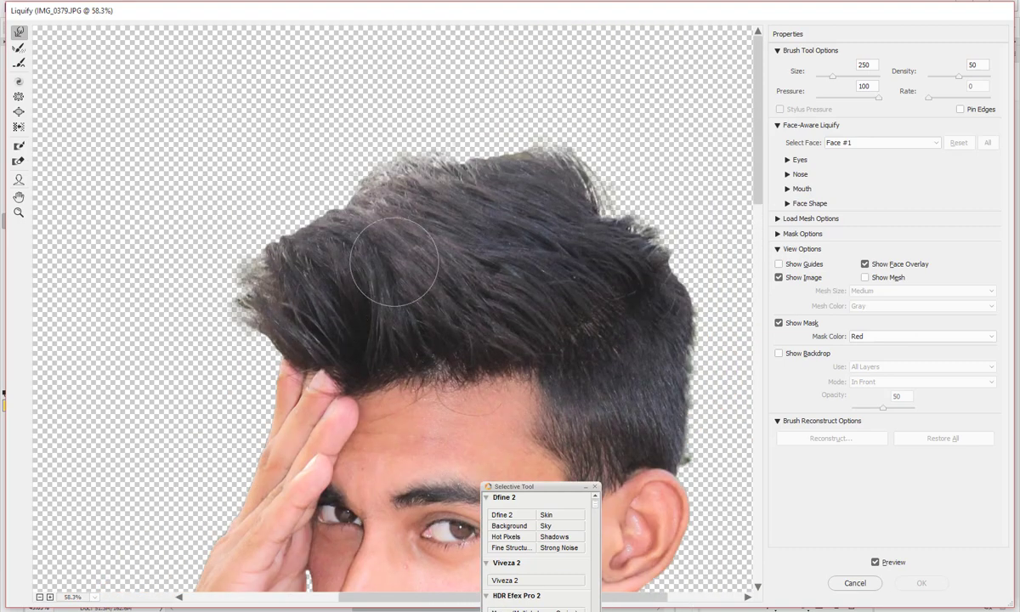
{"action": "mouse_move", "coordinate": [372, 231]}
{"action": "left_mouse_down"}
{"action": "mouse_move", "coordinate": [330, 237]}
{"action": "mouse_move", "coordinate": [343, 237]}
{"action": "mouse_move", "coordinate": [337, 199]}
{"action": "mouse_move", "coordinate": [306, 230]}
{"action": "mouse_move", "coordinate": [362, 209]}
{"action": "mouse_move", "coordinate": [358, 198]}
{"action": "mouse_move", "coordinate": [441, 187]}
{"action": "mouse_move", "coordinate": [467, 169]}
{"action": "mouse_move", "coordinate": [455, 166]}
{"action": "mouse_move", "coordinate": [523, 165]}
{"action": "mouse_move", "coordinate": [516, 150]}
{"action": "mouse_move", "coordinate": [486, 161]}
{"action": "mouse_move", "coordinate": [565, 173]}
{"action": "mouse_move", "coordinate": [641, 239]}
{"action": "mouse_move", "coordinate": [662, 221]}
{"action": "mouse_move", "coordinate": [589, 177]}
{"action": "mouse_move", "coordinate": [618, 192]}
{"action": "mouse_move", "coordinate": [625, 179]}
{"action": "mouse_move", "coordinate": [642, 201]}
{"action": "mouse_move", "coordinate": [662, 203]}
{"action": "mouse_move", "coordinate": [665, 224]}
{"action": "mouse_move", "coordinate": [671, 211]}
{"action": "mouse_move", "coordinate": [585, 227]}
{"action": "left_mouse_up"}
{"action": "key", "text": "bracketleft"}
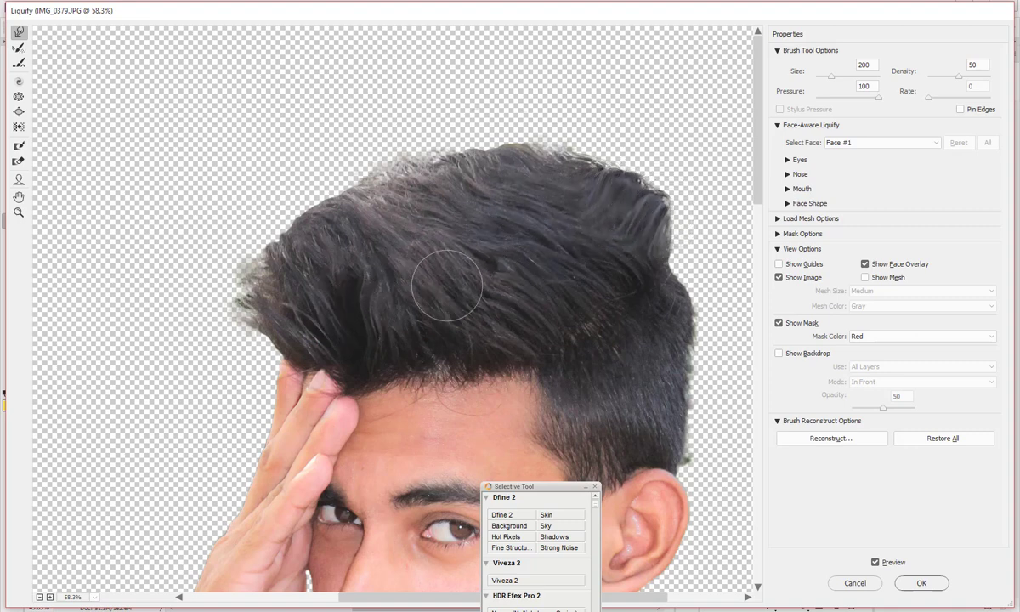
{"action": "scroll", "coordinate": [620, 357], "scroll_direction": "down", "scroll_amount": 2}
{"action": "scroll", "coordinate": [621, 357], "scroll_direction": "down", "scroll_amount": 1}
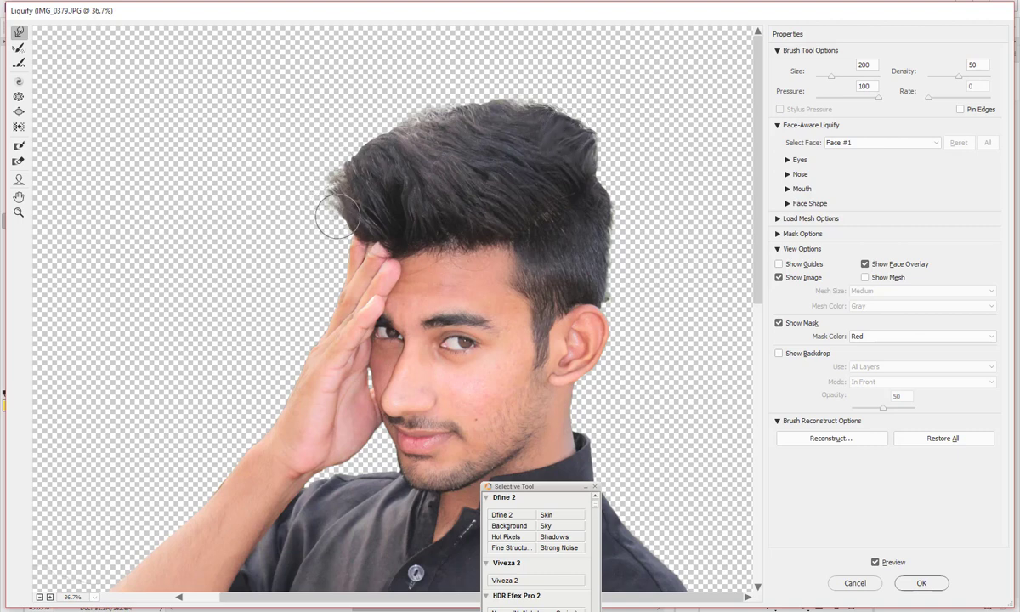
{"action": "left_click", "coordinate": [921, 584]}
Step: Choose the Smudge tool with a 70 px bristle brush at 80% strength, then duplicate the Viveza 2 layer and hide the original
{"action": "scroll", "coordinate": [340, 187], "scroll_direction": "down", "scroll_amount": 13}
{"action": "scroll", "coordinate": [332, 144], "scroll_direction": "up", "scroll_amount": 17}
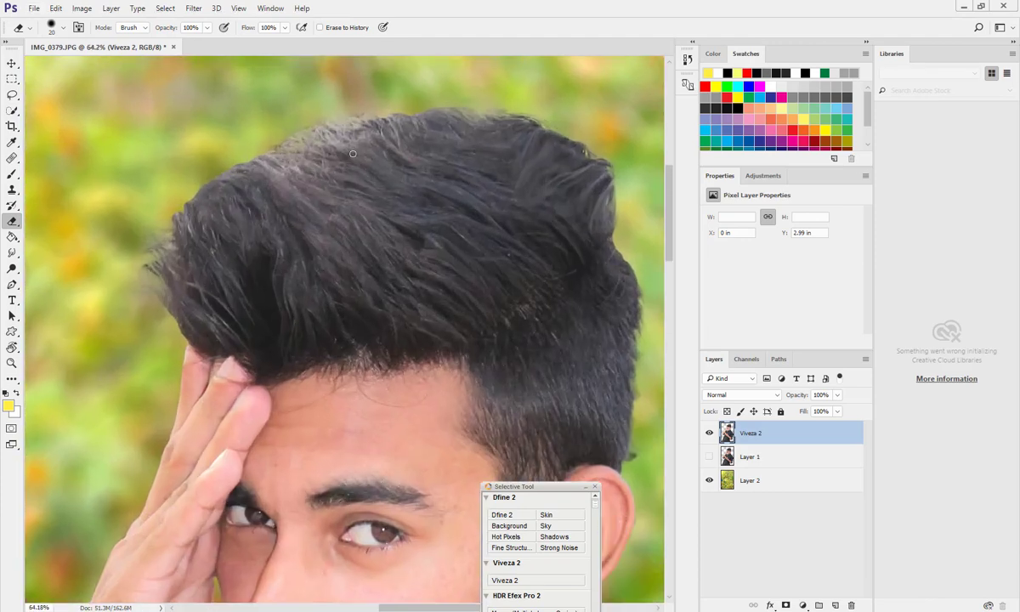
{"action": "scroll", "coordinate": [315, 218], "scroll_direction": "down", "scroll_amount": 1}
{"action": "scroll", "coordinate": [330, 153], "scroll_direction": "up", "scroll_amount": 2}
{"action": "scroll", "coordinate": [326, 141], "scroll_direction": "down", "scroll_amount": 1}
{"action": "left_click", "coordinate": [11, 253]}
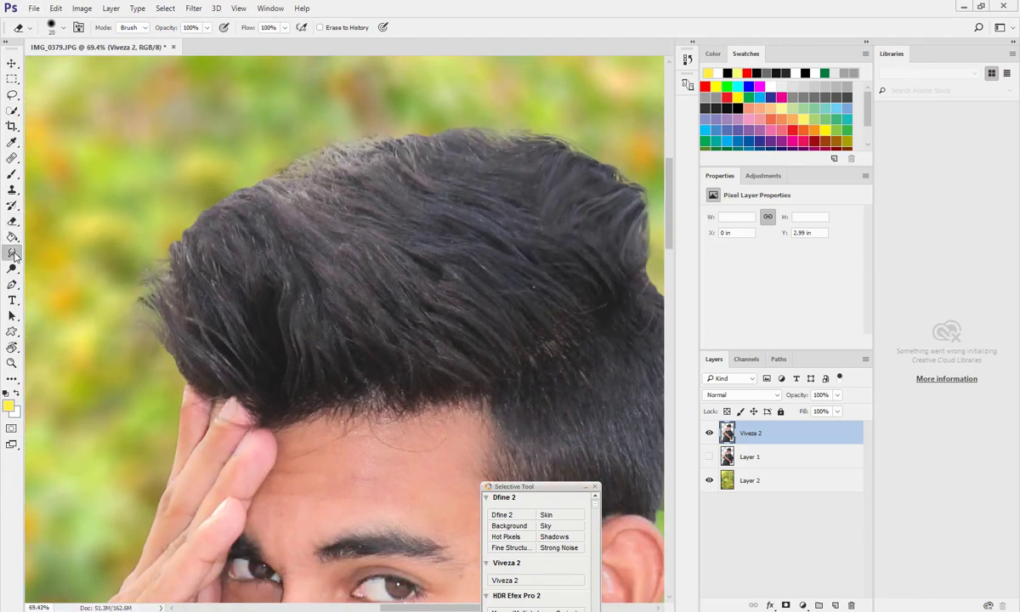
{"action": "left_click", "coordinate": [55, 34]}
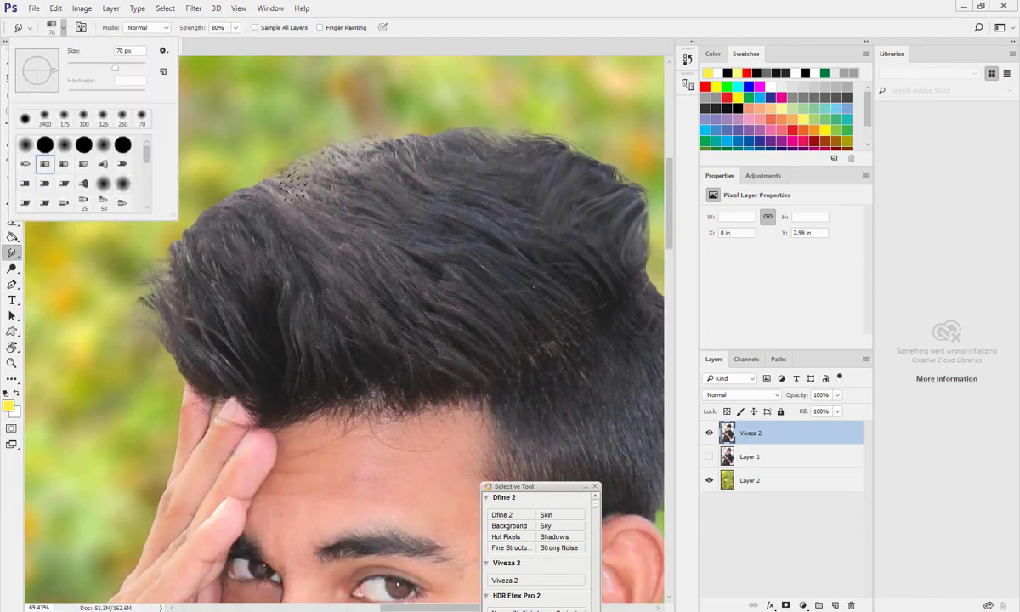
{"action": "left_click", "coordinate": [294, 182]}
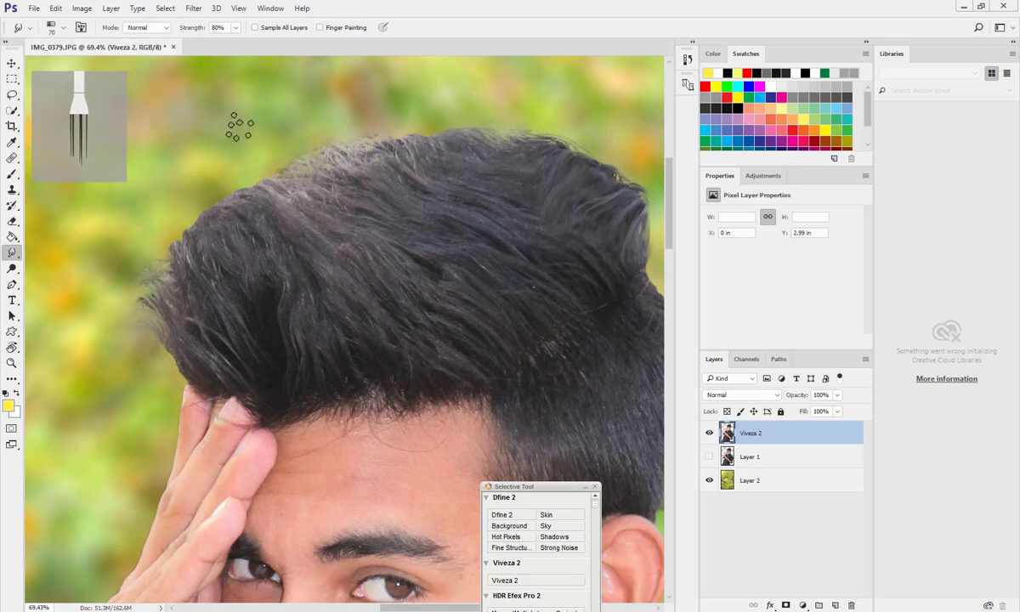
{"action": "key", "text": "ctrl+j"}
{"action": "left_click", "coordinate": [709, 458]}
Step: Try to smudge the front edge of the hair outward with the bristle brush enlarged to 125 px
{"action": "key", "text": "bracketright"}
{"action": "key", "text": "bracketright"}
{"action": "key", "text": "bracketright"}
{"action": "key", "text": "bracketright"}
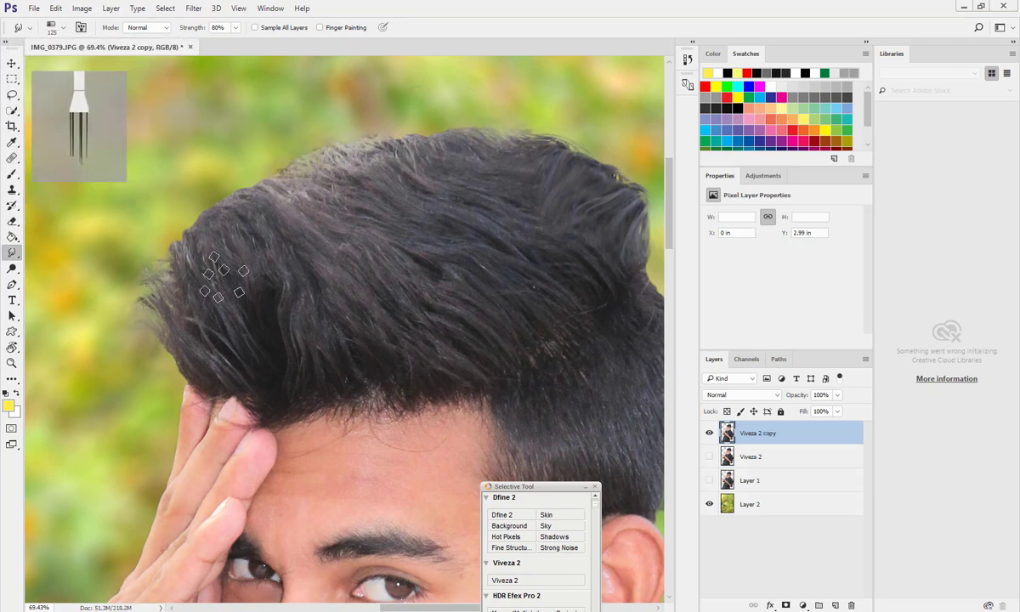
{"action": "left_click_drag", "start_coordinate": [209, 270], "coordinate": [181, 226]}
{"action": "mouse_move", "coordinate": [278, 238]}
{"action": "left_mouse_down"}
{"action": "mouse_move", "coordinate": [216, 171]}
{"action": "mouse_move", "coordinate": [208, 144]}
{"action": "left_mouse_up"}
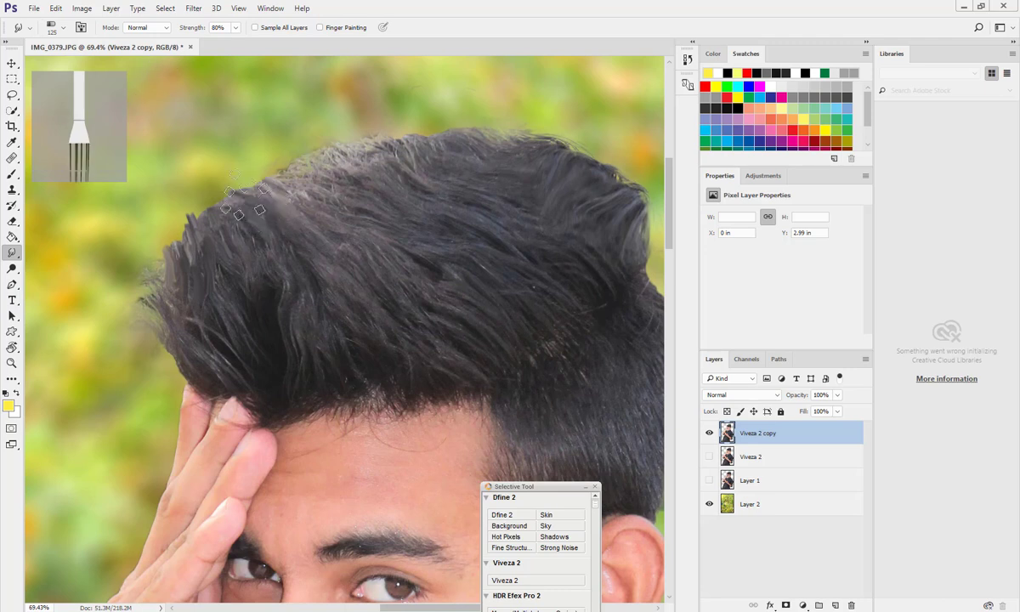
{"action": "left_click_drag", "start_coordinate": [246, 204], "coordinate": [221, 166]}
Step: Revert the first smudge strokes, and smooth the front and top hair edges with a denser 100 px bristle brush
{"action": "left_click", "coordinate": [55, 28]}
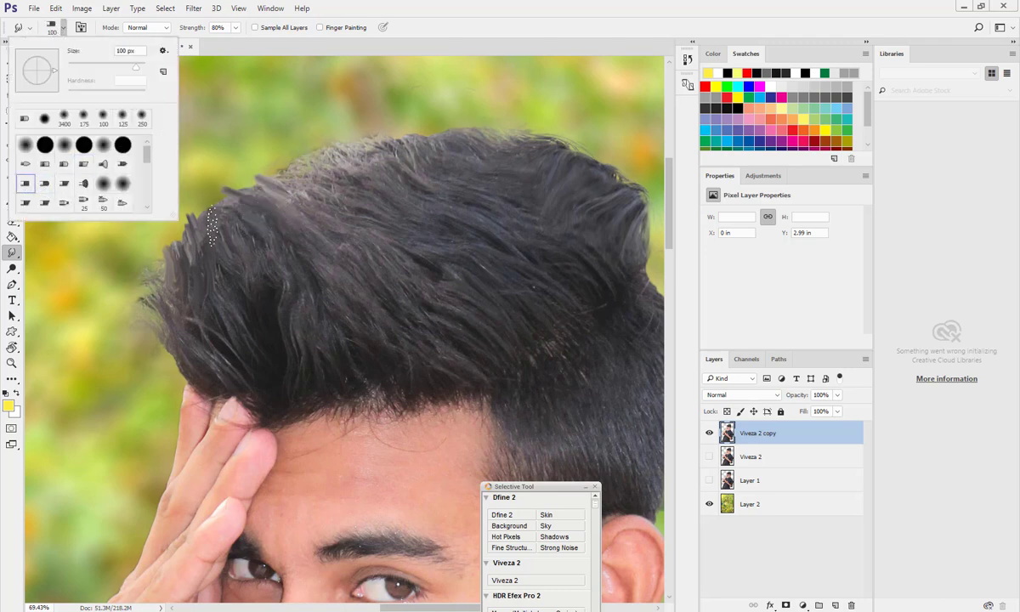
{"action": "left_click", "coordinate": [687, 60]}
{"action": "left_click", "coordinate": [604, 73]}
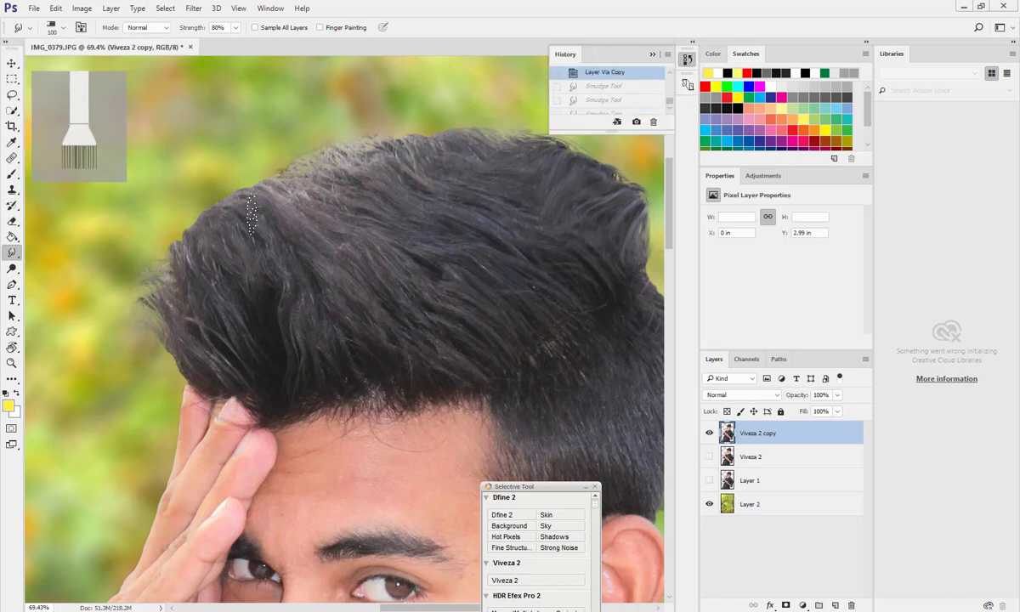
{"action": "mouse_move", "coordinate": [183, 260]}
{"action": "left_mouse_down"}
{"action": "mouse_move", "coordinate": [171, 234]}
{"action": "mouse_move", "coordinate": [161, 243]}
{"action": "left_mouse_up"}
{"action": "left_click_drag", "start_coordinate": [174, 287], "coordinate": [156, 247]}
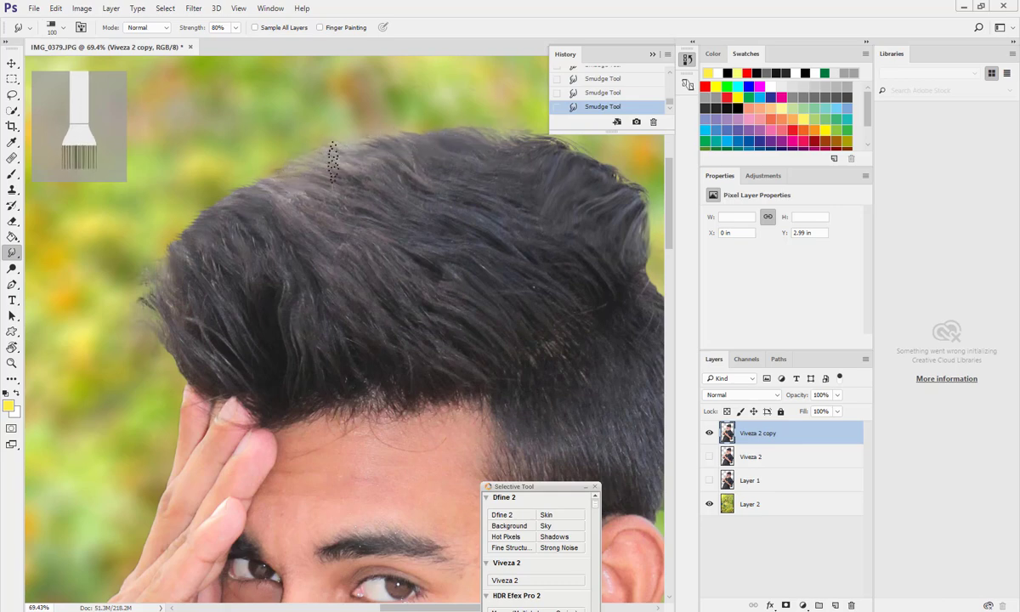
Step: Smudge the stray hairs along the back of the head down to the ear
{"action": "scroll", "coordinate": [297, 245], "scroll_direction": "down", "scroll_amount": 3}
{"action": "scroll", "coordinate": [450, 212], "scroll_direction": "up", "scroll_amount": 2}
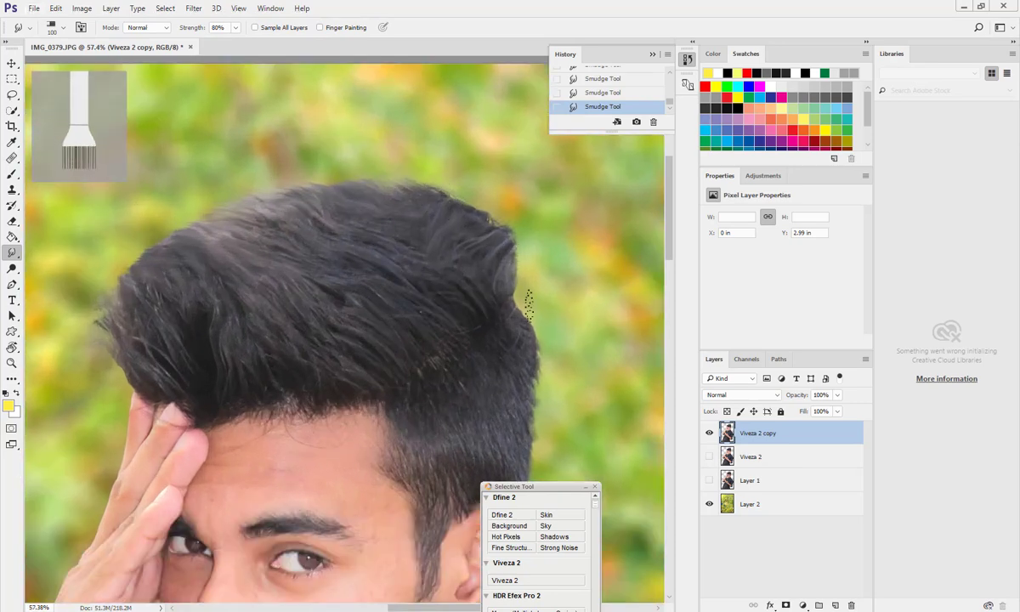
{"action": "scroll", "coordinate": [517, 347], "scroll_direction": "down", "scroll_amount": 3}
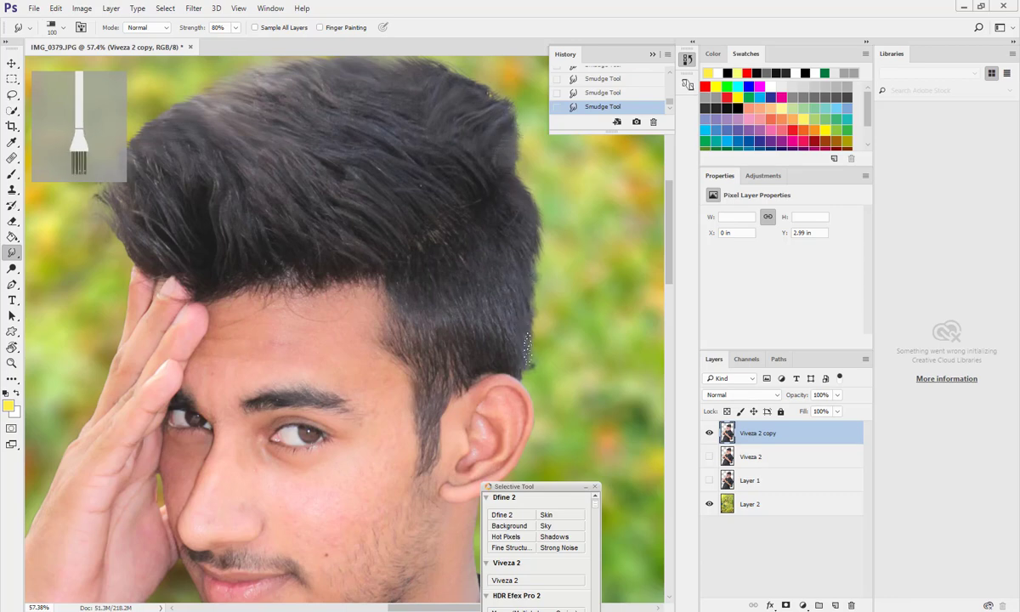
{"action": "scroll", "coordinate": [526, 349], "scroll_direction": "down", "scroll_amount": 2}
{"action": "scroll", "coordinate": [389, 344], "scroll_direction": "up", "scroll_amount": 5}
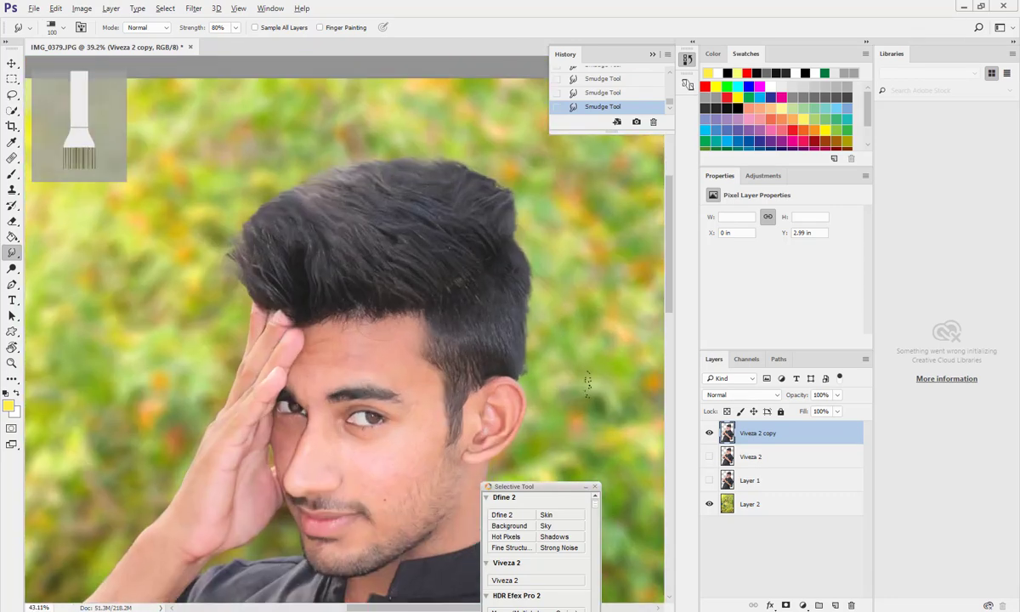
{"action": "scroll", "coordinate": [387, 357], "scroll_direction": "down", "scroll_amount": 4}
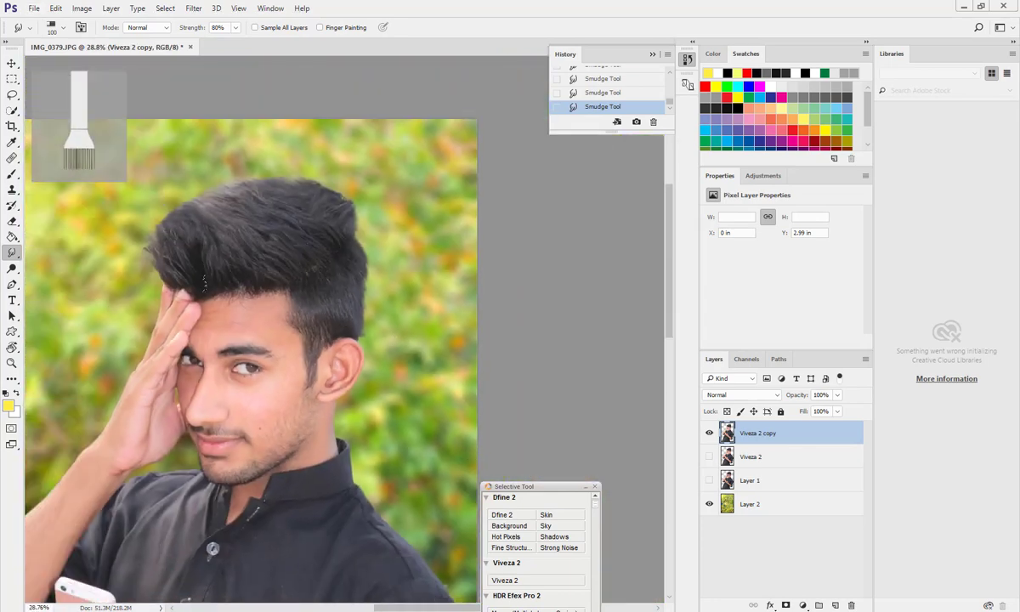
{"action": "scroll", "coordinate": [213, 259], "scroll_direction": "up", "scroll_amount": 3}
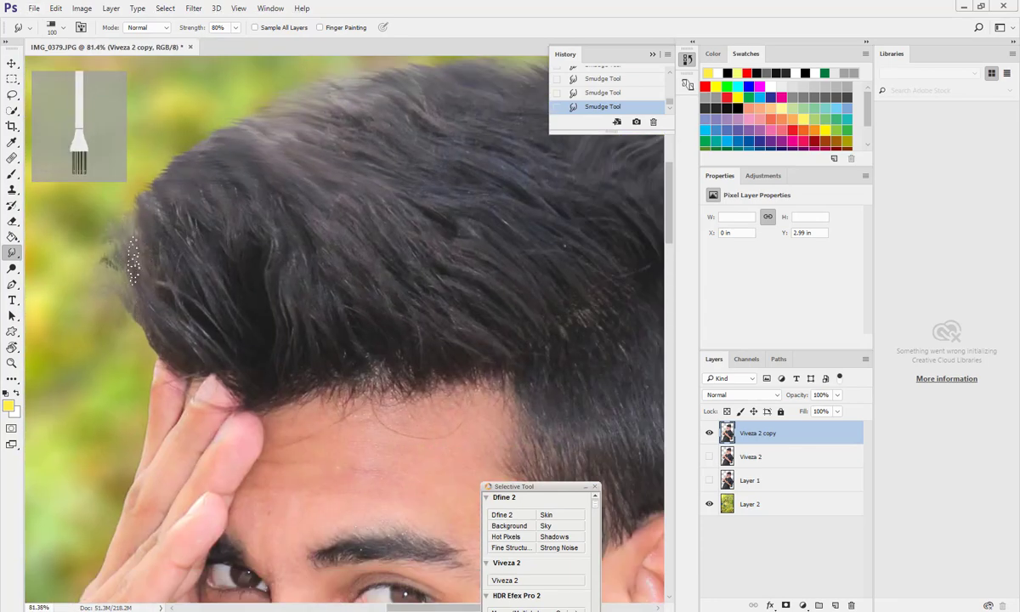
Step: Erase the stray wisps along the front edge of the hair above the hand with a soft 100 px Eraser
{"action": "key", "text": "alt+e"}
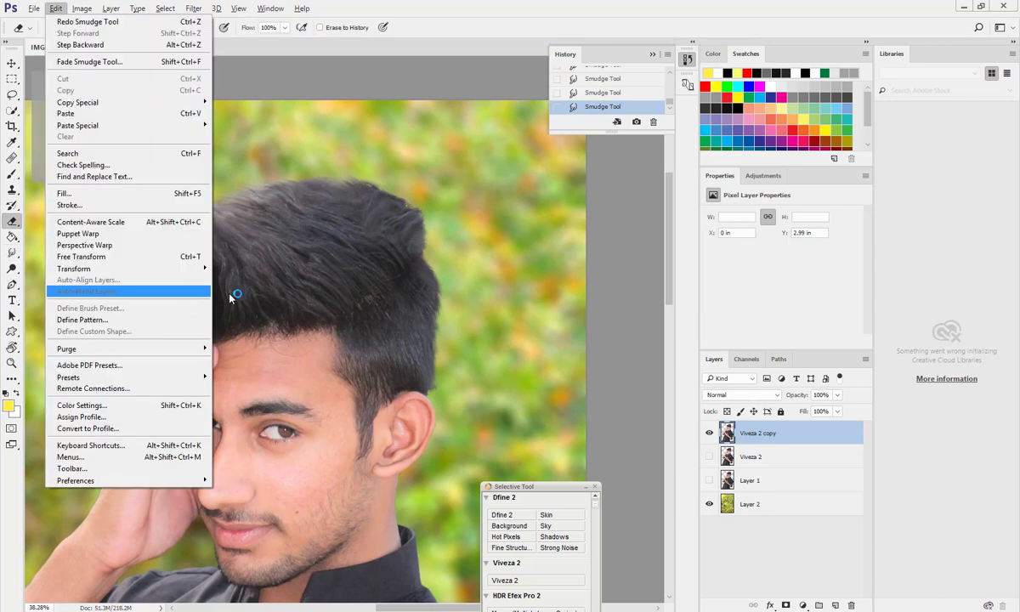
{"action": "left_click", "coordinate": [230, 295]}
{"action": "key", "text": "]"}
{"action": "key", "text": "]"}
{"action": "left_click", "coordinate": [11, 223]}
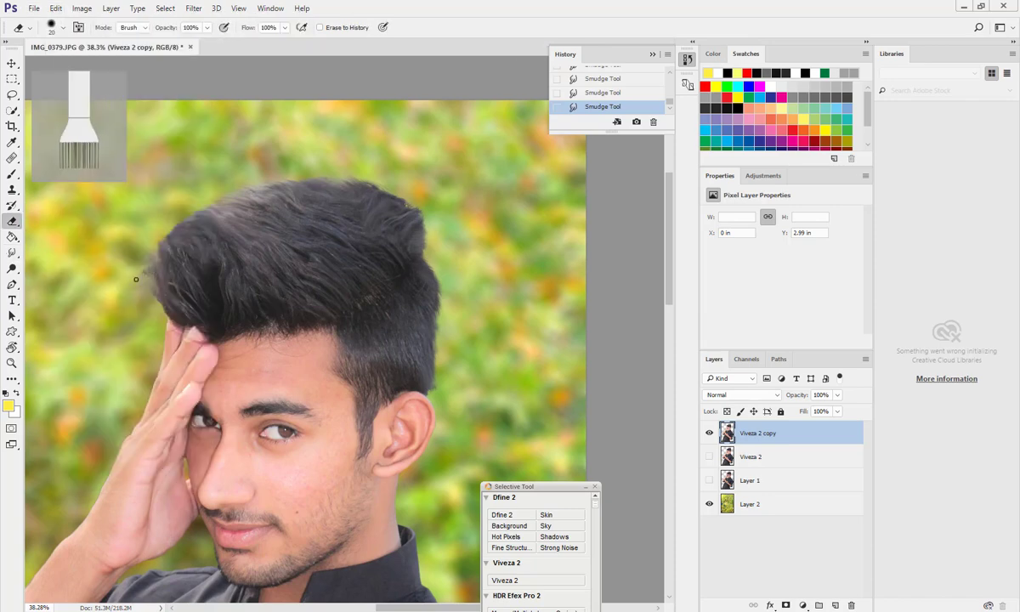
{"action": "scroll", "coordinate": [137, 280], "scroll_direction": "up", "scroll_amount": 7}
{"action": "left_click_drag", "start_coordinate": [180, 198], "coordinate": [155, 274]}
{"action": "right_click", "coordinate": [79, 66]}
{"action": "left_click", "coordinate": [83, 119]}
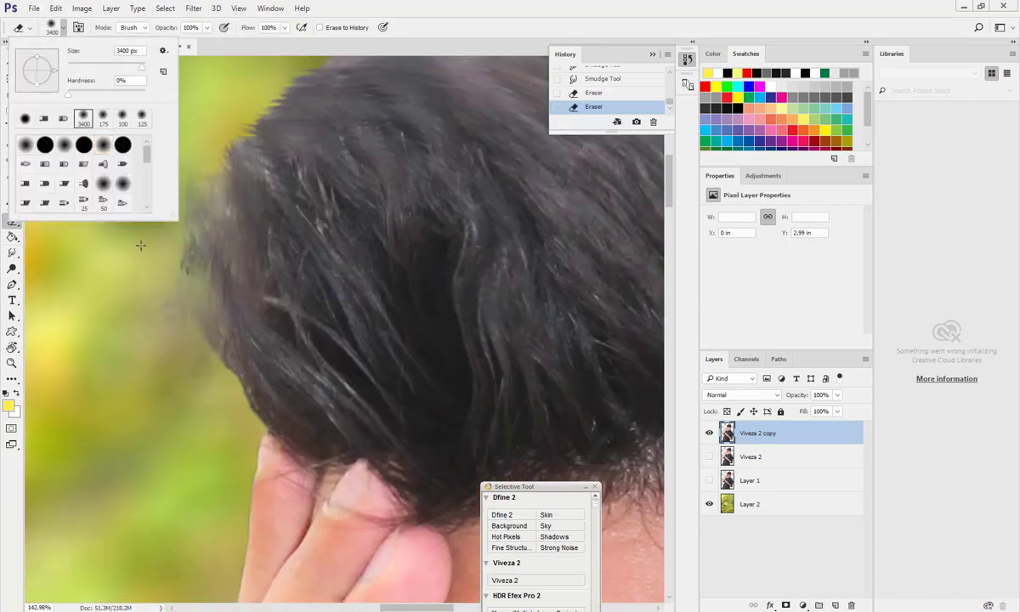
{"action": "left_click", "coordinate": [123, 120]}
{"action": "left_click", "coordinate": [151, 258]}
{"action": "mouse_move", "coordinate": [153, 207]}
{"action": "left_mouse_down"}
{"action": "mouse_move", "coordinate": [163, 256]}
{"action": "mouse_move", "coordinate": [153, 241]}
{"action": "mouse_move", "coordinate": [157, 370]}
{"action": "left_mouse_up"}
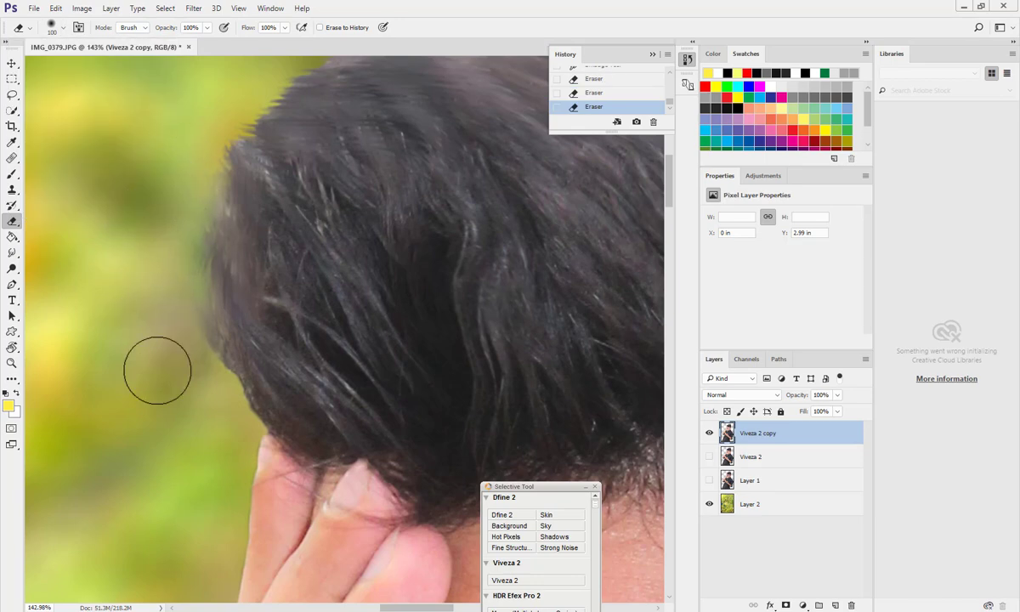
Step: Duplicate the Viveza 2 copy layer, set the duplicate's blending mode to Vivid Light, and invert it
{"action": "scroll", "coordinate": [110, 374], "scroll_direction": "down", "scroll_amount": 6}
{"action": "scroll", "coordinate": [392, 430], "scroll_direction": "down", "scroll_amount": 2}
{"action": "scroll", "coordinate": [374, 444], "scroll_direction": "down", "scroll_amount": 3}
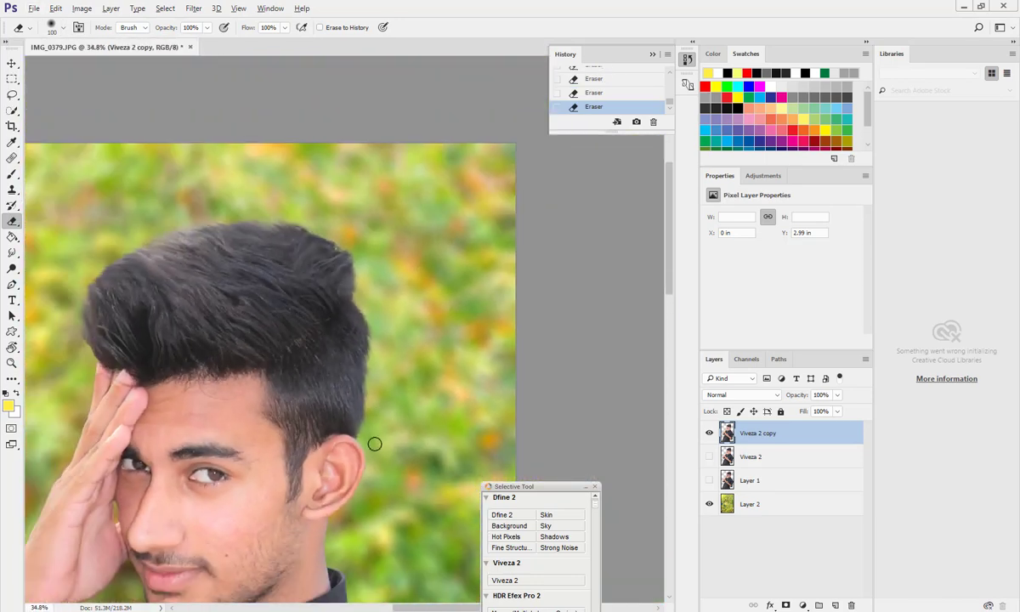
{"action": "scroll", "coordinate": [443, 348], "scroll_direction": "up", "scroll_amount": 2}
{"action": "scroll", "coordinate": [375, 346], "scroll_direction": "down", "scroll_amount": 1}
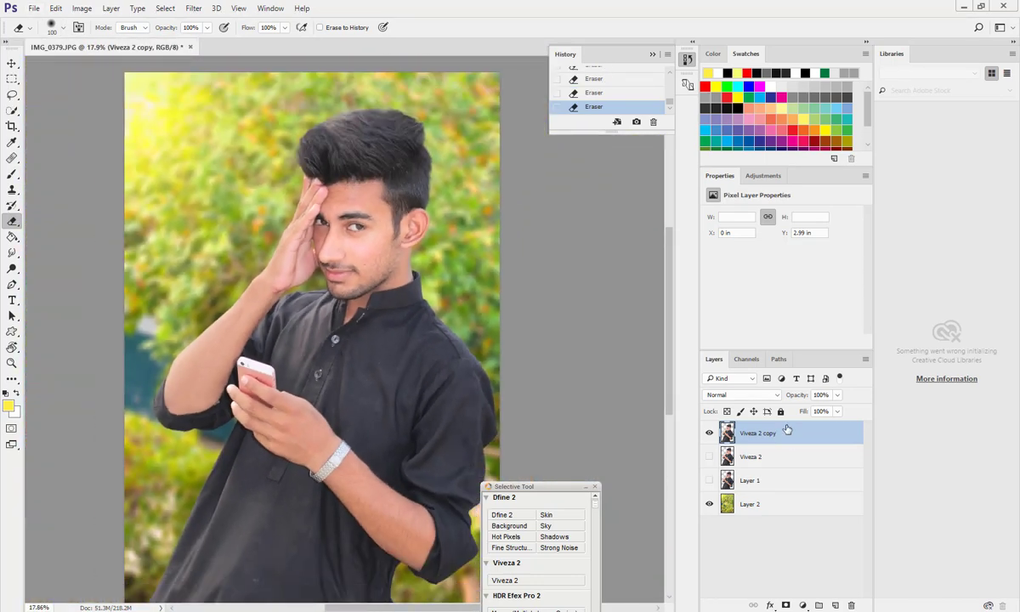
{"action": "key", "text": "ctrl+j"}
{"action": "left_click", "coordinate": [741, 395]}
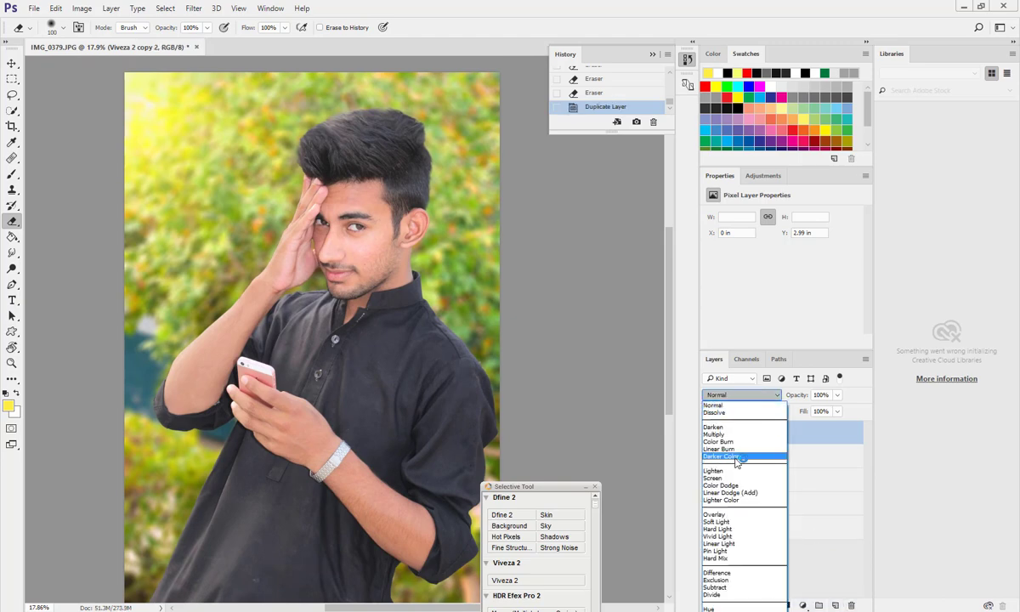
{"action": "left_click", "coordinate": [727, 536]}
{"action": "key", "text": "ctrl+i"}
Step: Apply a High Pass filter with a 23 px radius to the inverted layer
{"action": "left_click", "coordinate": [193, 9]}
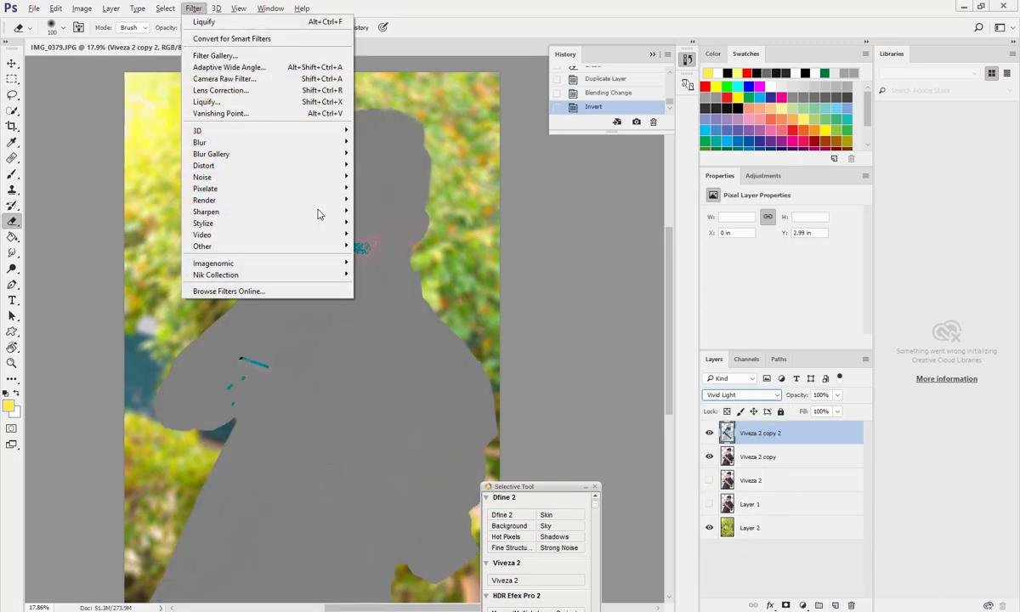
{"action": "mouse_move", "coordinate": [314, 247]}
{"action": "left_click", "coordinate": [358, 255]}
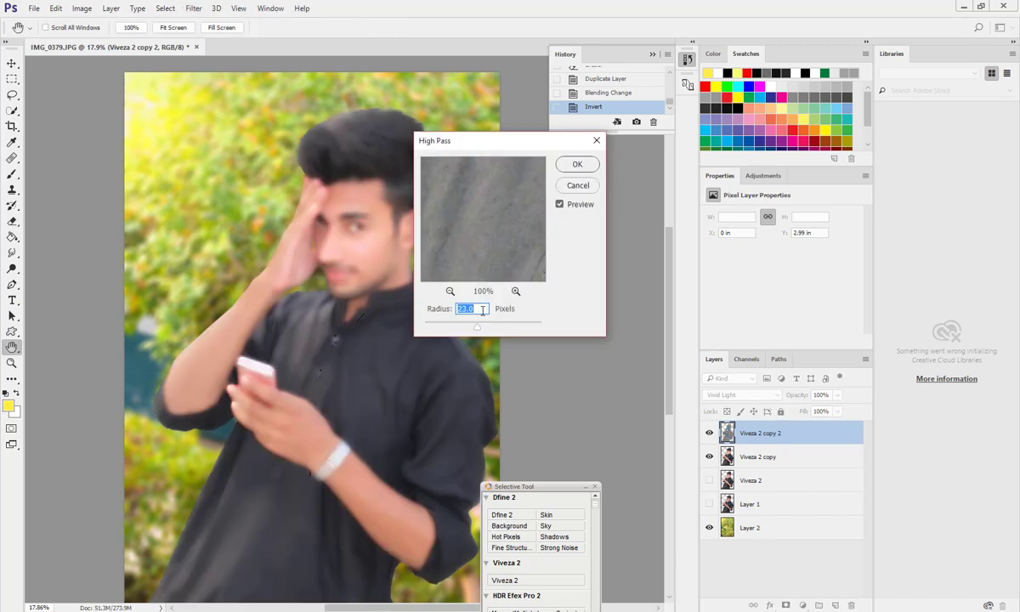
{"action": "key", "text": "Return"}
Step: Apply a Gaussian Blur with a 2.1 px radius to the Vivid Light layer
{"action": "key", "text": "e"}
{"action": "scroll", "coordinate": [349, 244], "scroll_direction": "up", "scroll_amount": 5}
{"action": "left_click", "coordinate": [193, 9]}
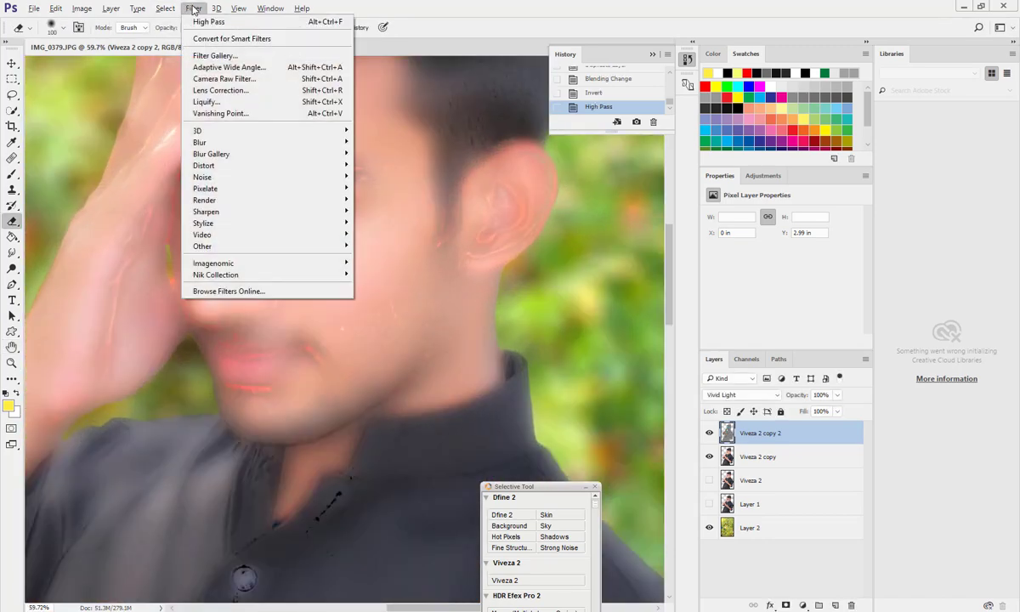
{"action": "mouse_move", "coordinate": [280, 141]}
{"action": "left_click", "coordinate": [399, 189]}
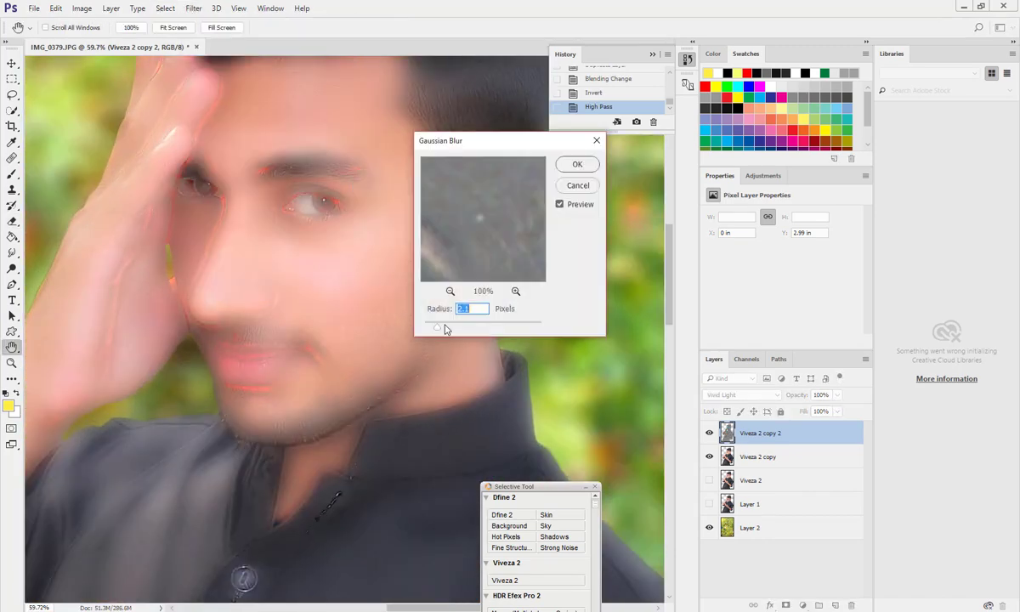
{"action": "left_click", "coordinate": [578, 164]}
Step: Add a layer mask to the Viveza 2 copy 2 layer and make black the foreground colour
{"action": "scroll", "coordinate": [394, 303], "scroll_direction": "down", "scroll_amount": 4}
{"action": "left_click", "coordinate": [785, 605]}
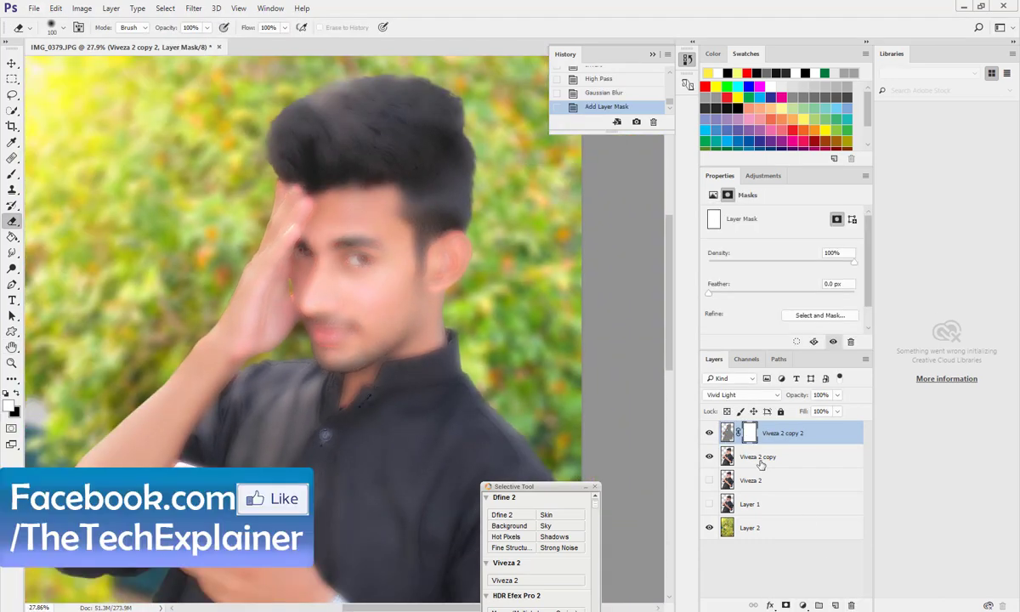
{"action": "key", "text": "d"}
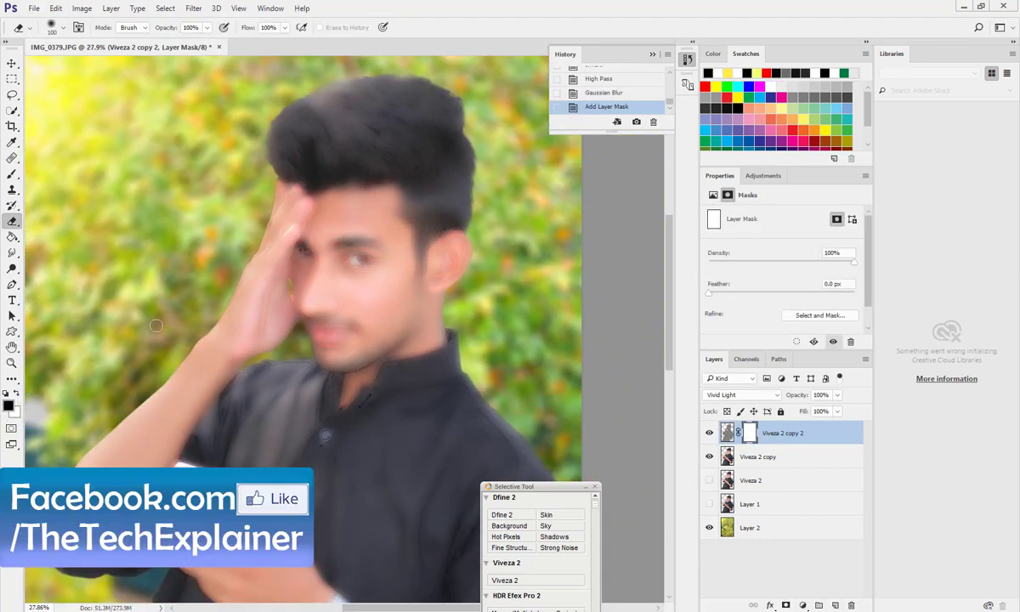
Step: Select the Brush tool and reduce its size to 600 px
{"action": "left_click", "coordinate": [14, 173]}
{"action": "key", "text": "bracketleft"}
{"action": "key", "text": "bracketleft"}
{"action": "key", "text": "bracketleft"}
{"action": "key", "text": "bracketleft"}
{"action": "key", "text": "bracketleft"}
{"action": "key", "text": "bracketleft"}
{"action": "key", "text": "bracketleft"}
{"action": "key", "text": "bracketleft"}
{"action": "key", "text": "bracketleft"}
{"action": "key", "text": "bracketleft"}
{"action": "key", "text": "bracketleft"}
{"action": "key", "text": "bracketleft"}
{"action": "key", "text": "bracketleft"}
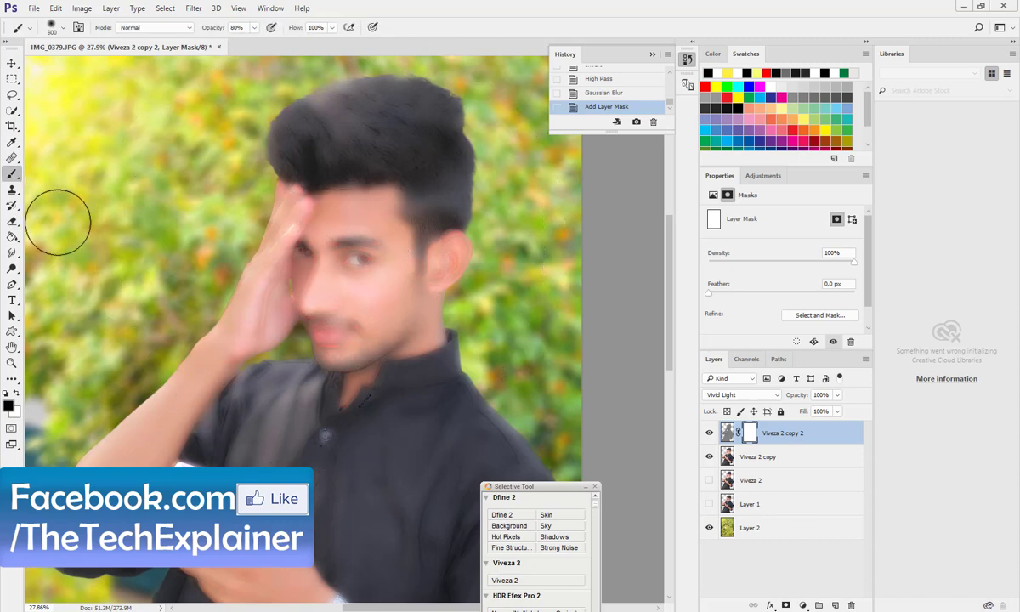
Step: Fill the Viveza 2 copy 2 layer mask with black using the Paint Bucket
{"action": "left_click", "coordinate": [14, 237]}
{"action": "right_click", "coordinate": [14, 237]}
{"action": "left_click", "coordinate": [53, 246]}
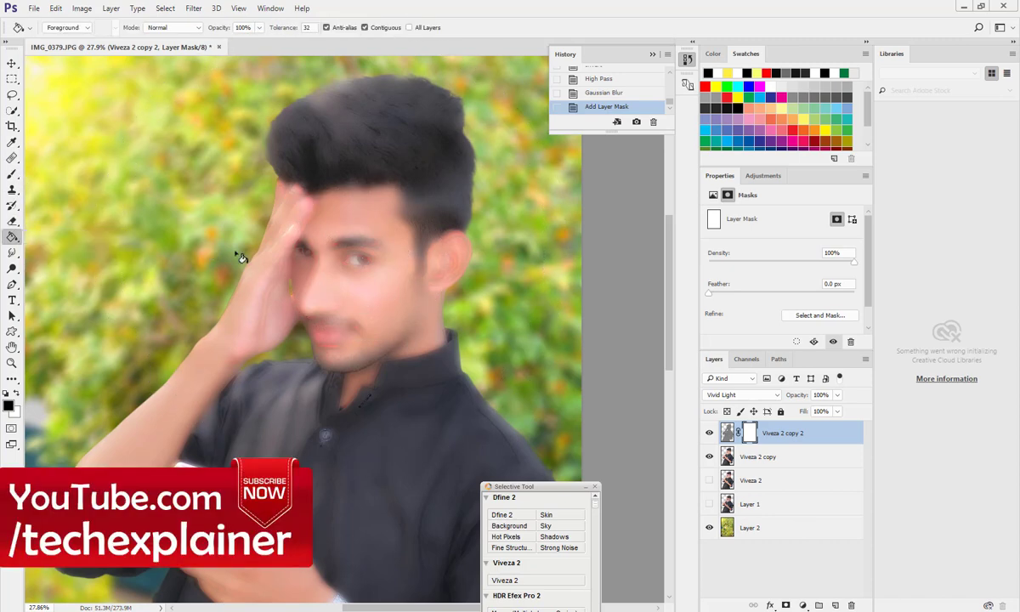
{"action": "left_click", "coordinate": [223, 245]}
{"action": "scroll", "coordinate": [371, 182], "scroll_direction": "up", "scroll_amount": 2}
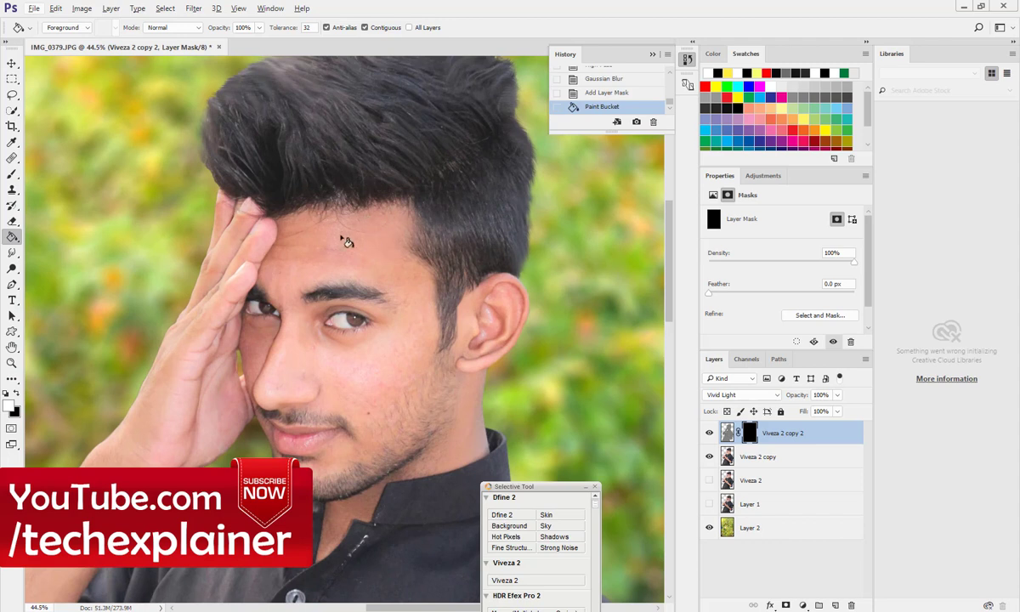
Step: Paint white over the forehead on the Viveza 2 copy 2 layer mask with a brush reduced to about 100 px
{"action": "key", "text": "b"}
{"action": "mouse_move", "coordinate": [323, 250]}
{"action": "left_mouse_down"}
{"action": "mouse_move", "coordinate": [364, 243]}
{"action": "mouse_move", "coordinate": [295, 270]}
{"action": "left_mouse_up"}
{"action": "key", "text": "bracketleft"}
{"action": "key", "text": "bracketleft"}
{"action": "key", "text": "bracketleft"}
{"action": "key", "text": "bracketleft"}
{"action": "type", "text": "100"}
{"action": "key", "text": "Return"}
{"action": "key", "text": "bracketleft"}
{"action": "key", "text": "bracketleft"}
{"action": "key", "text": "bracketleft"}
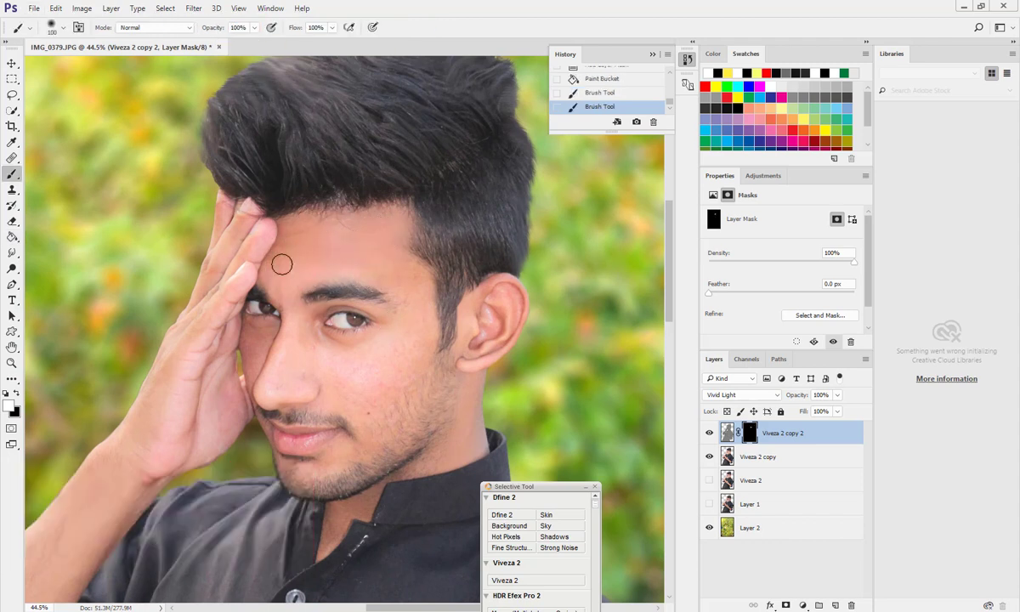
{"action": "left_click", "coordinate": [421, 287]}
{"action": "scroll", "coordinate": [412, 285], "scroll_direction": "up", "scroll_amount": 2}
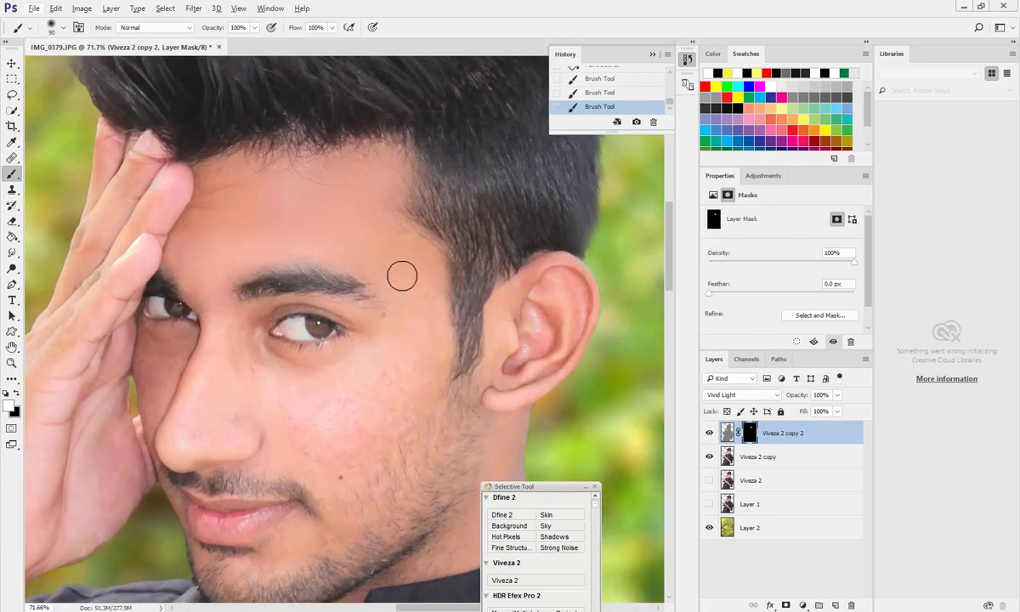
Step: Paint white on the mask over the brow area, nose, cheeks and neck with a 90 px brush
{"action": "scroll", "coordinate": [408, 327], "scroll_direction": "down", "scroll_amount": 2}
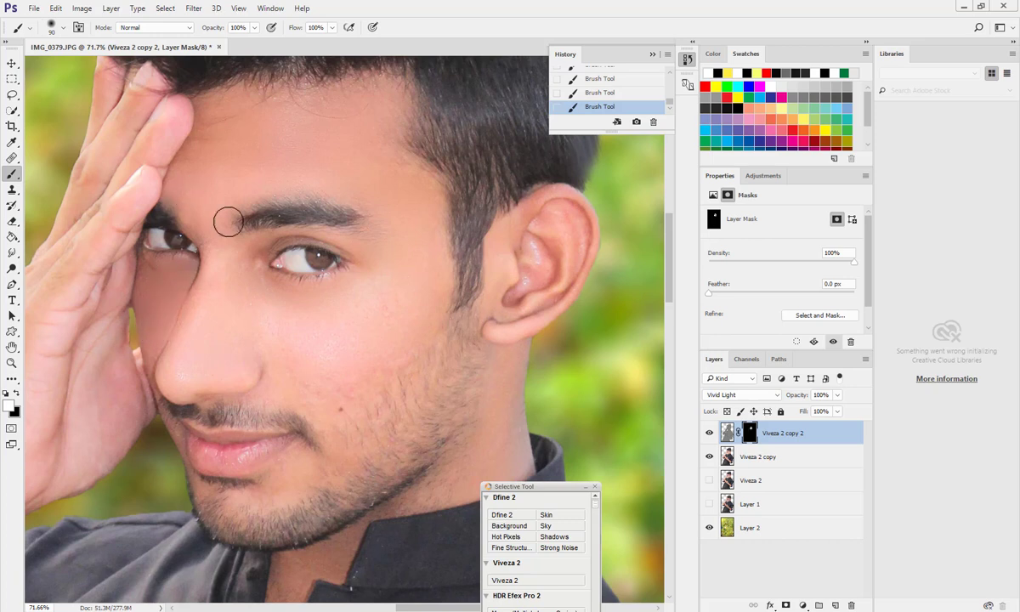
{"action": "scroll", "coordinate": [340, 263], "scroll_direction": "down", "scroll_amount": 3}
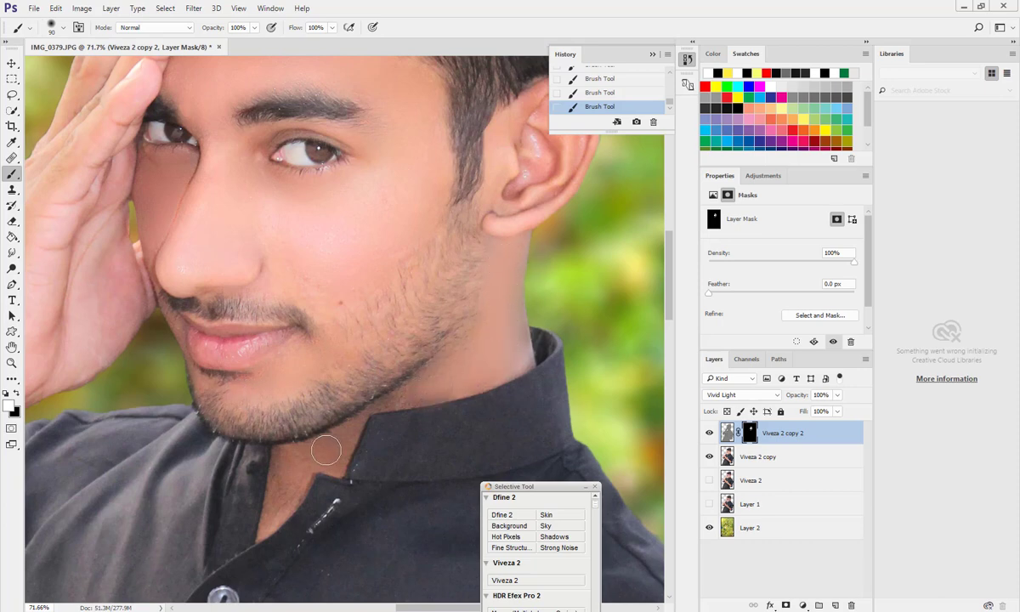
{"action": "scroll", "coordinate": [296, 434], "scroll_direction": "down", "scroll_amount": 1}
{"action": "scroll", "coordinate": [293, 476], "scroll_direction": "up", "scroll_amount": 3}
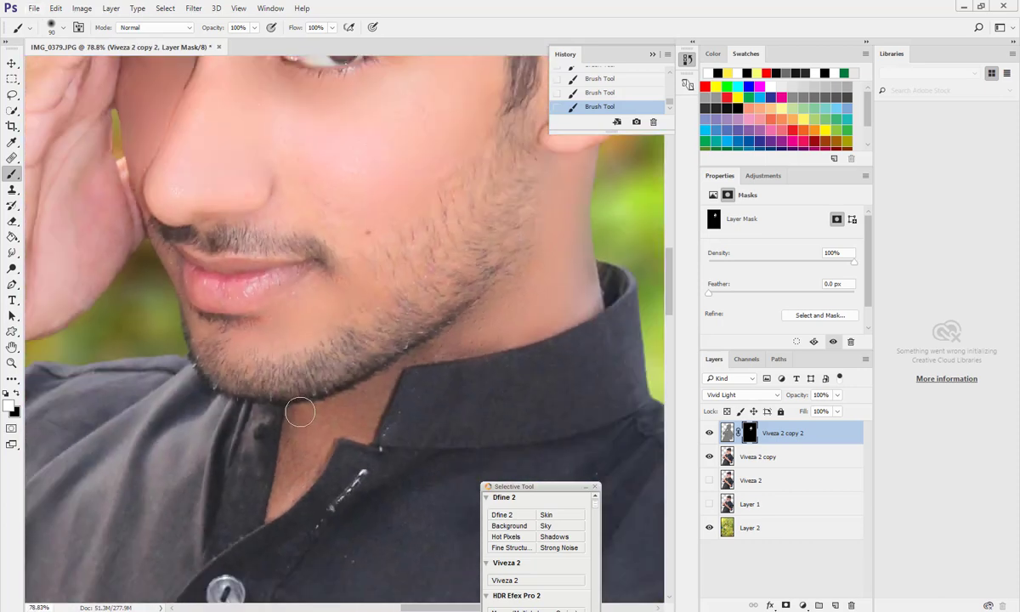
Step: Paint white on the mask over the hands and both forearms, using brush sizes from 150 to 300 px
{"action": "scroll", "coordinate": [301, 415], "scroll_direction": "down", "scroll_amount": 9}
{"action": "scroll", "coordinate": [110, 299], "scroll_direction": "down", "scroll_amount": 4}
{"action": "scroll", "coordinate": [276, 291], "scroll_direction": "up", "scroll_amount": 5}
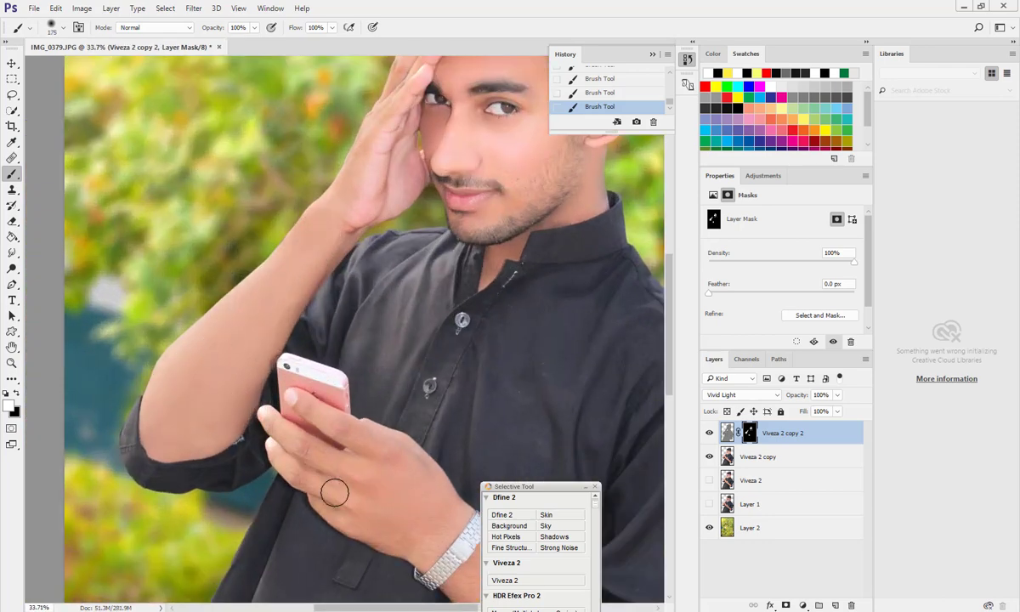
{"action": "scroll", "coordinate": [339, 423], "scroll_direction": "down", "scroll_amount": 6}
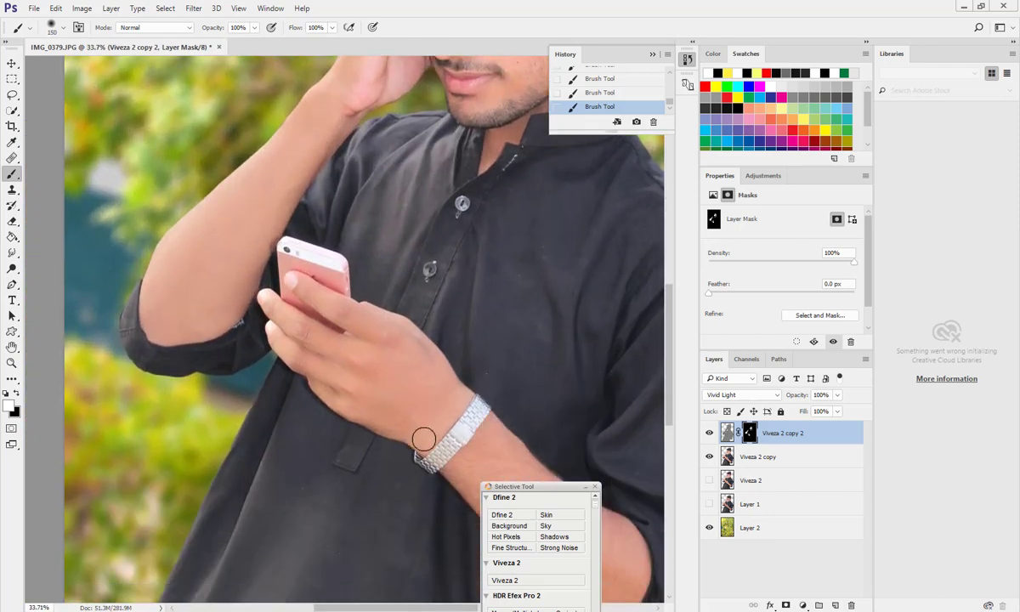
{"action": "scroll", "coordinate": [427, 509], "scroll_direction": "right", "scroll_amount": 4}
{"action": "scroll", "coordinate": [427, 508], "scroll_direction": "down", "scroll_amount": 2}
{"action": "key", "text": "bracketright"}
{"action": "key", "text": "bracketright"}
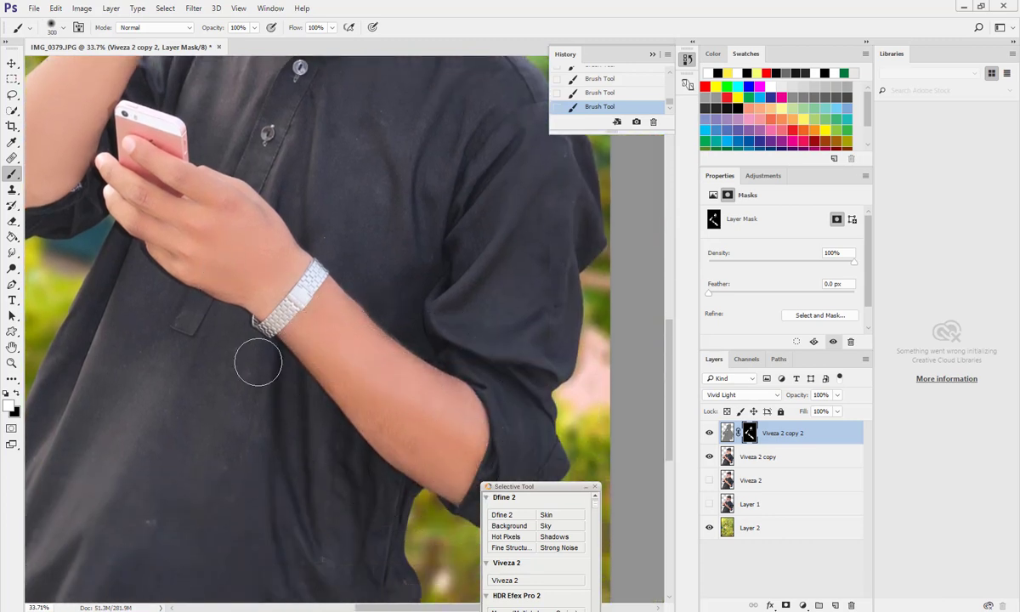
{"action": "scroll", "coordinate": [259, 362], "scroll_direction": "down", "scroll_amount": 10}
{"action": "scroll", "coordinate": [400, 231], "scroll_direction": "up", "scroll_amount": 14}
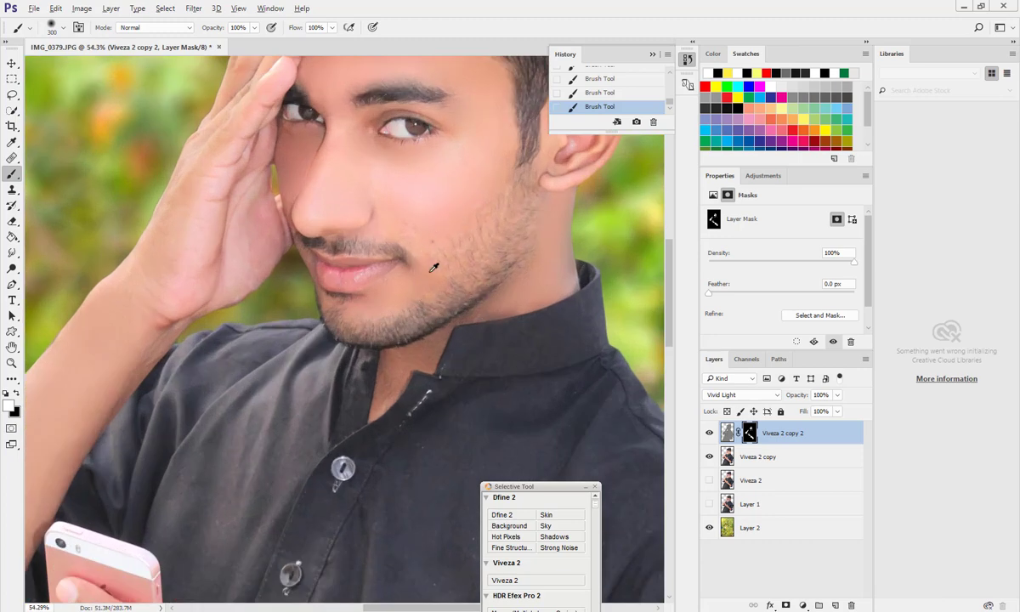
Step: Touch up the mask around the lips, chin and eyes with a 100 px white brush at 50% opacity
{"action": "scroll", "coordinate": [434, 268], "scroll_direction": "up", "scroll_amount": 2}
{"action": "key", "text": "bracketleft"}
{"action": "key", "text": "bracketleft"}
{"action": "key", "text": "bracketleft"}
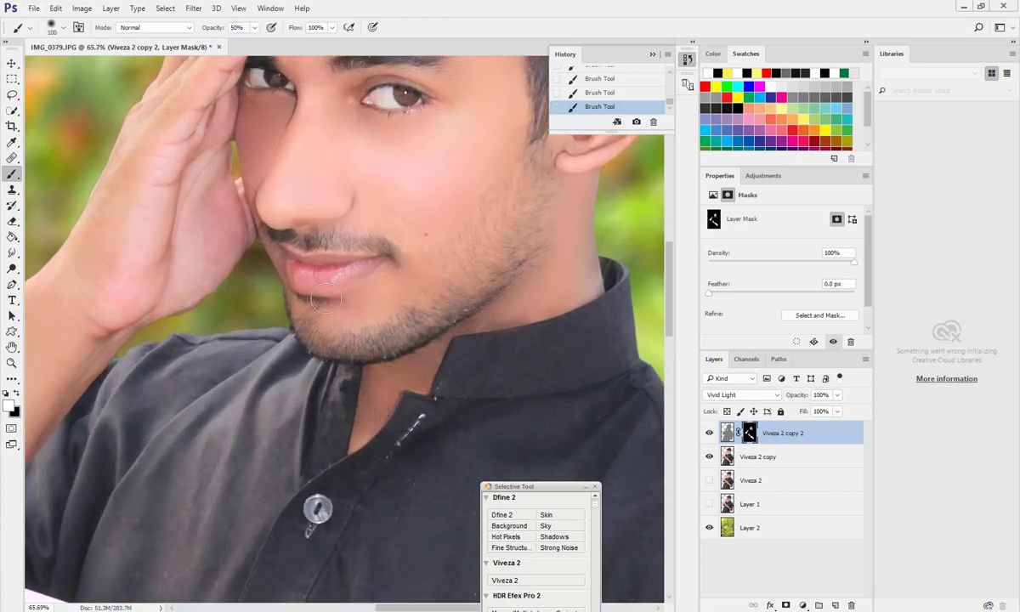
{"action": "scroll", "coordinate": [312, 306], "scroll_direction": "down", "scroll_amount": 3}
{"action": "scroll", "coordinate": [376, 91], "scroll_direction": "up", "scroll_amount": 4}
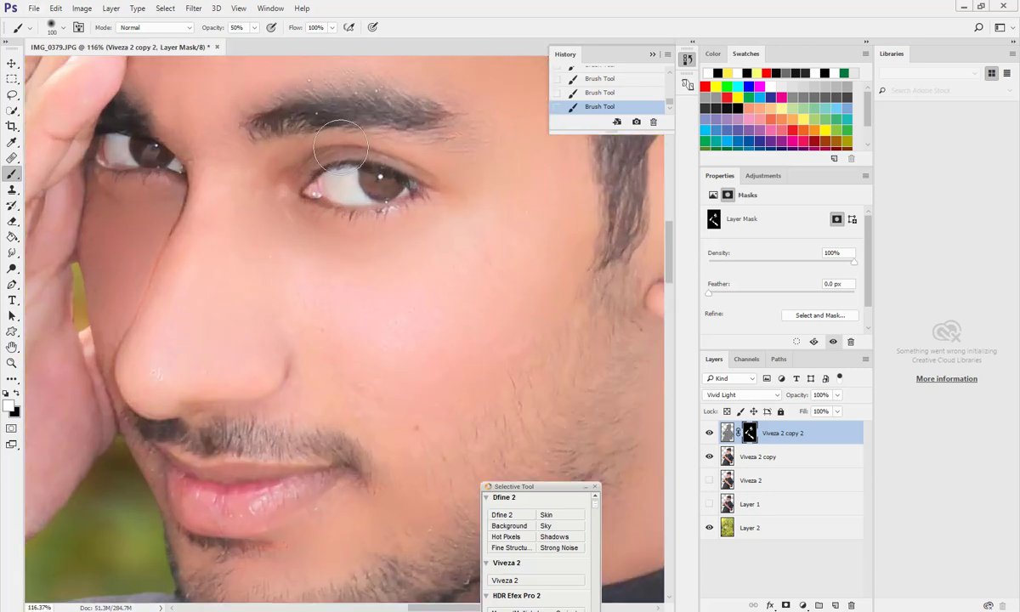
{"action": "scroll", "coordinate": [467, 201], "scroll_direction": "down", "scroll_amount": 4}
{"action": "scroll", "coordinate": [417, 285], "scroll_direction": "up", "scroll_amount": 6}
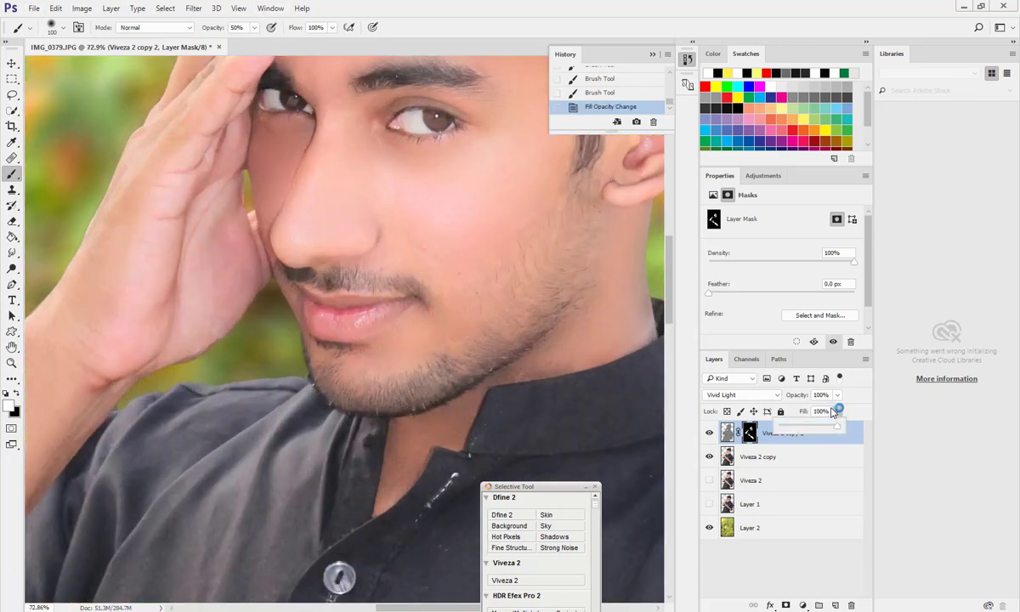
Step: Lower the opacity of the Viveza 2 copy 2 layer to 82%
{"action": "left_click_drag", "start_coordinate": [837, 394], "coordinate": [827, 416]}
{"action": "scroll", "coordinate": [557, 364], "scroll_direction": "down", "scroll_amount": 5}
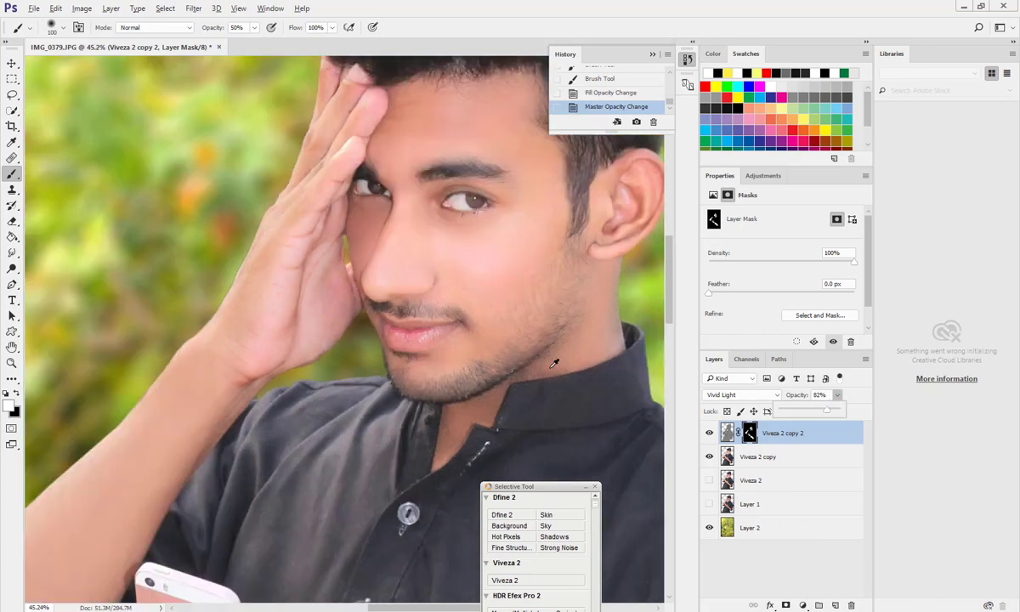
{"action": "scroll", "coordinate": [553, 400], "scroll_direction": "up", "scroll_amount": 2}
{"action": "scroll", "coordinate": [553, 407], "scroll_direction": "down", "scroll_amount": 3}
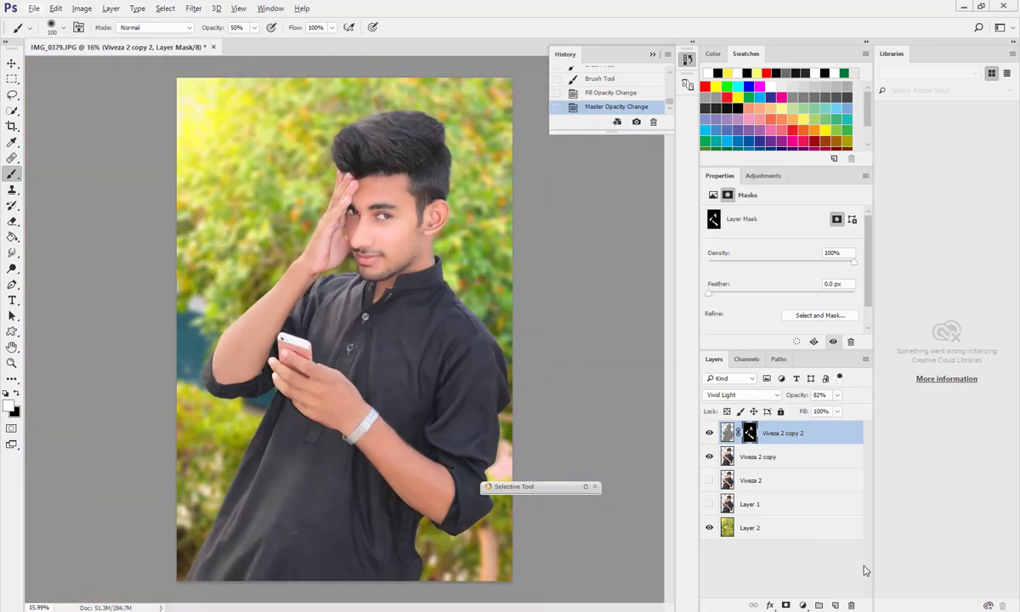
Step: Create a new layer above all the others and fill it with black using the Paint Bucket
{"action": "left_click", "coordinate": [780, 546]}
{"action": "left_click", "coordinate": [834, 606]}
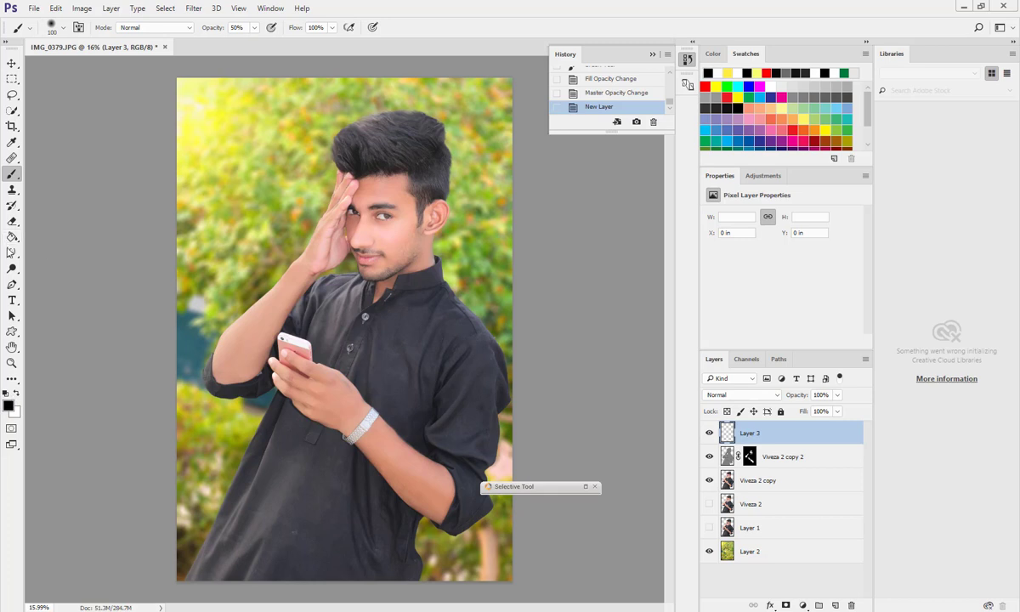
{"action": "left_click", "coordinate": [12, 237]}
{"action": "left_click", "coordinate": [270, 291]}
Step: Render a 105mm Prime lens flare at 100% brightness in the upper right part of the black layer
{"action": "left_click", "coordinate": [194, 8]}
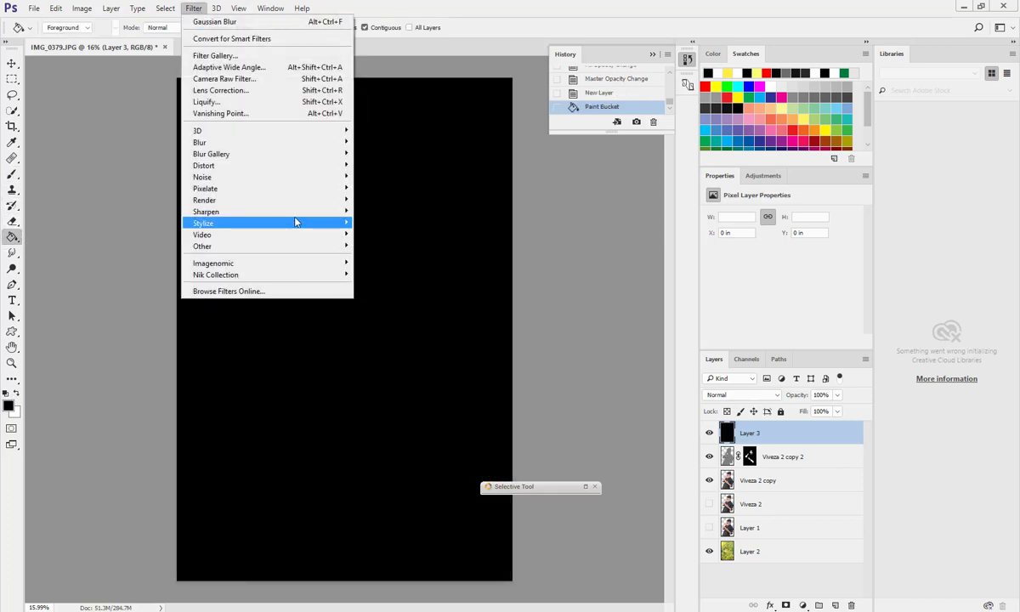
{"action": "mouse_move", "coordinate": [315, 200]}
{"action": "left_click", "coordinate": [391, 277]}
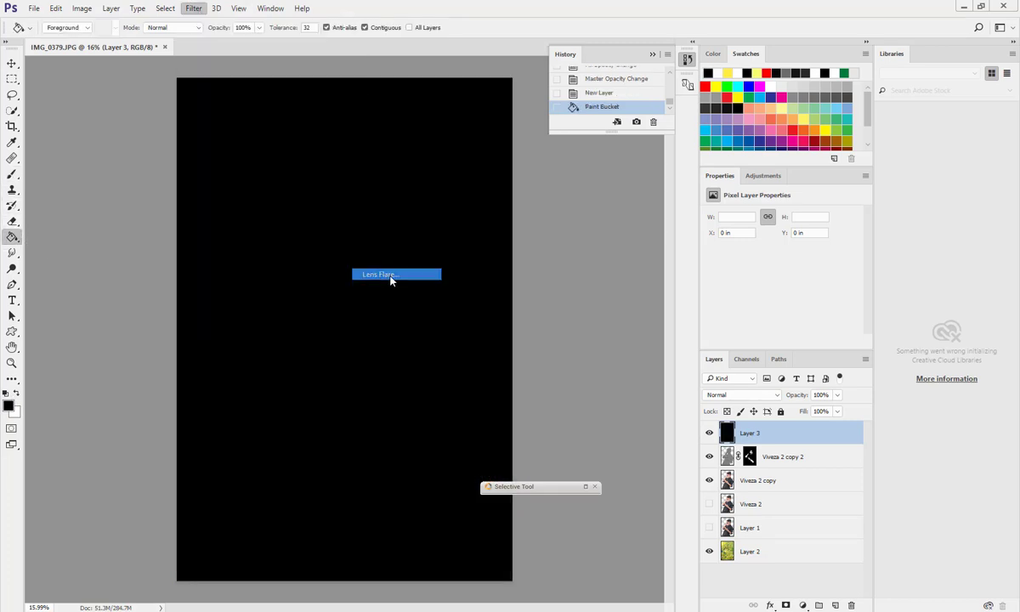
{"action": "left_click", "coordinate": [392, 362]}
{"action": "left_click", "coordinate": [481, 188]}
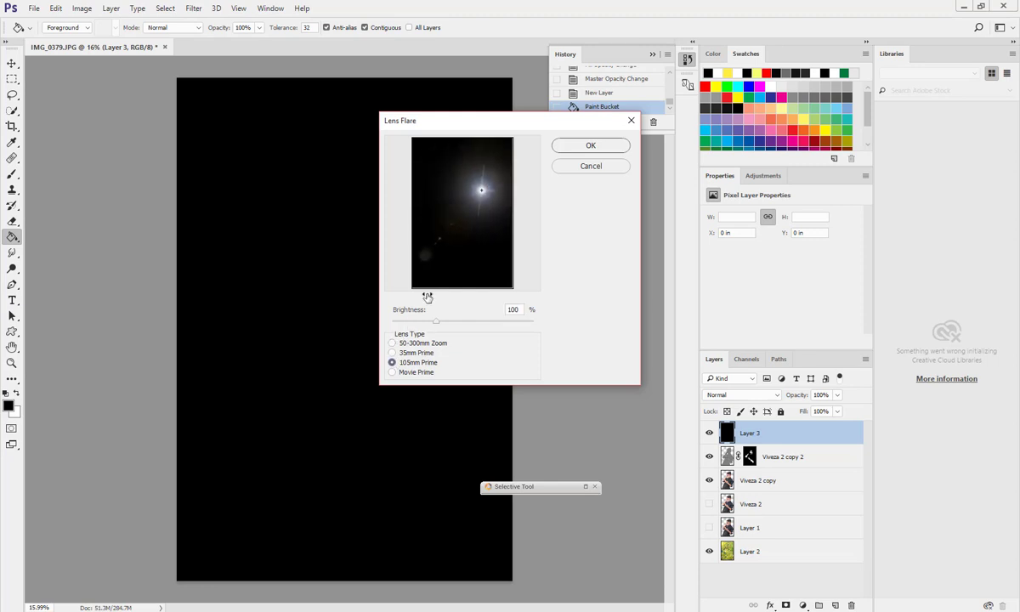
{"action": "left_click", "coordinate": [482, 186]}
{"action": "left_click", "coordinate": [591, 145]}
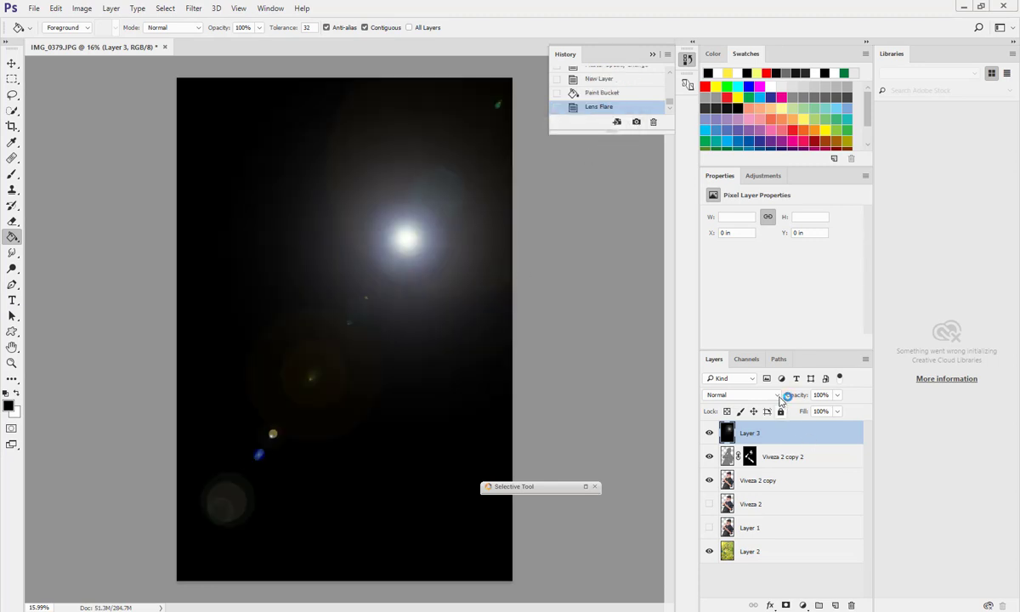
Step: Set the flare layer's blend mode to Screen and place it directly below the Viveza 2 copy layer
{"action": "left_click", "coordinate": [748, 394]}
{"action": "left_click", "coordinate": [755, 477]}
{"action": "left_click_drag", "start_coordinate": [791, 443], "coordinate": [791, 491]}
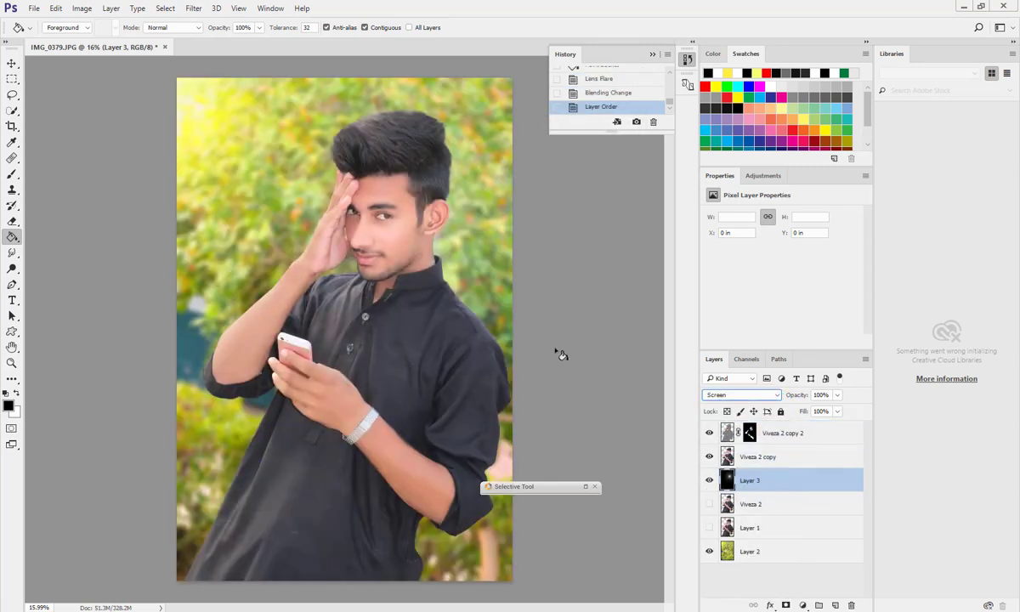
Step: Lock the Viveza 2 copy, Viveza 2 copy 2 and Layer 2 layers
{"action": "key", "text": "v"}
{"action": "left_click", "coordinate": [783, 457]}
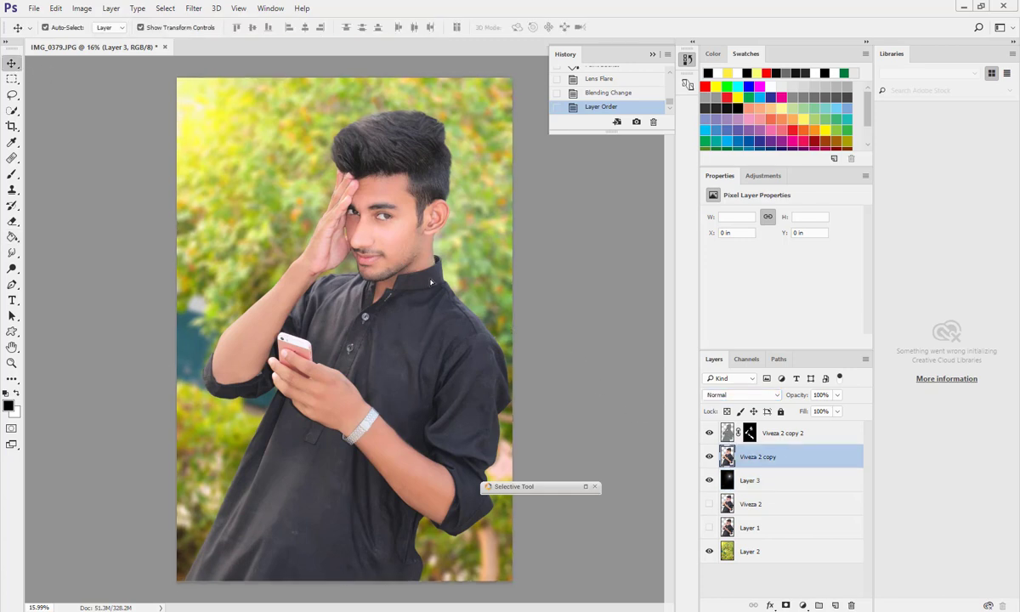
{"action": "left_click_drag", "start_coordinate": [497, 255], "coordinate": [496, 276]}
{"action": "key", "text": "ctrl+slash"}
{"action": "left_click", "coordinate": [782, 433]}
{"action": "key", "text": "ctrl+slash"}
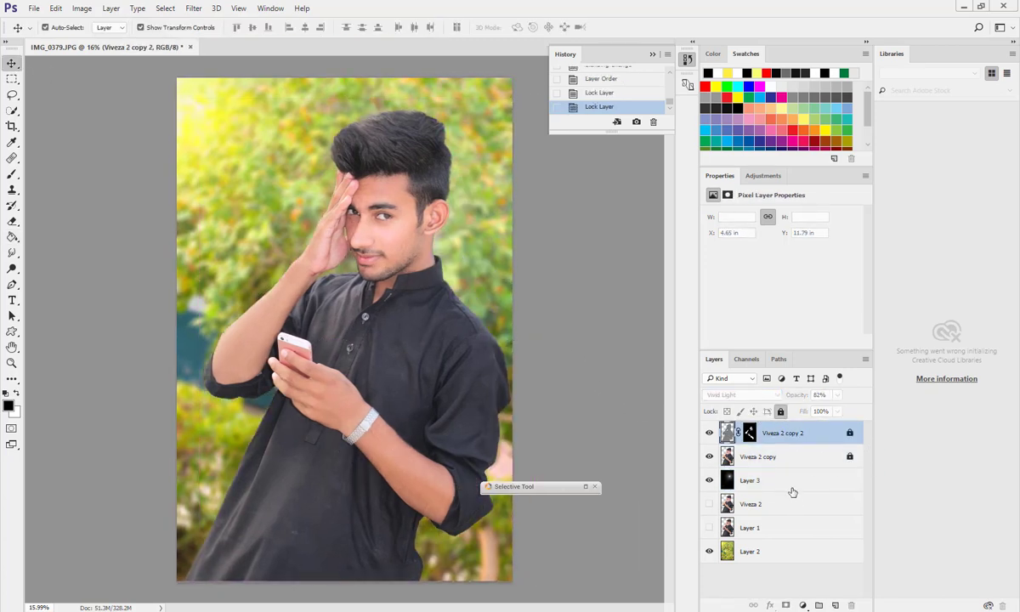
{"action": "left_click", "coordinate": [795, 550]}
{"action": "key", "text": "ctrl+slash"}
Step: Move the lens flare on Layer 3 beside the man's neck, just below his ear
{"action": "left_click", "coordinate": [800, 483]}
{"action": "left_click_drag", "start_coordinate": [385, 269], "coordinate": [478, 279]}
{"action": "scroll", "coordinate": [460, 231], "scroll_direction": "up", "scroll_amount": 9}
{"action": "scroll", "coordinate": [477, 280], "scroll_direction": "down", "scroll_amount": 5}
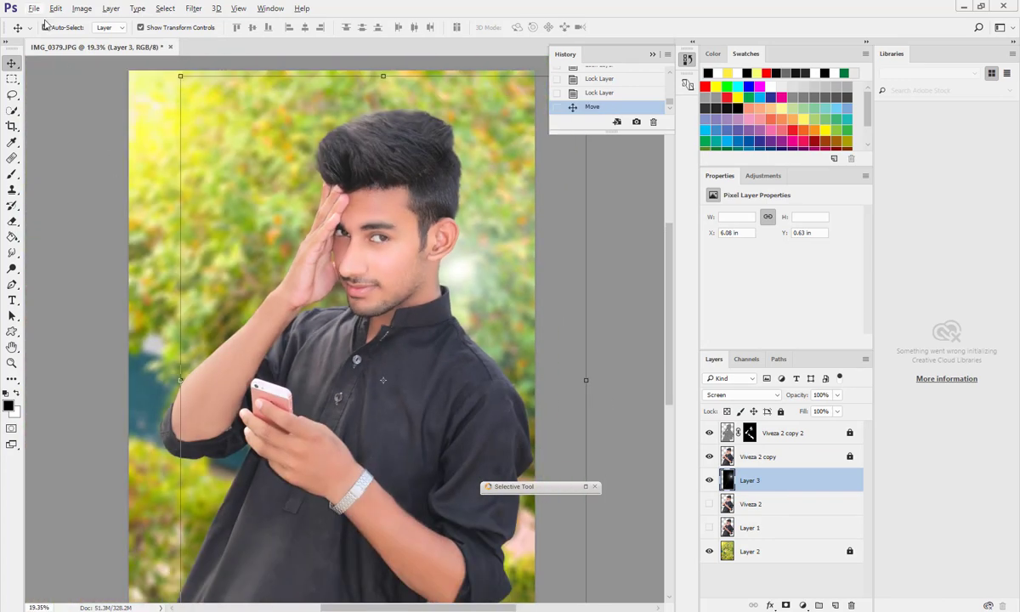
Step: Recolour the lens flare with Hue/Saturation, setting Hue to -9, Saturation to +64 and Lightness to -2
{"action": "left_click", "coordinate": [82, 8]}
{"action": "mouse_move", "coordinate": [170, 39]}
{"action": "left_click", "coordinate": [258, 103]}
{"action": "left_click_drag", "start_coordinate": [642, 305], "coordinate": [569, 308]}
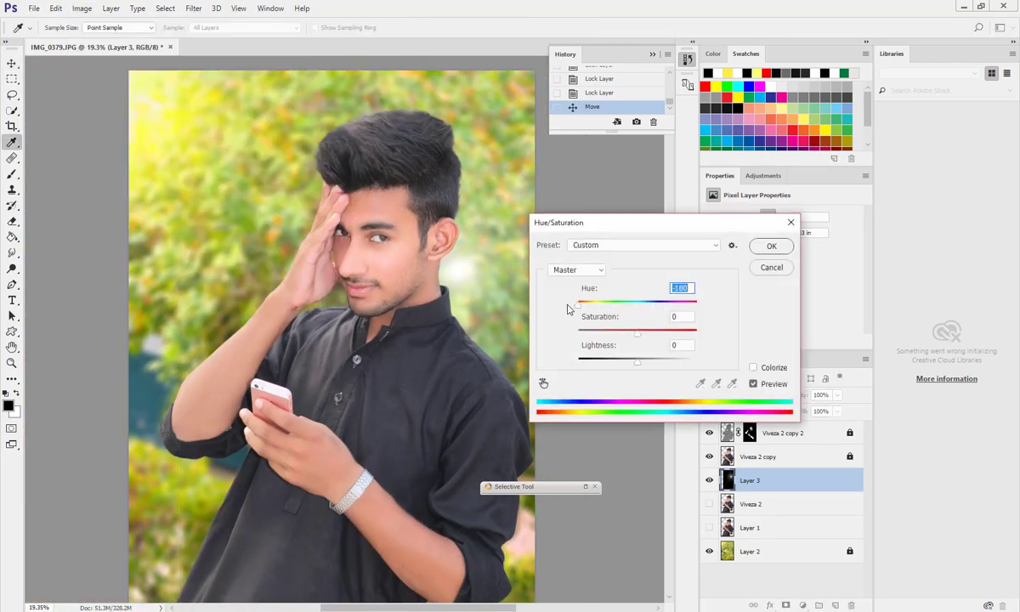
{"action": "left_click_drag", "start_coordinate": [681, 332], "coordinate": [683, 333]}
{"action": "left_click_drag", "start_coordinate": [578, 304], "coordinate": [633, 308]}
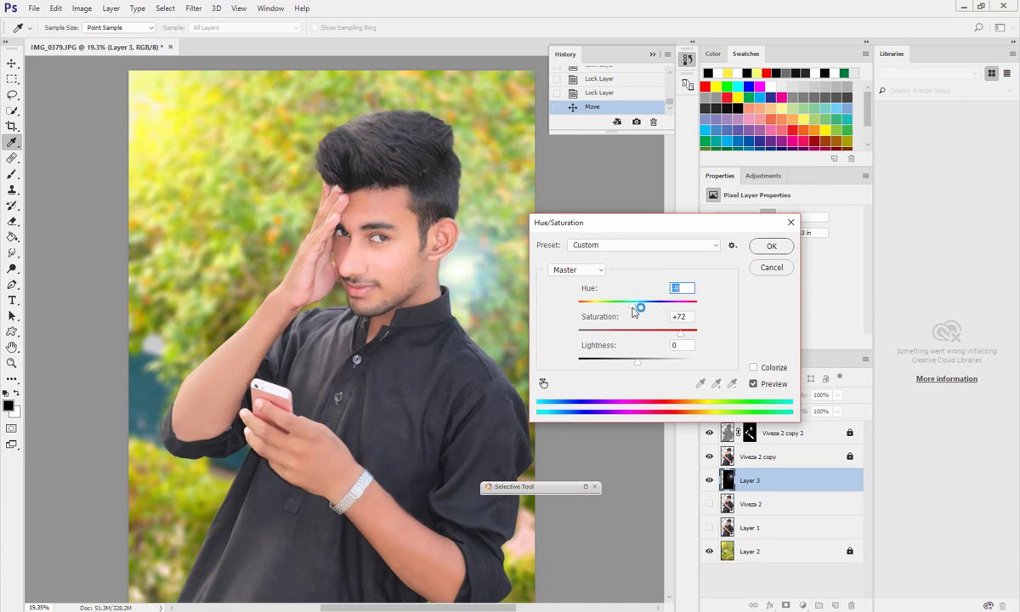
{"action": "left_click_drag", "start_coordinate": [683, 335], "coordinate": [678, 337]}
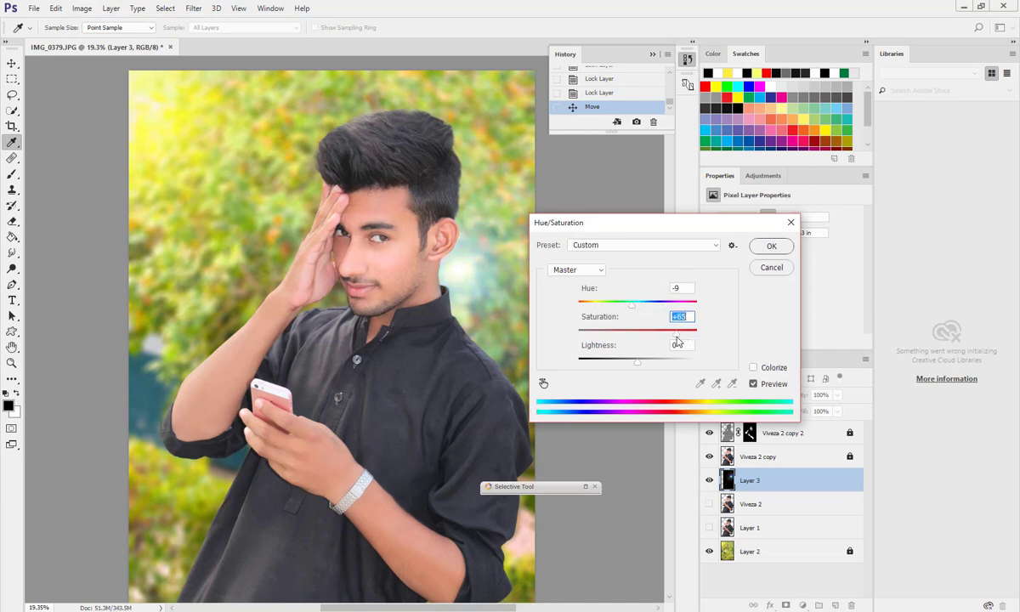
{"action": "left_click_drag", "start_coordinate": [638, 360], "coordinate": [642, 374]}
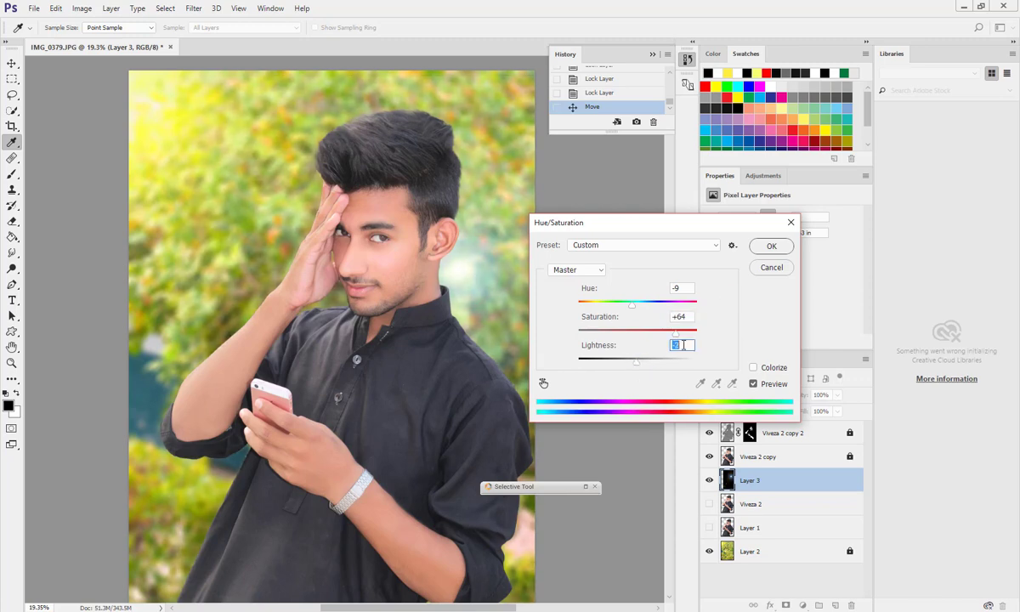
{"action": "left_click", "coordinate": [768, 247]}
Step: Enlarge the lens flare layer to about 187% with Free Transform, keeping the flare near the man's neck
{"action": "scroll", "coordinate": [406, 294], "scroll_direction": "down", "scroll_amount": 5}
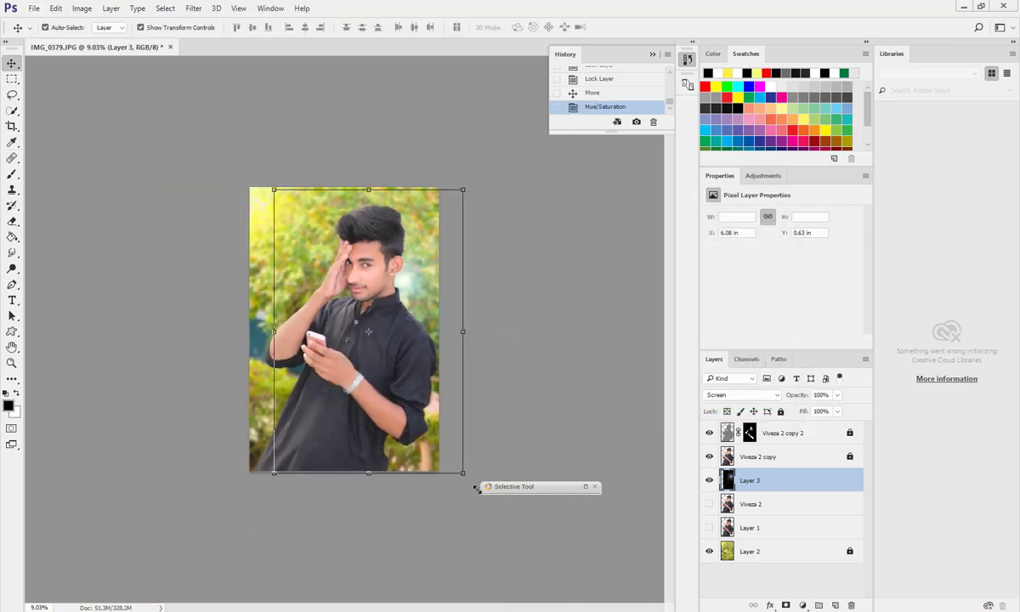
{"action": "left_click_drag", "start_coordinate": [465, 473], "coordinate": [539, 587]}
{"action": "left_click_drag", "start_coordinate": [486, 327], "coordinate": [439, 299]}
{"action": "left_click_drag", "start_coordinate": [493, 560], "coordinate": [559, 604]}
{"action": "left_click_drag", "start_coordinate": [456, 331], "coordinate": [419, 300]}
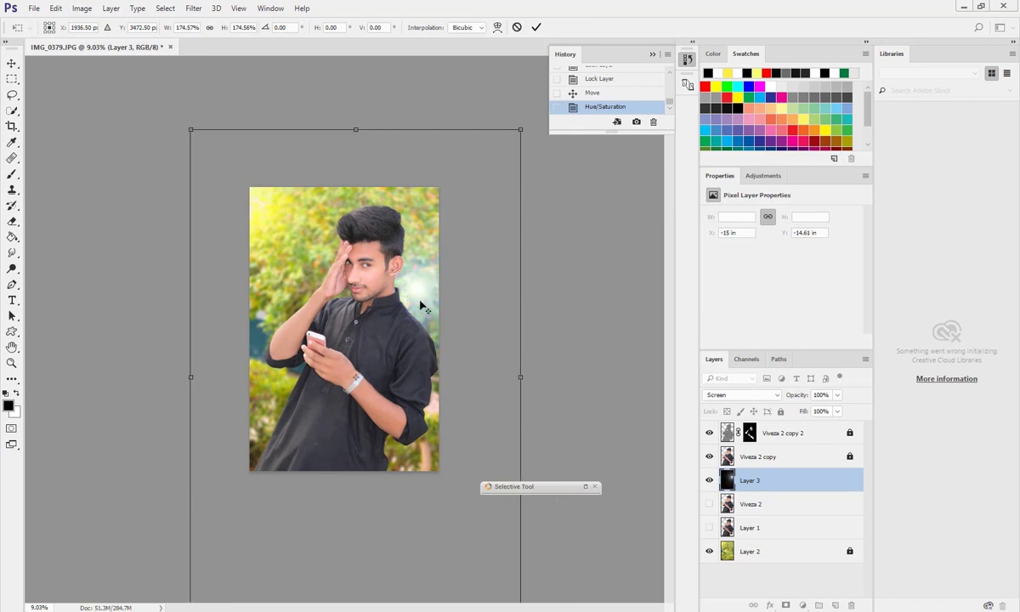
{"action": "scroll", "coordinate": [420, 300], "scroll_direction": "down", "scroll_amount": 5}
{"action": "left_click_drag", "start_coordinate": [414, 444], "coordinate": [424, 458]}
{"action": "left_click_drag", "start_coordinate": [408, 327], "coordinate": [396, 320]}
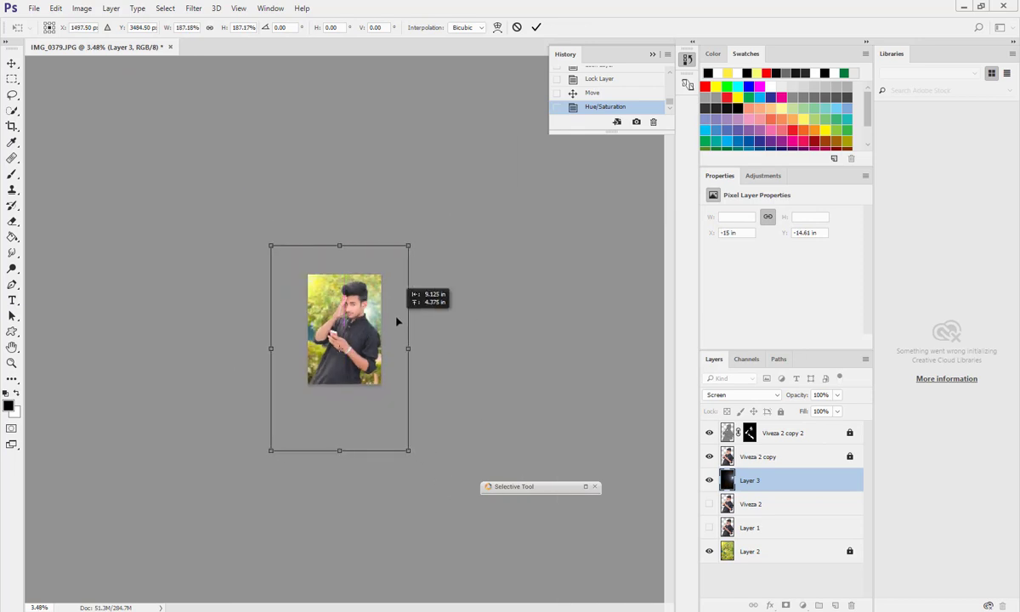
Step: Reposition the enlarged flare behind the man's neck and shoulder and apply the transform
{"action": "scroll", "coordinate": [372, 307], "scroll_direction": "up", "scroll_amount": 10}
{"action": "scroll", "coordinate": [372, 311], "scroll_direction": "up", "scroll_amount": 3}
{"action": "left_click_drag", "start_coordinate": [569, 296], "coordinate": [591, 292]}
{"action": "scroll", "coordinate": [565, 295], "scroll_direction": "down", "scroll_amount": 8}
{"action": "left_click", "coordinate": [11, 65]}
{"action": "left_click", "coordinate": [449, 234]}
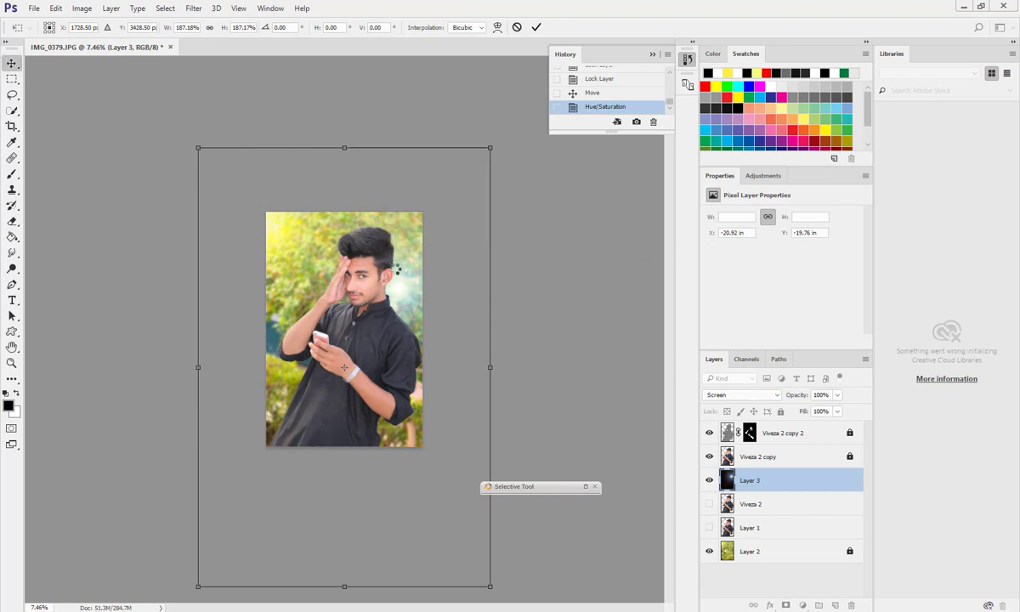
{"action": "scroll", "coordinate": [406, 234], "scroll_direction": "up", "scroll_amount": 10}
{"action": "scroll", "coordinate": [433, 262], "scroll_direction": "down", "scroll_amount": 4}
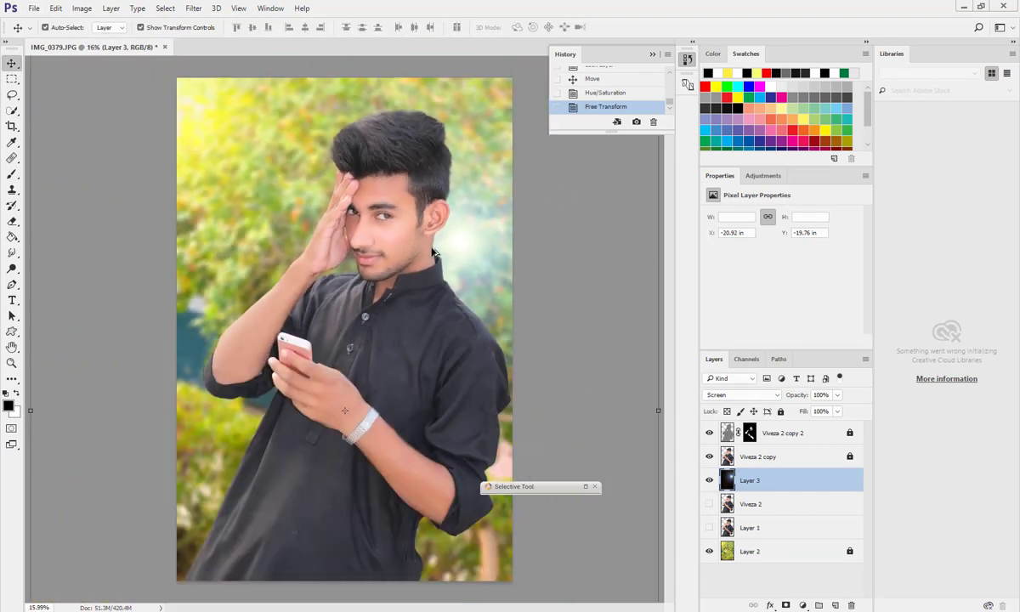
Step: Add another new layer at the top of the stack and fill it with black
{"action": "left_click", "coordinate": [801, 570]}
{"action": "left_click", "coordinate": [836, 605]}
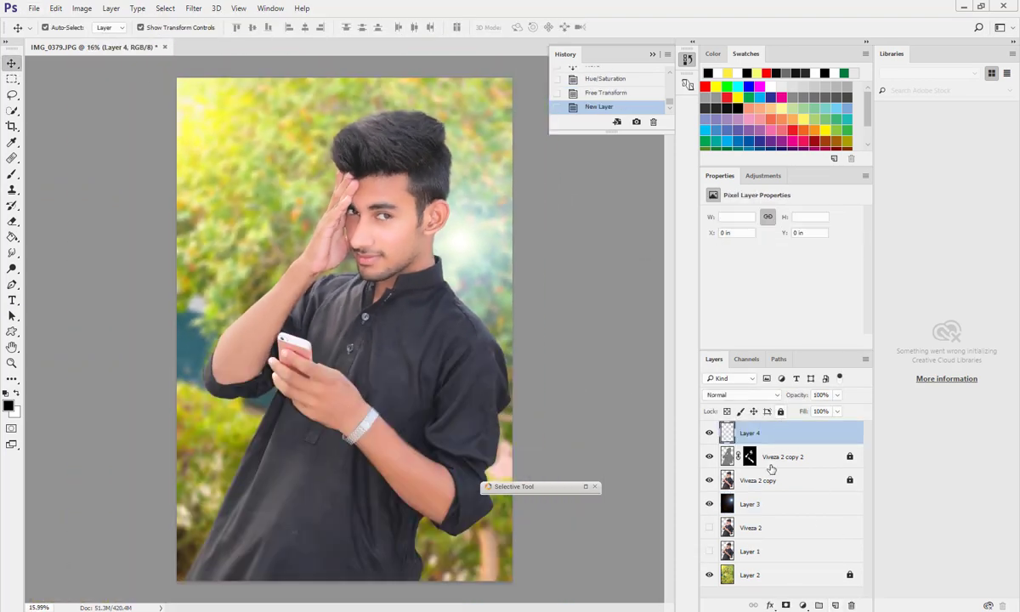
{"action": "left_click", "coordinate": [12, 237]}
{"action": "left_click", "coordinate": [235, 232]}
Step: Render a single-line white picture frame with thickness 48 on the black layer
{"action": "left_click", "coordinate": [194, 8]}
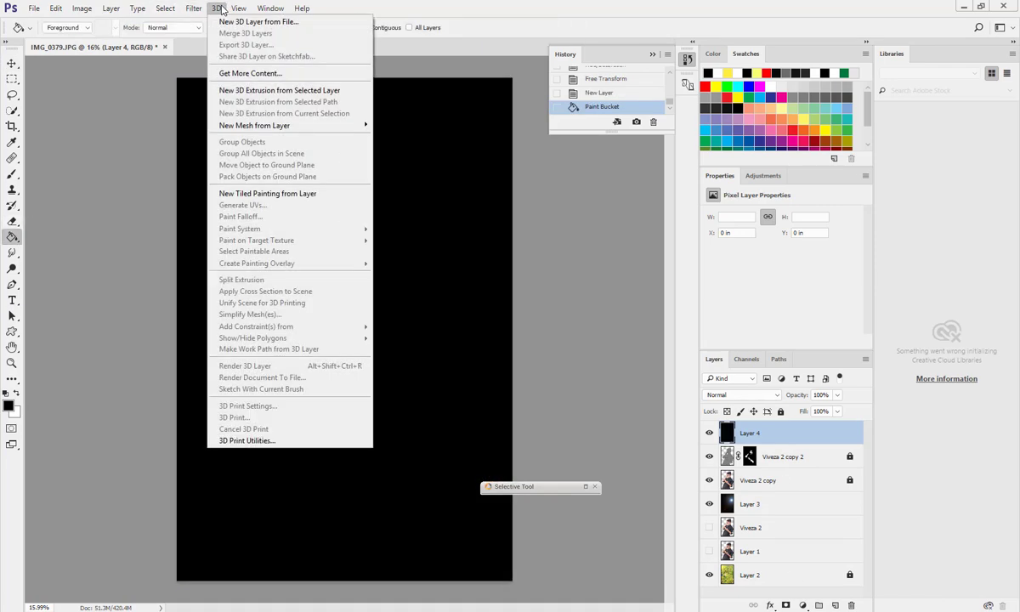
{"action": "mouse_move", "coordinate": [342, 200]}
{"action": "left_click", "coordinate": [399, 214]}
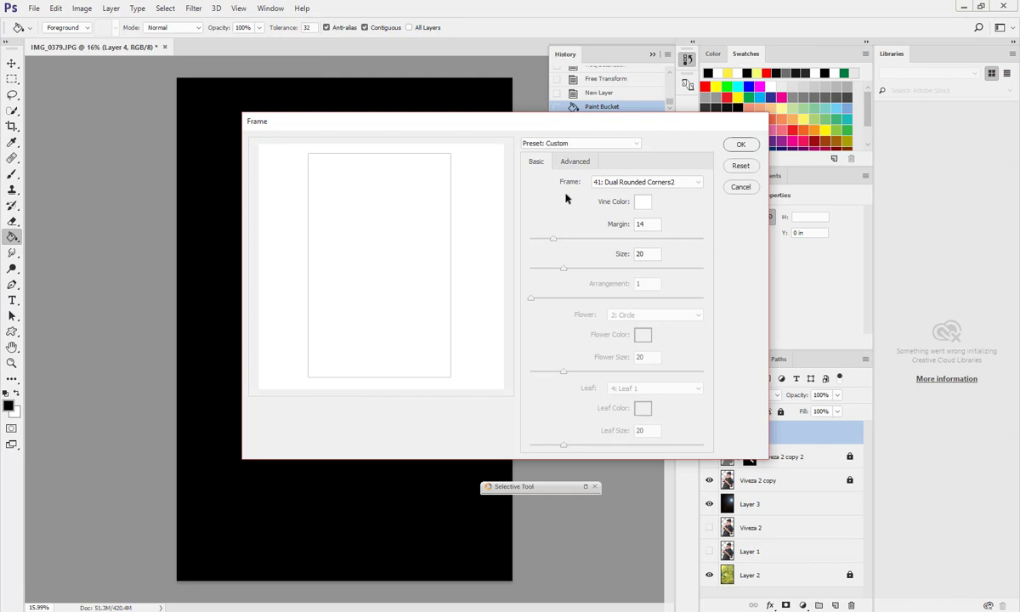
{"action": "left_click", "coordinate": [646, 182]}
{"action": "left_click", "coordinate": [629, 424]}
{"action": "left_click", "coordinate": [575, 162]}
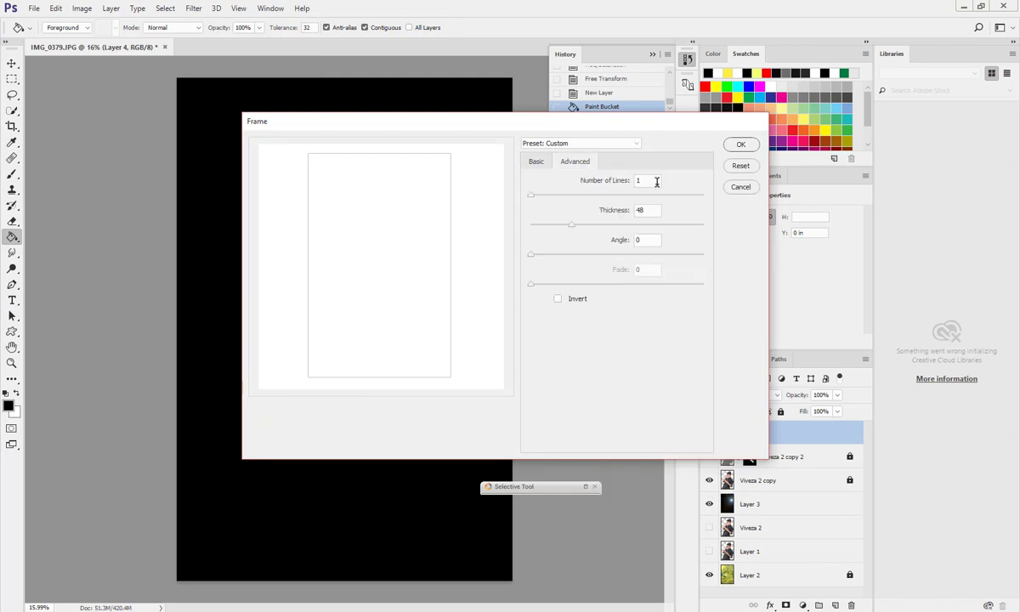
{"action": "left_click", "coordinate": [740, 145]}
Step: Set the frame layer's blending mode to Screen so only the white border shows over the portrait
{"action": "left_click", "coordinate": [741, 395]}
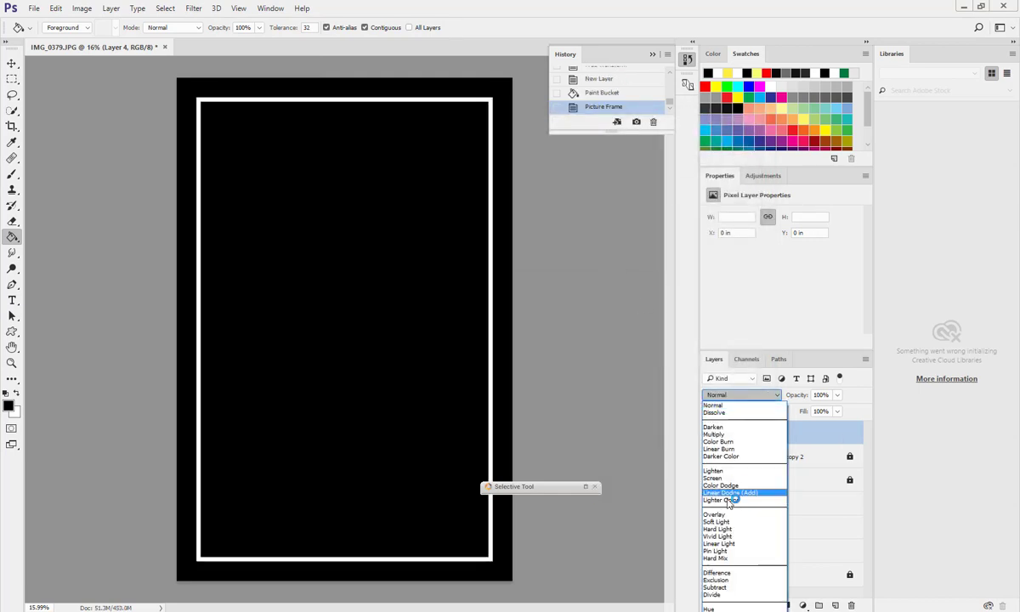
{"action": "left_click", "coordinate": [721, 476]}
{"action": "left_click", "coordinate": [744, 395]}
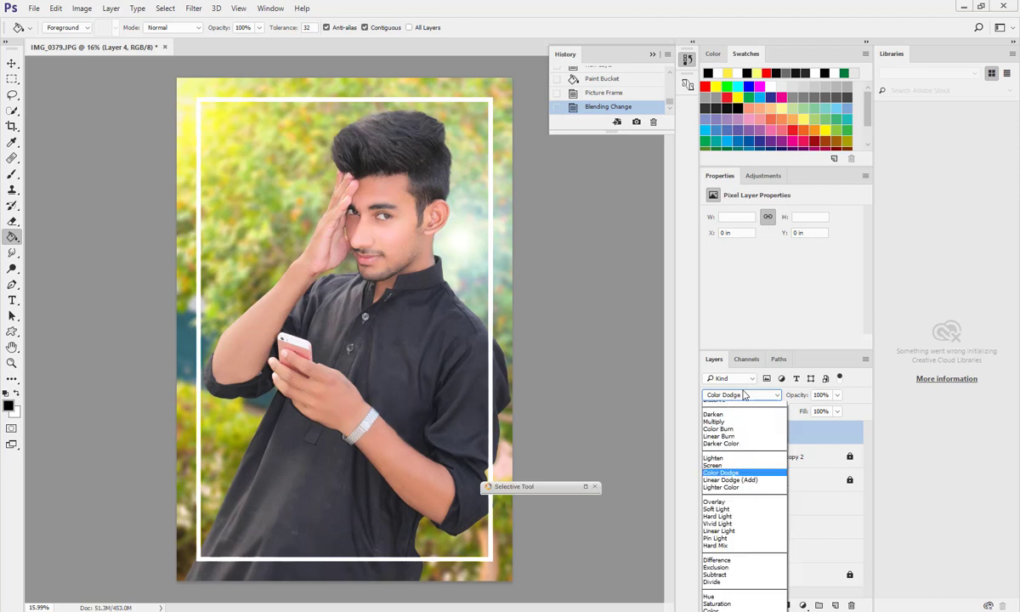
{"action": "left_click", "coordinate": [721, 467]}
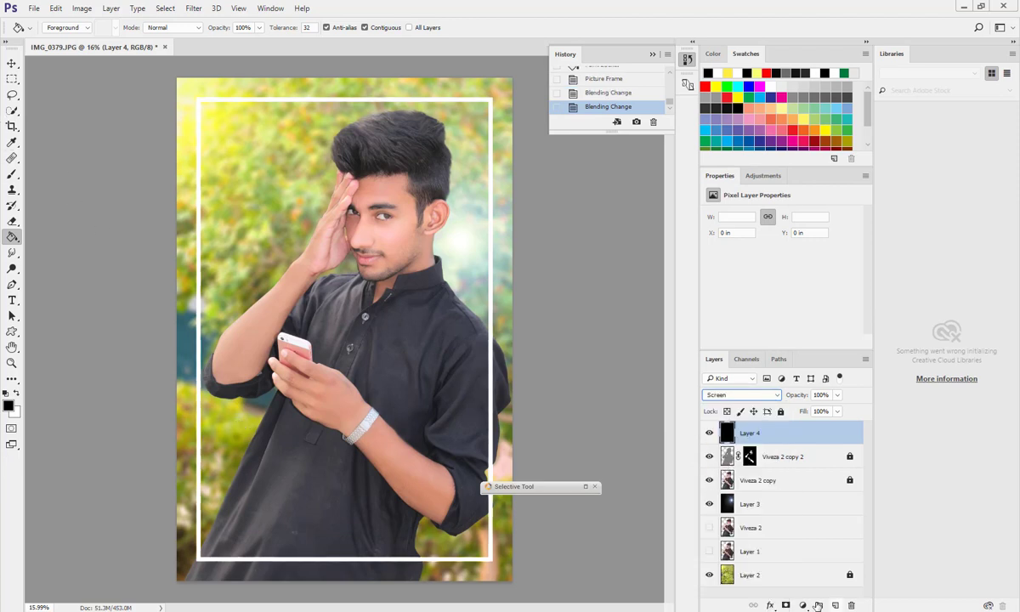
Step: Add a layer mask to the frame layer and brush out its upper-left and lower-right corners at 1300 px and 100% opacity
{"action": "left_click", "coordinate": [786, 605]}
{"action": "key", "text": "b"}
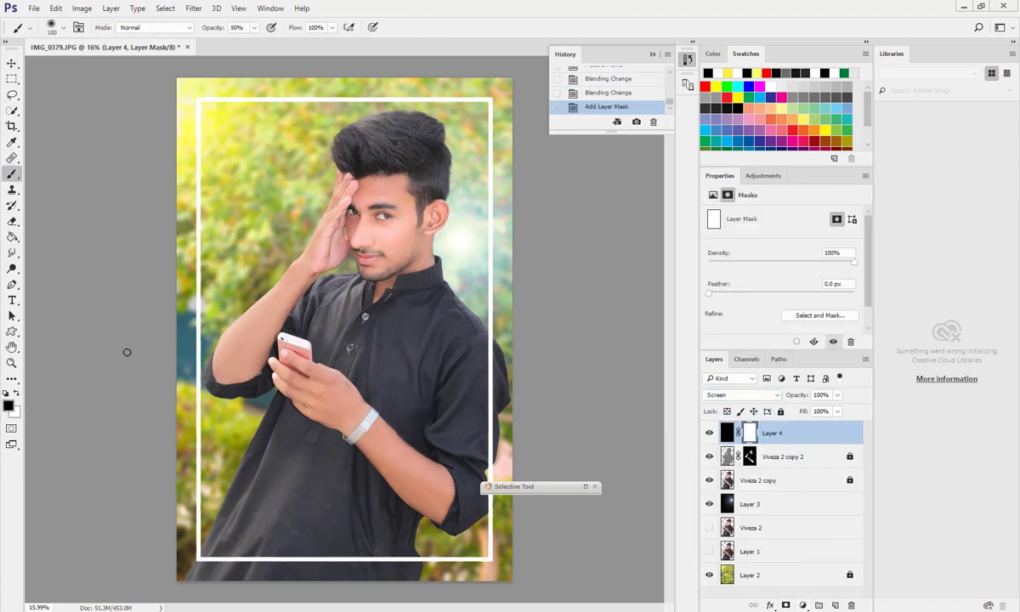
{"action": "key", "text": "bracketright"}
{"action": "key", "text": "bracketright"}
{"action": "key", "text": "bracketright"}
{"action": "left_click", "coordinate": [175, 160]}
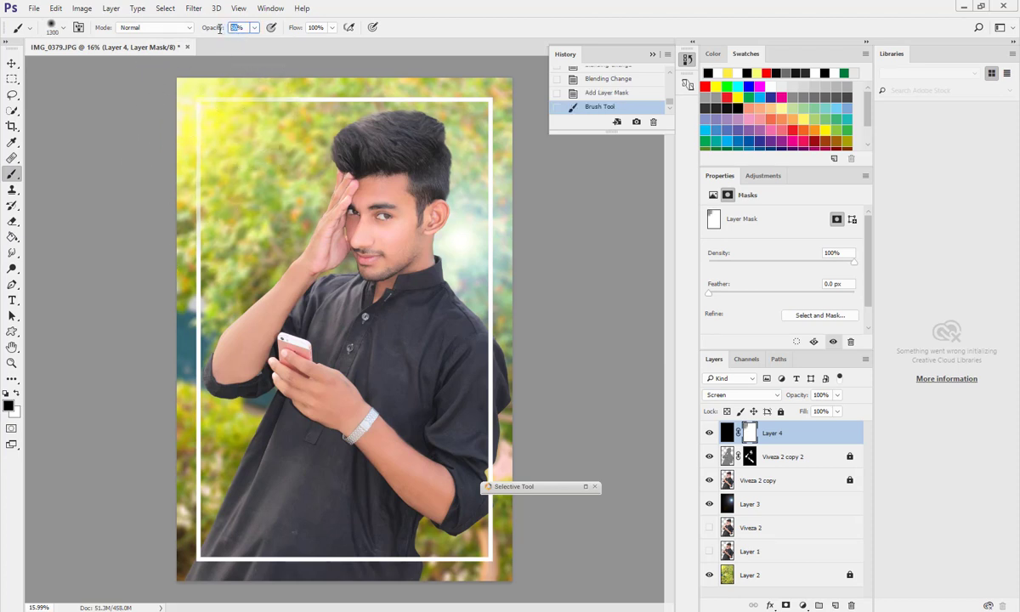
{"action": "type", "text": "100"}
{"action": "key", "text": "Return"}
{"action": "mouse_move", "coordinate": [172, 154]}
{"action": "left_mouse_down"}
{"action": "mouse_move", "coordinate": [191, 259]}
{"action": "mouse_move", "coordinate": [192, 351]}
{"action": "mouse_move", "coordinate": [267, 132]}
{"action": "left_mouse_up"}
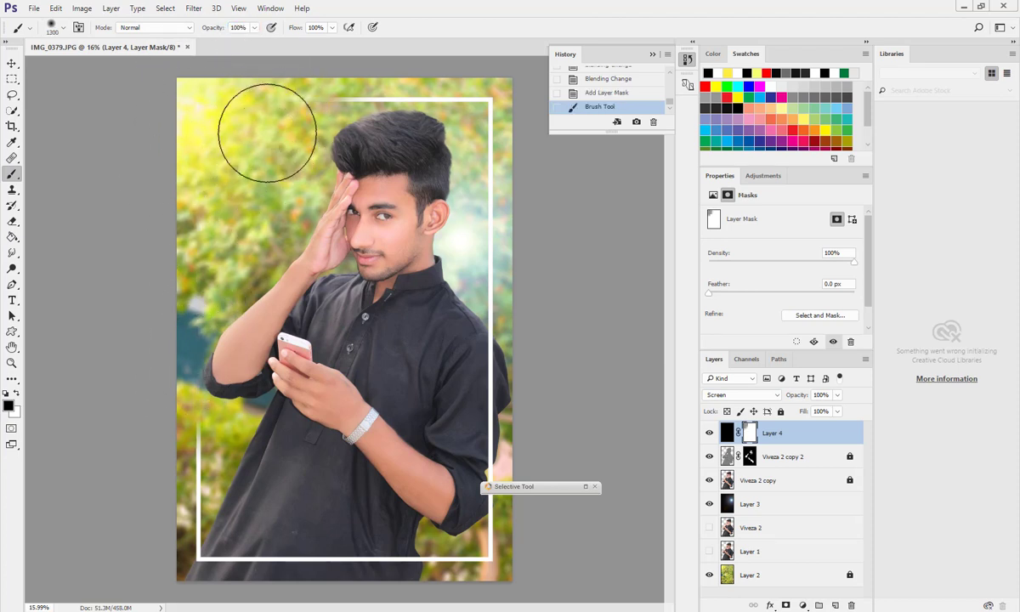
{"action": "mouse_move", "coordinate": [485, 220]}
{"action": "left_mouse_down"}
{"action": "mouse_move", "coordinate": [528, 383]}
{"action": "mouse_move", "coordinate": [428, 569]}
{"action": "mouse_move", "coordinate": [312, 557]}
{"action": "mouse_move", "coordinate": [348, 561]}
{"action": "left_mouse_up"}
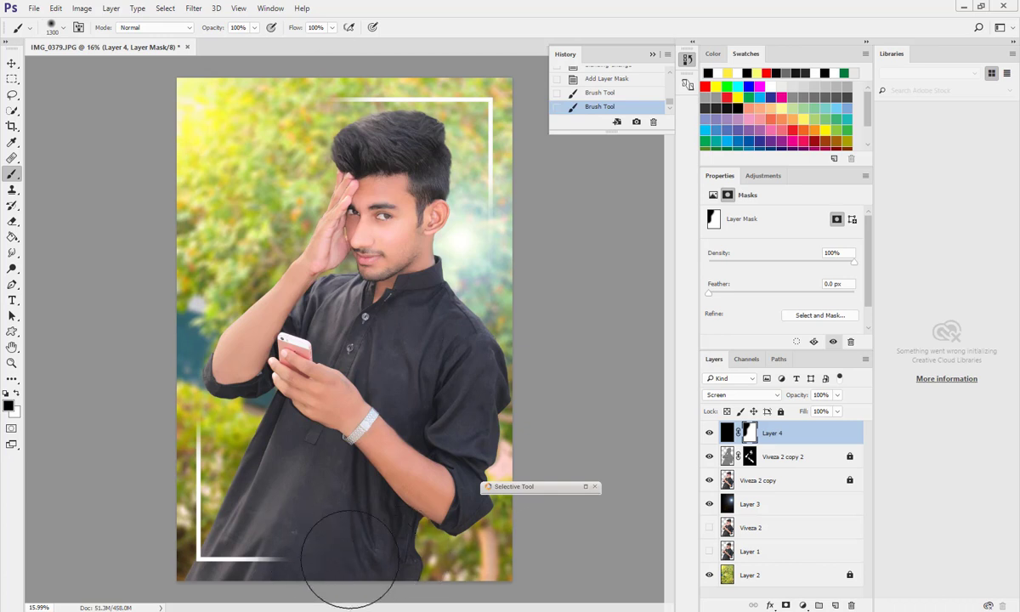
Step: Lock the lens flare layer, Layer 3
{"action": "key", "text": "v"}
{"action": "left_click", "coordinate": [814, 503]}
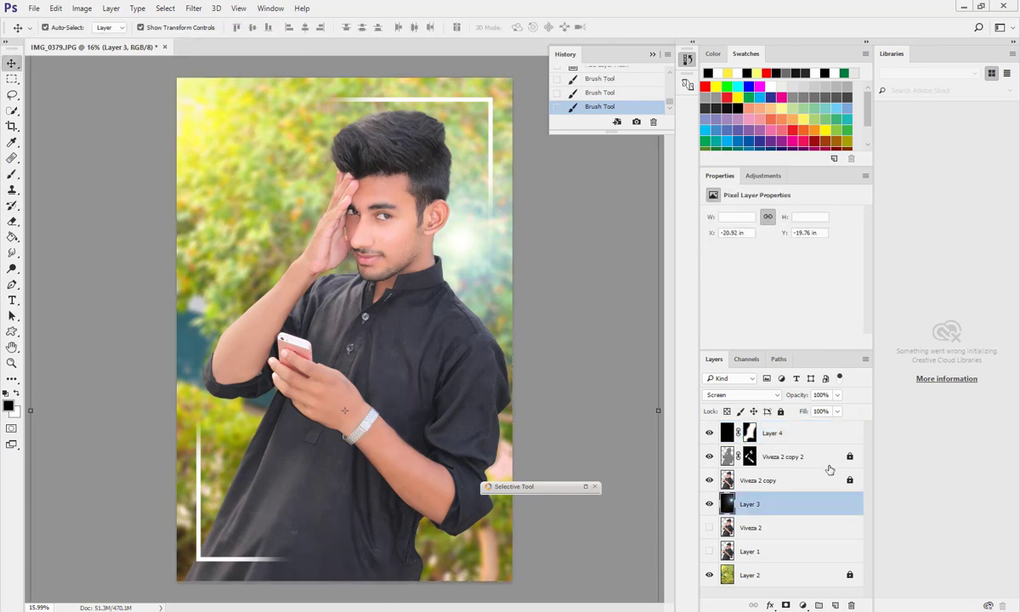
{"action": "key", "text": "ctrl+slash"}
Step: Enlarge the frame layer to about 106% with Free Transform and position its corners near the photo's edges
{"action": "left_click", "coordinate": [793, 435]}
{"action": "key", "text": "ctrl+t"}
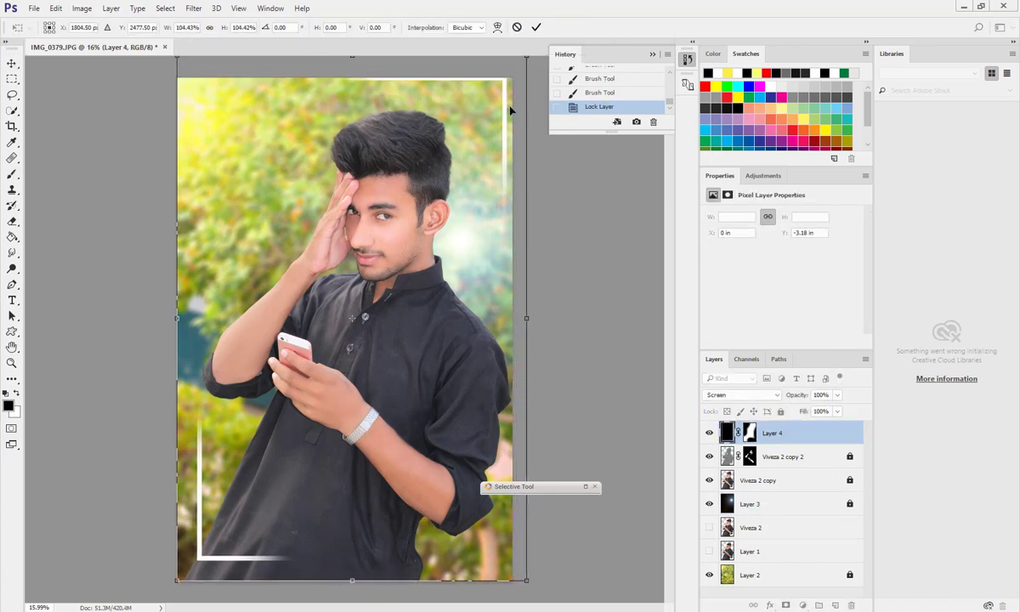
{"action": "mouse_move", "coordinate": [510, 103]}
{"action": "left_mouse_down"}
{"action": "mouse_move", "coordinate": [483, 136]}
{"action": "mouse_move", "coordinate": [512, 81]}
{"action": "mouse_move", "coordinate": [493, 91]}
{"action": "left_mouse_up"}
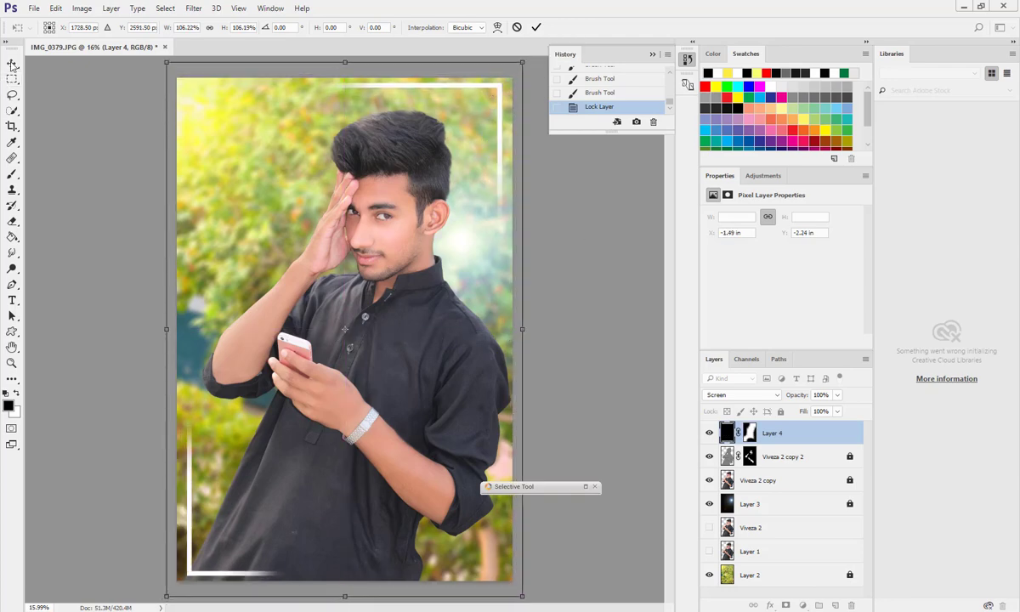
{"action": "key", "text": "Return"}
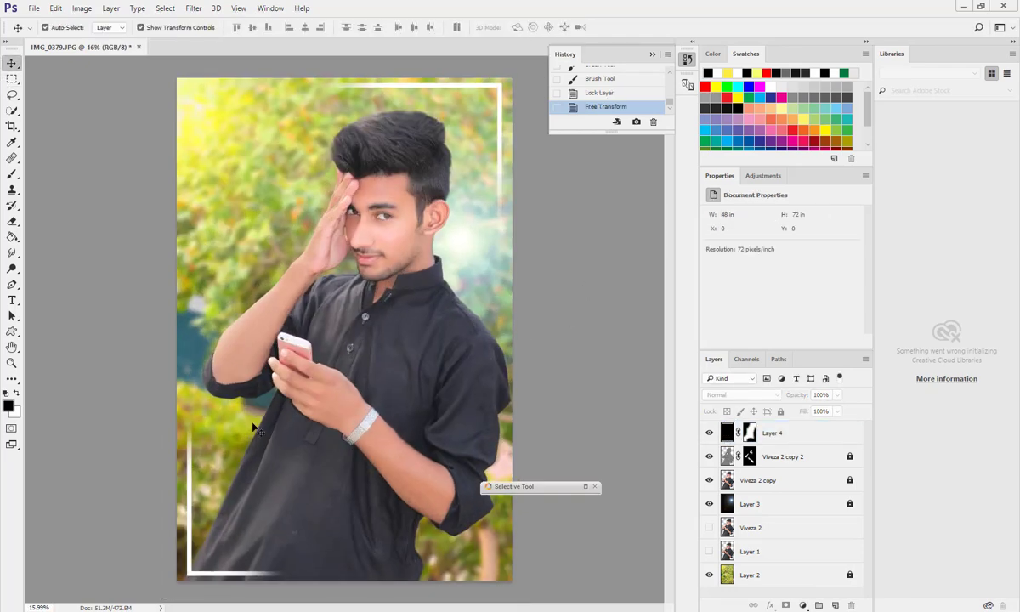
Step: Add the person's name as 314 pt Mistral text and place it inside the frame's lower-left corner
{"action": "key", "text": "t"}
{"action": "left_click", "coordinate": [225, 466]}
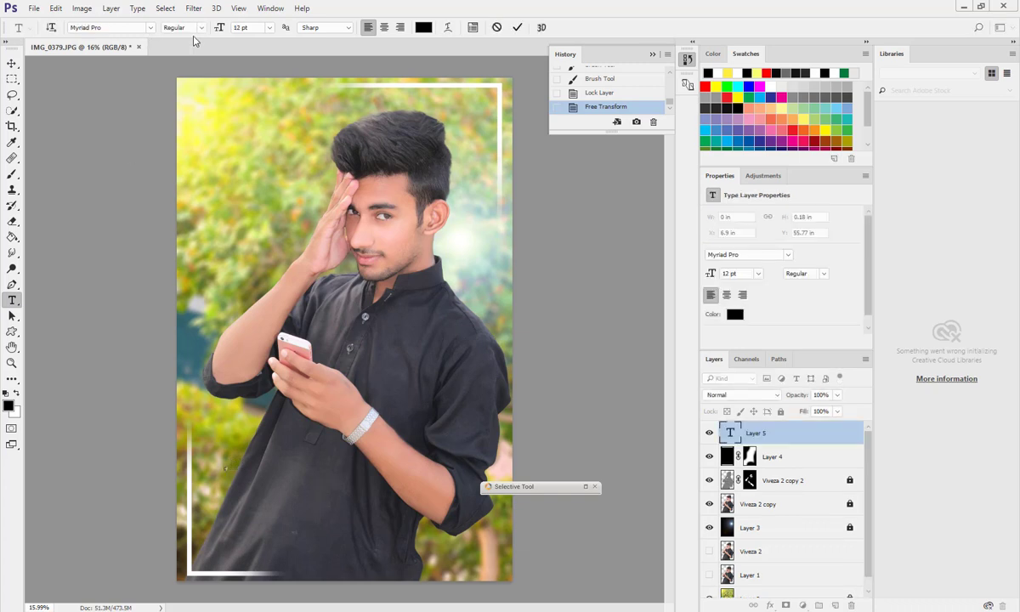
{"action": "left_click_drag", "start_coordinate": [266, 34], "coordinate": [405, 51]}
{"action": "left_click", "coordinate": [150, 27]}
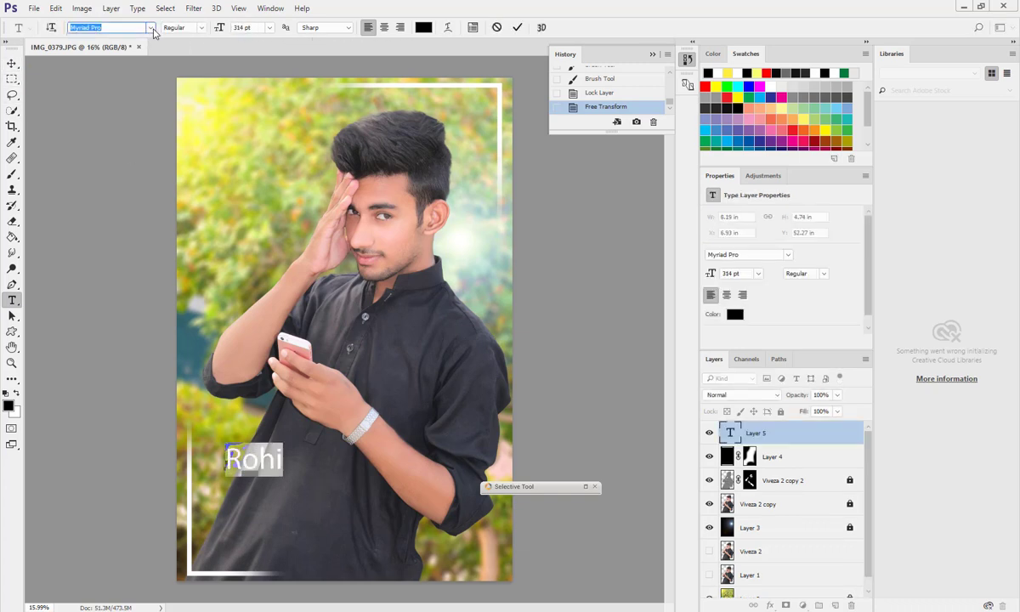
{"action": "scroll", "coordinate": [219, 230], "scroll_direction": "down", "scroll_amount": 1}
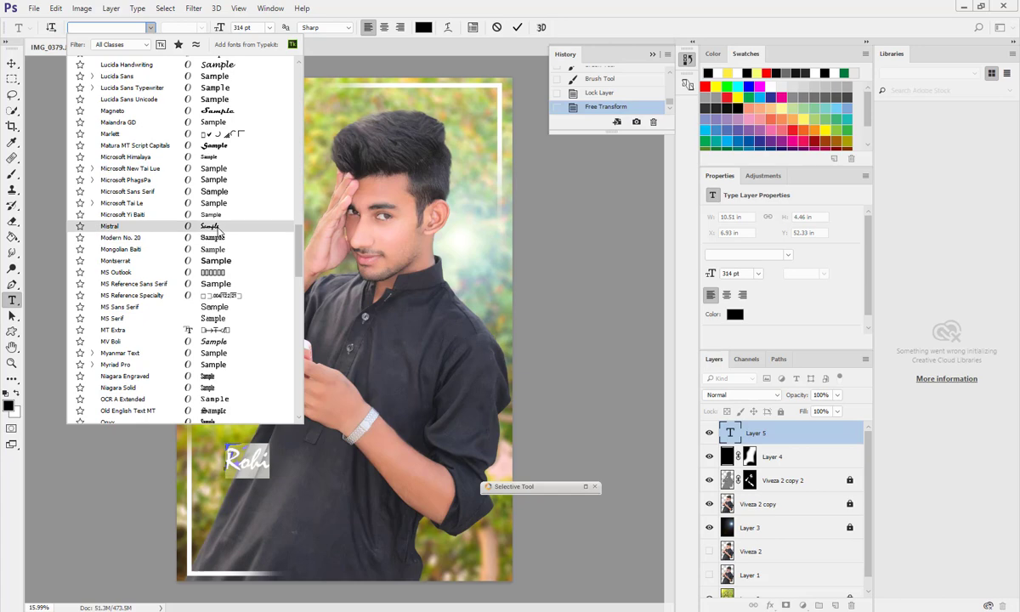
{"action": "left_click", "coordinate": [218, 228]}
{"action": "left_click", "coordinate": [12, 64]}
{"action": "left_click_drag", "start_coordinate": [262, 476], "coordinate": [296, 489]}
{"action": "right_click", "coordinate": [801, 440]}
{"action": "left_click", "coordinate": [574, 109]}
{"action": "left_click", "coordinate": [763, 300]}
Step: Give the name text layer a green Color Overlay
{"action": "right_click", "coordinate": [794, 434]}
{"action": "left_click", "coordinate": [574, 108]}
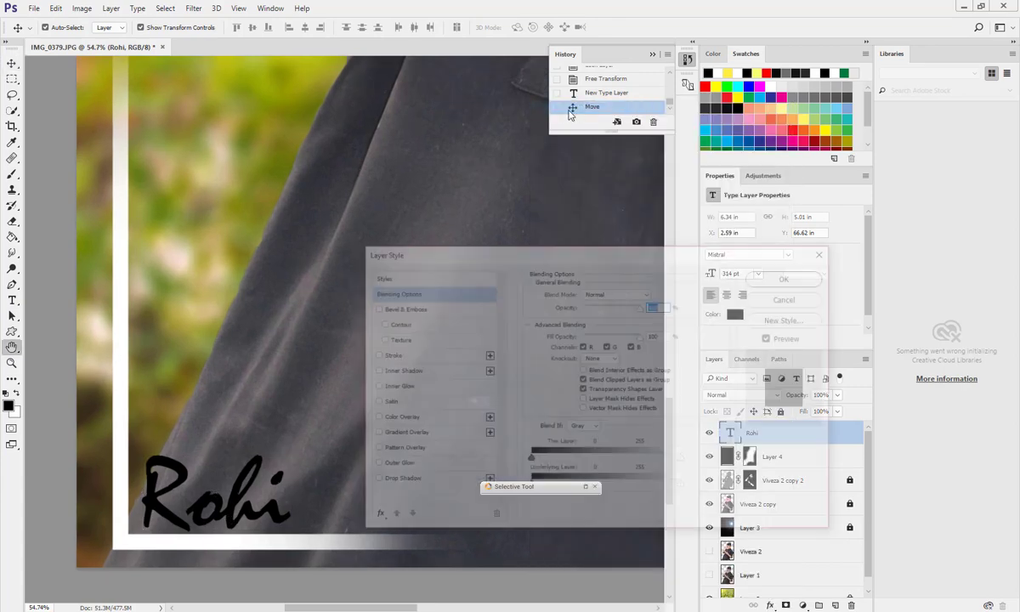
{"action": "left_click", "coordinate": [397, 418]}
{"action": "left_click", "coordinate": [654, 294]}
{"action": "left_click_drag", "start_coordinate": [521, 239], "coordinate": [521, 266]}
{"action": "left_click", "coordinate": [630, 155]}
Step: Add a Satin effect with size 18 px and a Drop Shadow at 35% opacity to the name text
{"action": "left_click", "coordinate": [386, 402]}
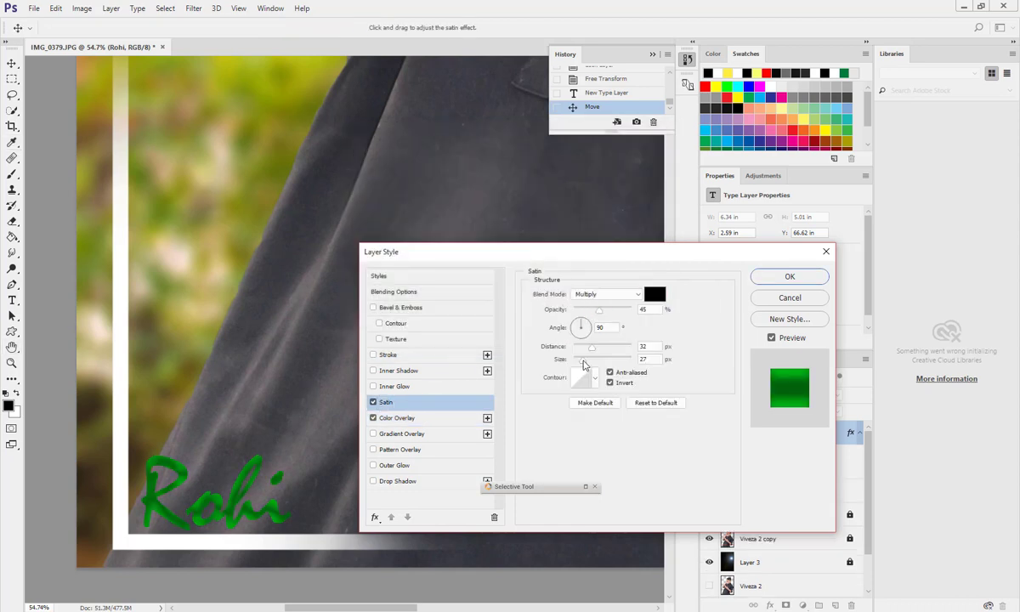
{"action": "mouse_move", "coordinate": [584, 363]}
{"action": "left_mouse_down"}
{"action": "mouse_move", "coordinate": [585, 349]}
{"action": "mouse_move", "coordinate": [599, 351]}
{"action": "left_mouse_up"}
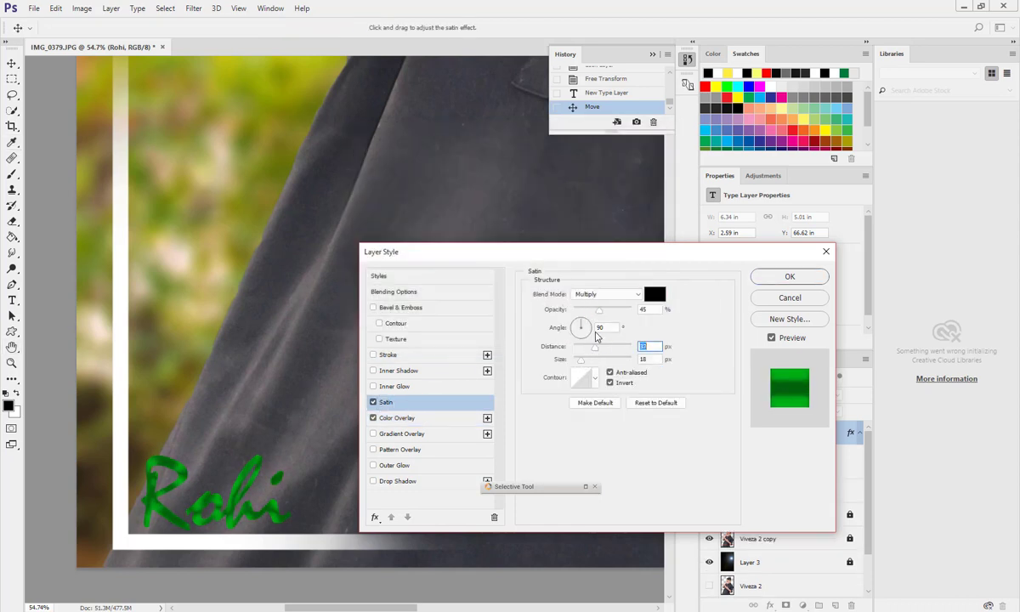
{"action": "left_click", "coordinate": [391, 482]}
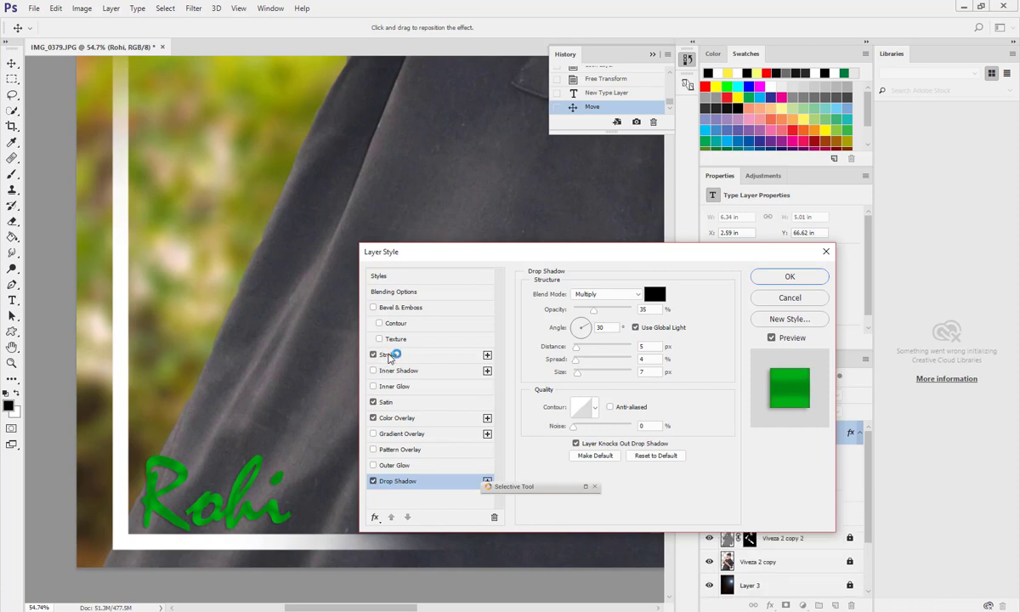
Step: Add a black 2 px outside Stroke to the name text
{"action": "left_click", "coordinate": [389, 356]}
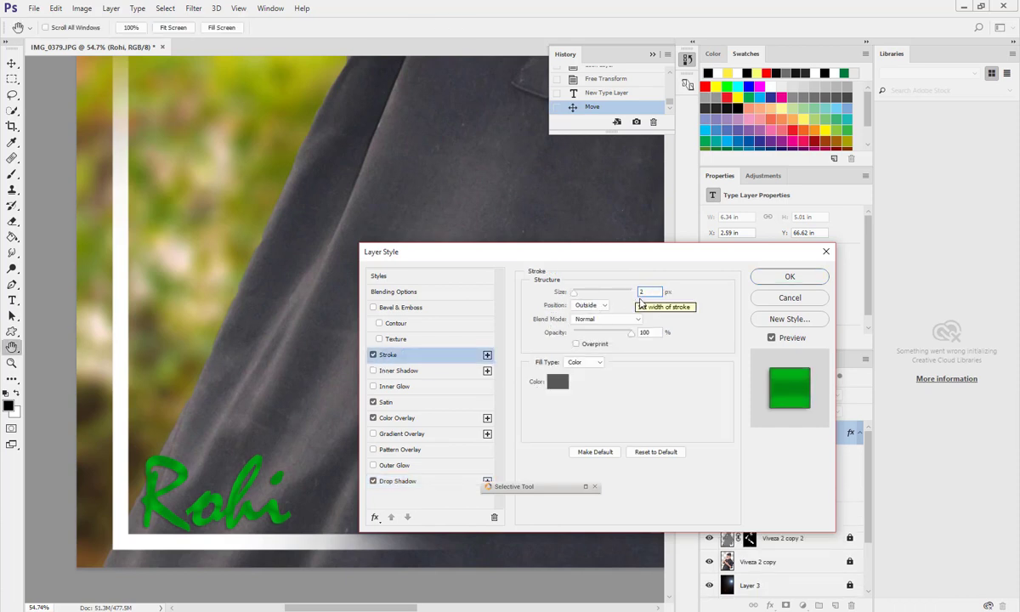
{"action": "left_click", "coordinate": [556, 383]}
{"action": "left_click_drag", "start_coordinate": [485, 278], "coordinate": [495, 323]}
{"action": "left_click", "coordinate": [628, 158]}
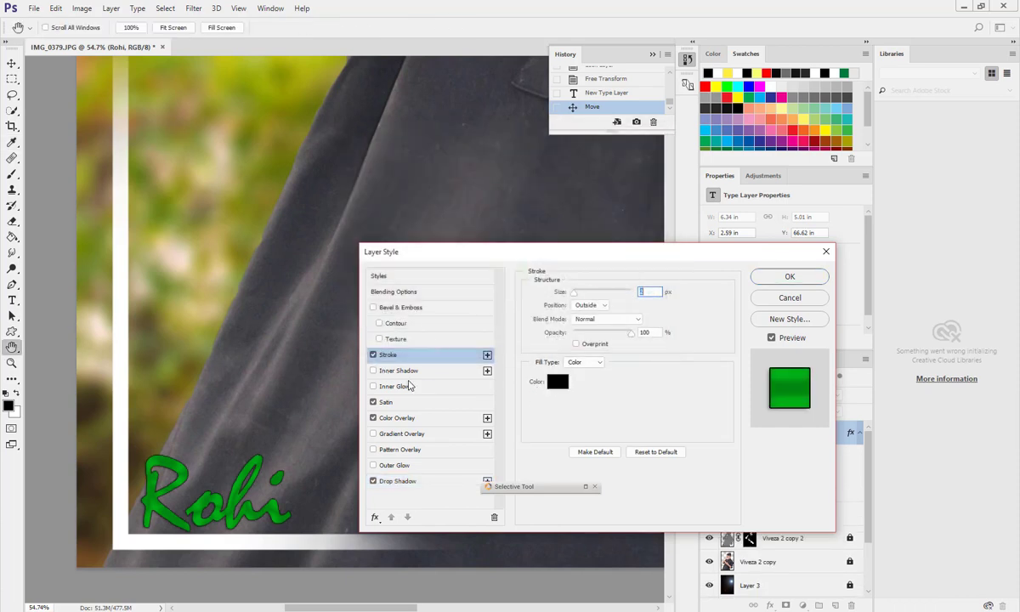
Step: Add an adjusted light Outer Glow to the name text and apply the layer style
{"action": "left_click", "coordinate": [392, 470]}
{"action": "left_click_drag", "start_coordinate": [575, 397], "coordinate": [585, 388]}
{"action": "key", "text": "Return"}
{"action": "key", "text": "v"}
Step: Draw a black heart custom shape just after the name text and nudge it into place above the frame line
{"action": "scroll", "coordinate": [353, 432], "scroll_direction": "up", "scroll_amount": 5}
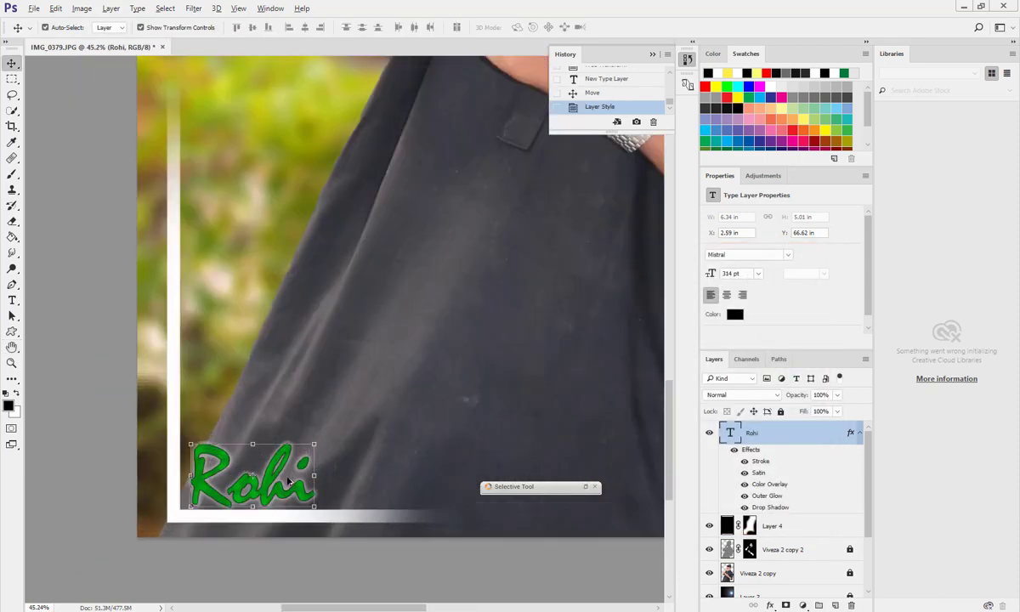
{"action": "left_click", "coordinate": [13, 332]}
{"action": "left_click", "coordinate": [474, 28]}
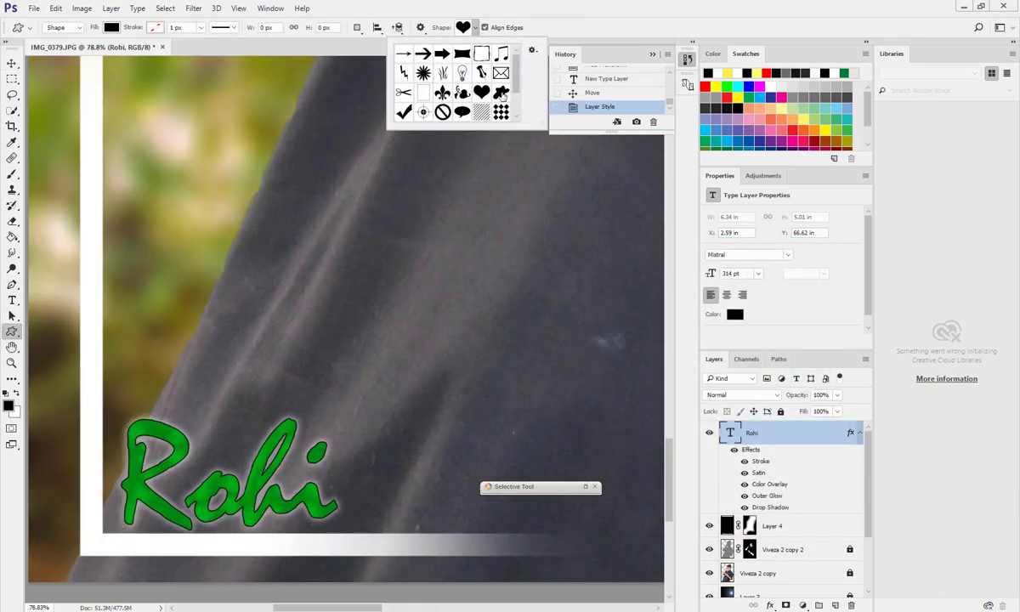
{"action": "left_click", "coordinate": [345, 474]}
{"action": "left_click_drag", "start_coordinate": [360, 430], "coordinate": [464, 508]}
{"action": "left_click", "coordinate": [12, 64]}
{"action": "left_click_drag", "start_coordinate": [437, 442], "coordinate": [429, 442]}
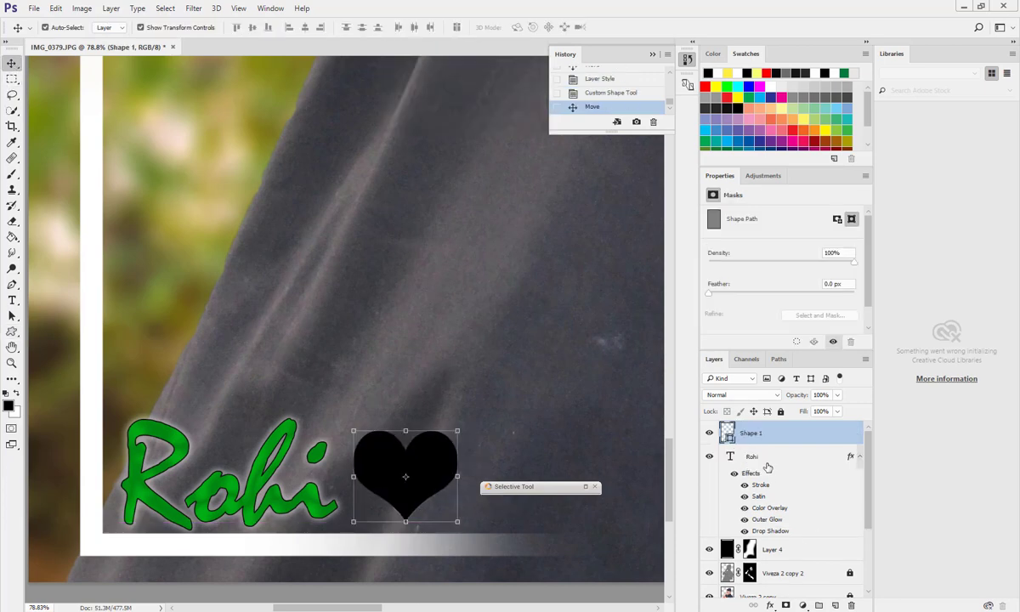
Step: Copy the name text's layer style onto the heart shape layer
{"action": "right_click", "coordinate": [765, 468]}
{"action": "left_click", "coordinate": [553, 492]}
{"action": "right_click", "coordinate": [842, 440]}
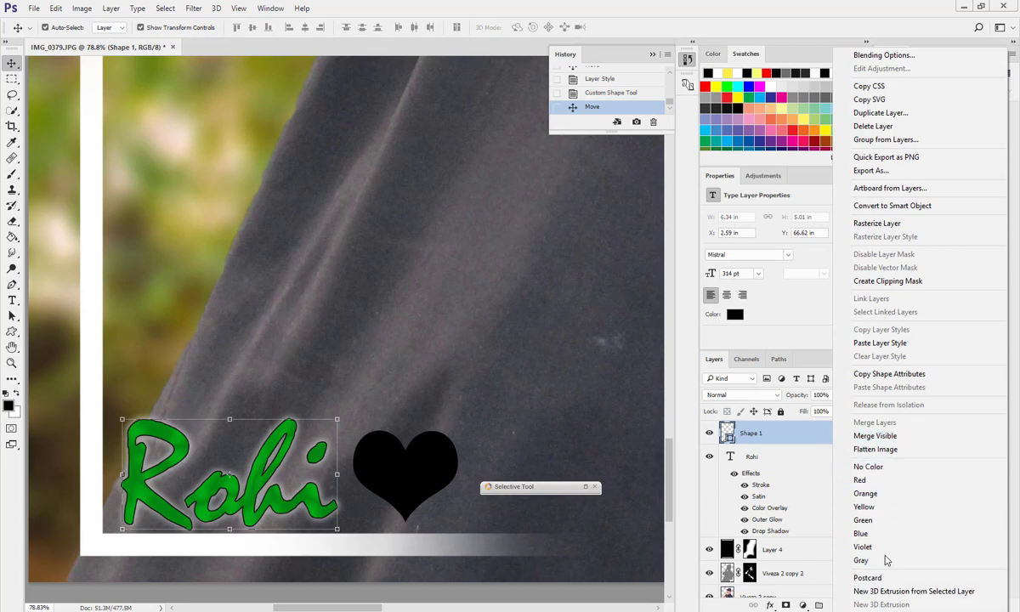
{"action": "left_click", "coordinate": [884, 343]}
Step: Change the heart's Color Overlay to red (ff0000) and apply the layer style
{"action": "right_click", "coordinate": [796, 433]}
{"action": "left_click", "coordinate": [850, 54]}
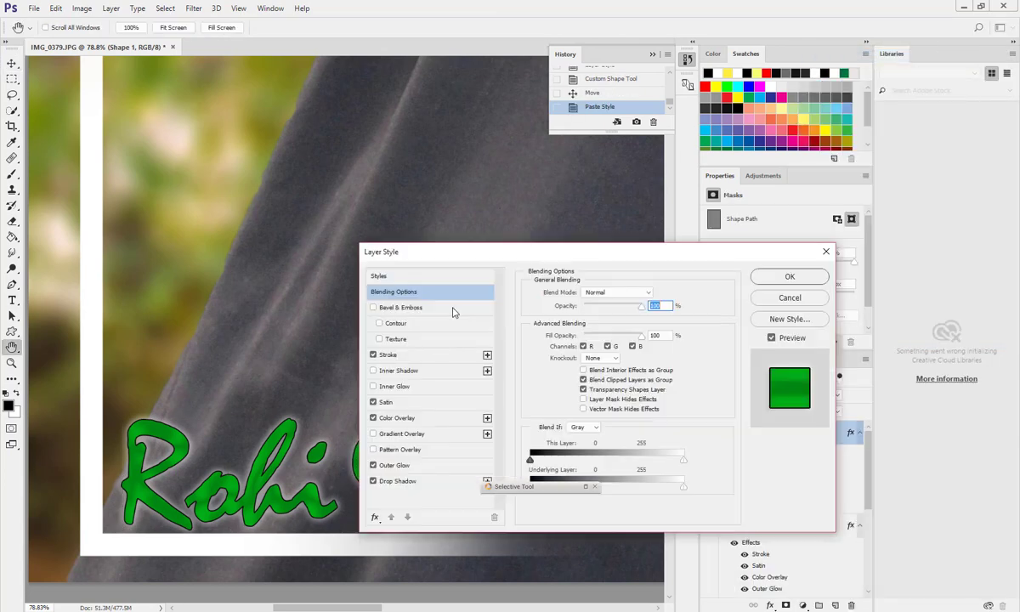
{"action": "left_click", "coordinate": [397, 418]}
{"action": "left_click", "coordinate": [655, 291]}
{"action": "left_click_drag", "start_coordinate": [521, 262], "coordinate": [521, 316]}
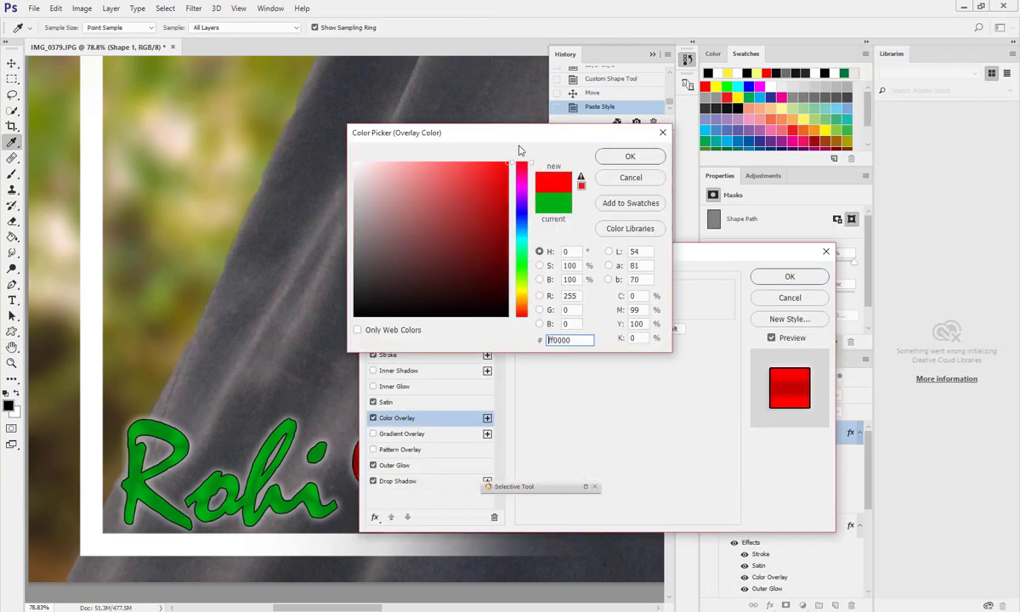
{"action": "left_click", "coordinate": [630, 155]}
{"action": "left_click_drag", "start_coordinate": [593, 253], "coordinate": [663, 236]}
{"action": "left_click", "coordinate": [857, 258]}
{"action": "key", "text": "v"}
Step: Save a JPEG copy named IMG_0379-1.jpg at quality 11 with the Baseline Standard format, and view it in Photos
{"action": "scroll", "coordinate": [336, 365], "scroll_direction": "down", "scroll_amount": 5}
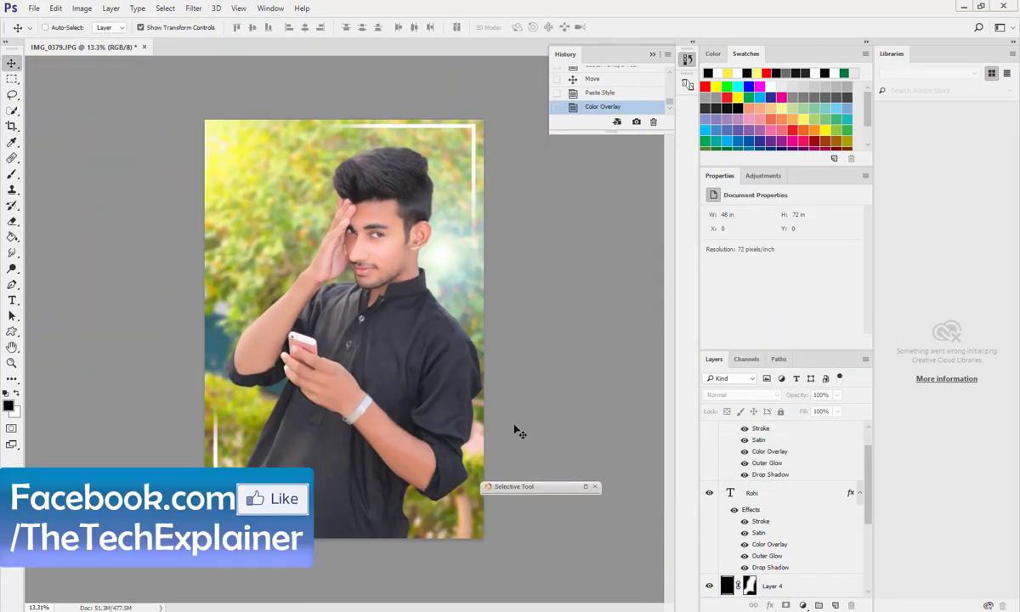
{"action": "key", "text": "ctrl+shift+s"}
{"action": "left_click", "coordinate": [289, 272]}
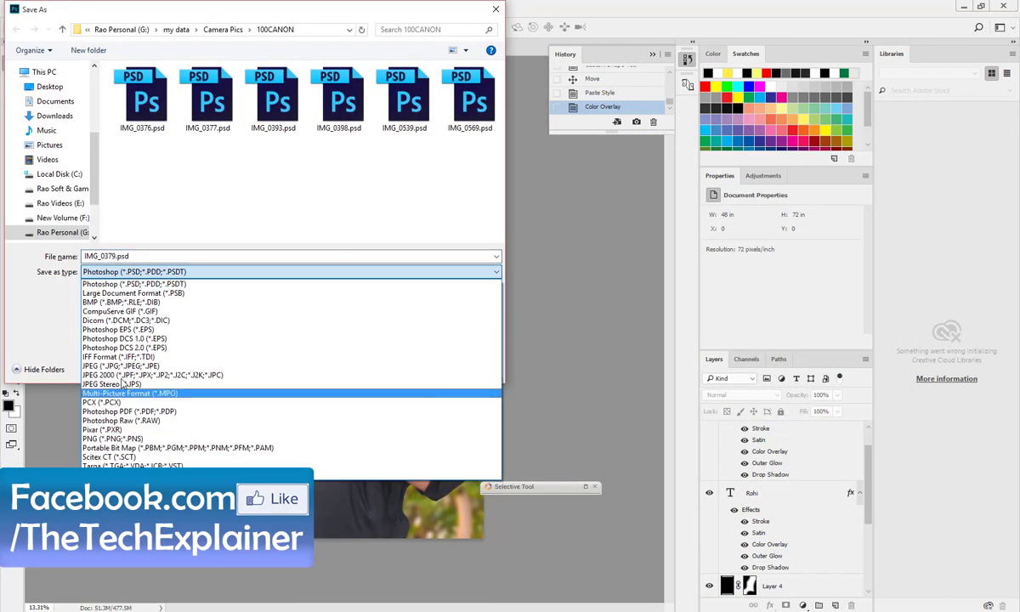
{"action": "left_click", "coordinate": [341, 364]}
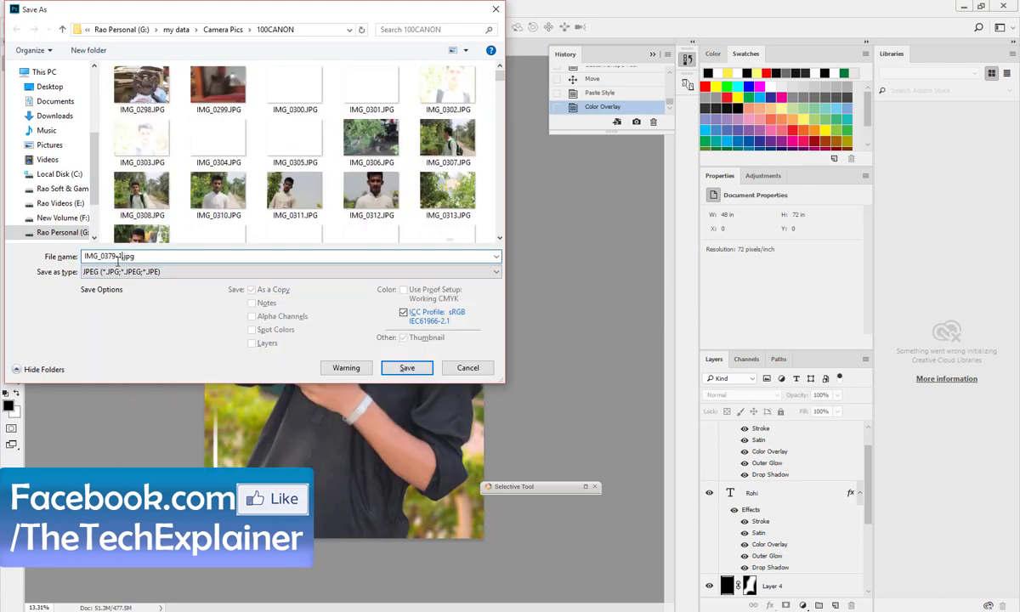
{"action": "key", "text": "Return"}
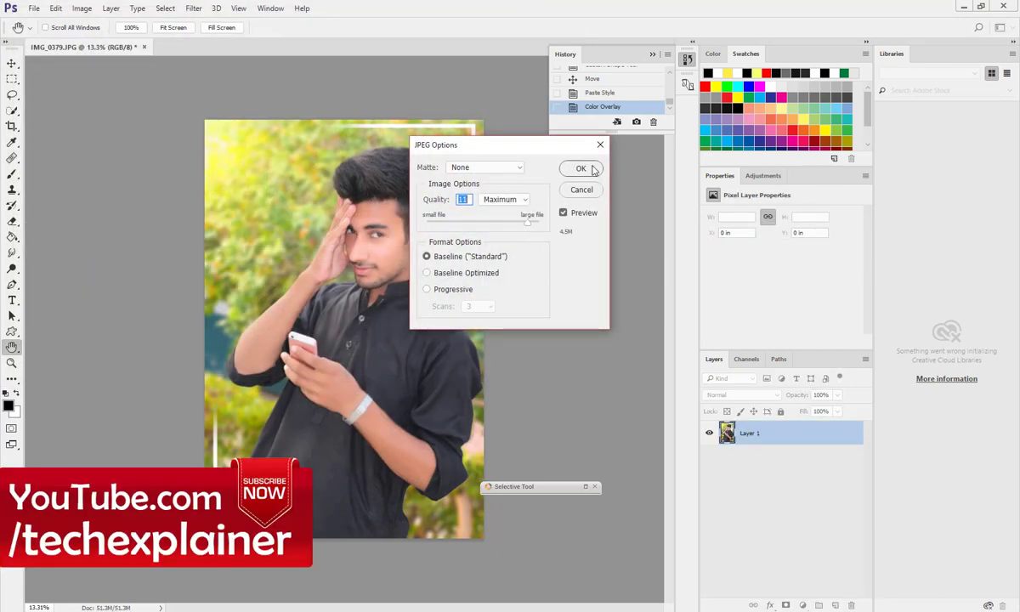
{"action": "left_click", "coordinate": [582, 168]}
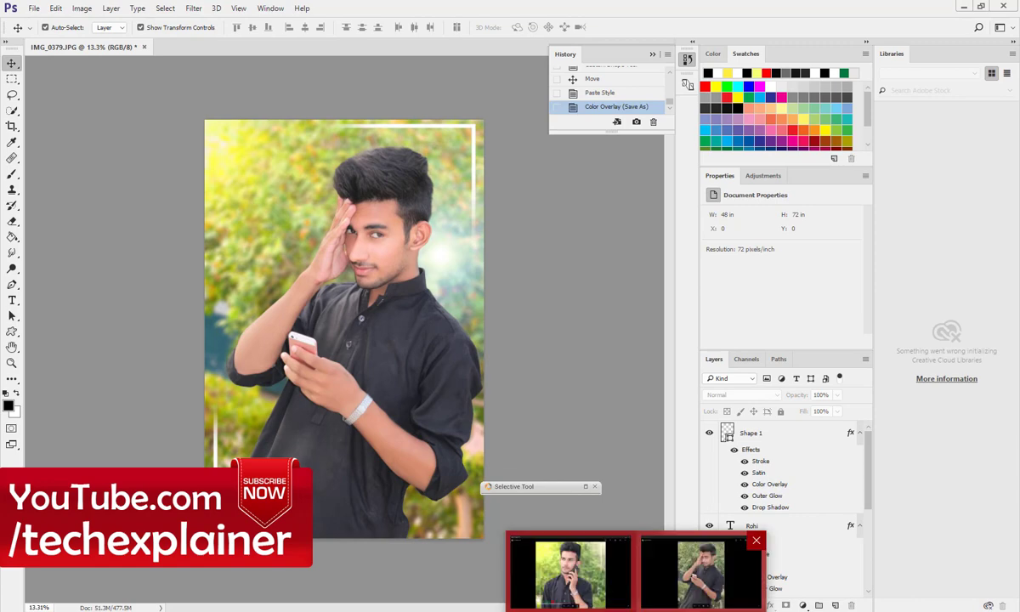
{"action": "left_click", "coordinate": [671, 586]}
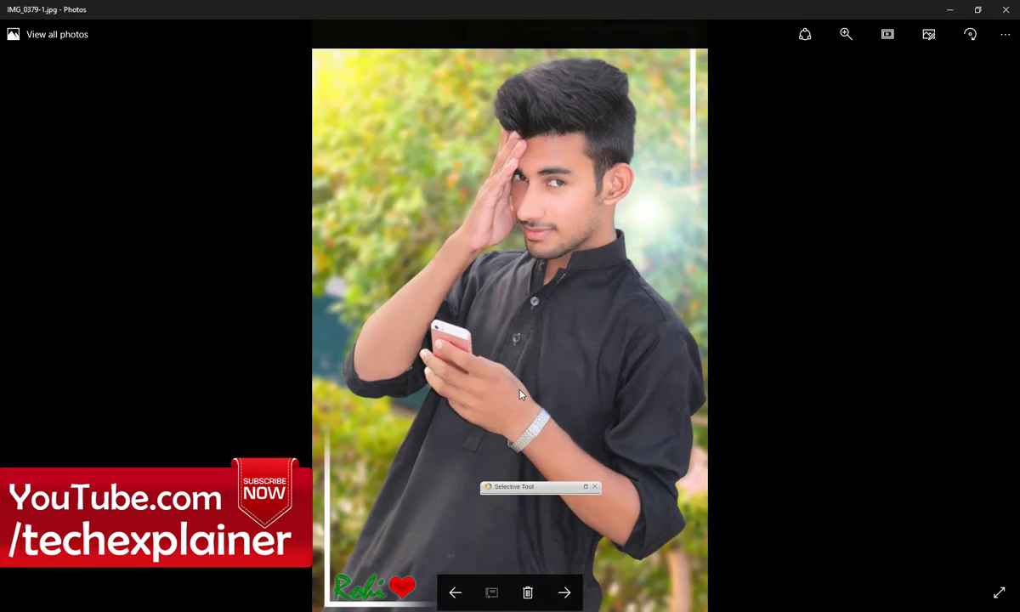